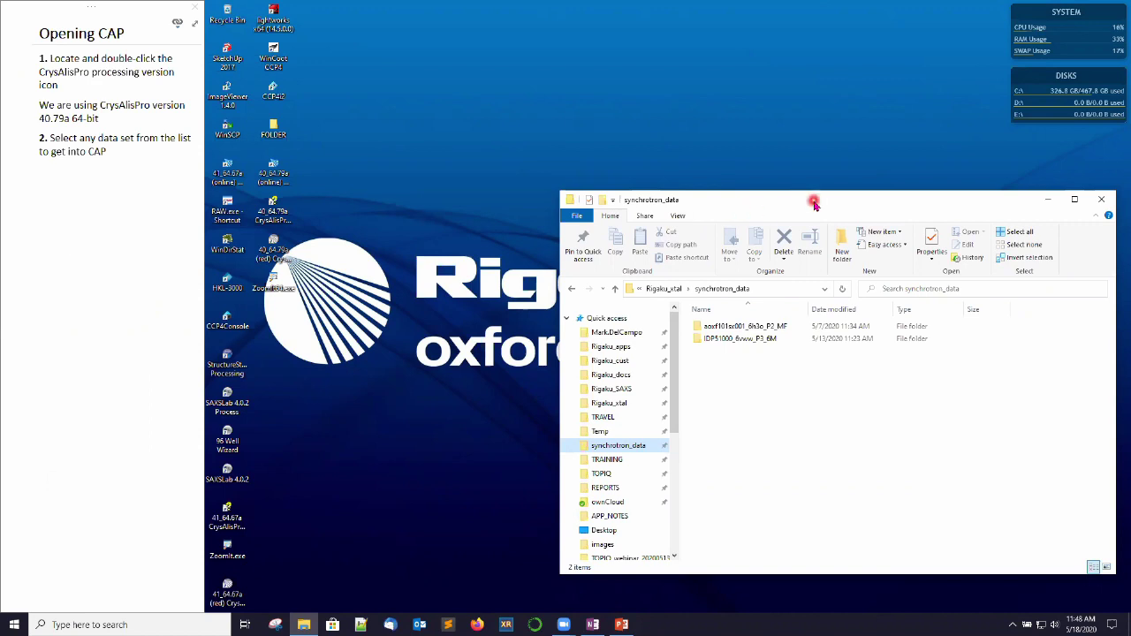
Launch the 40_64.79a (red) version of CrysAlisPro from the desktop and open the LY_012419a experiment.
left_click_drag(817, 203, 712, 203)
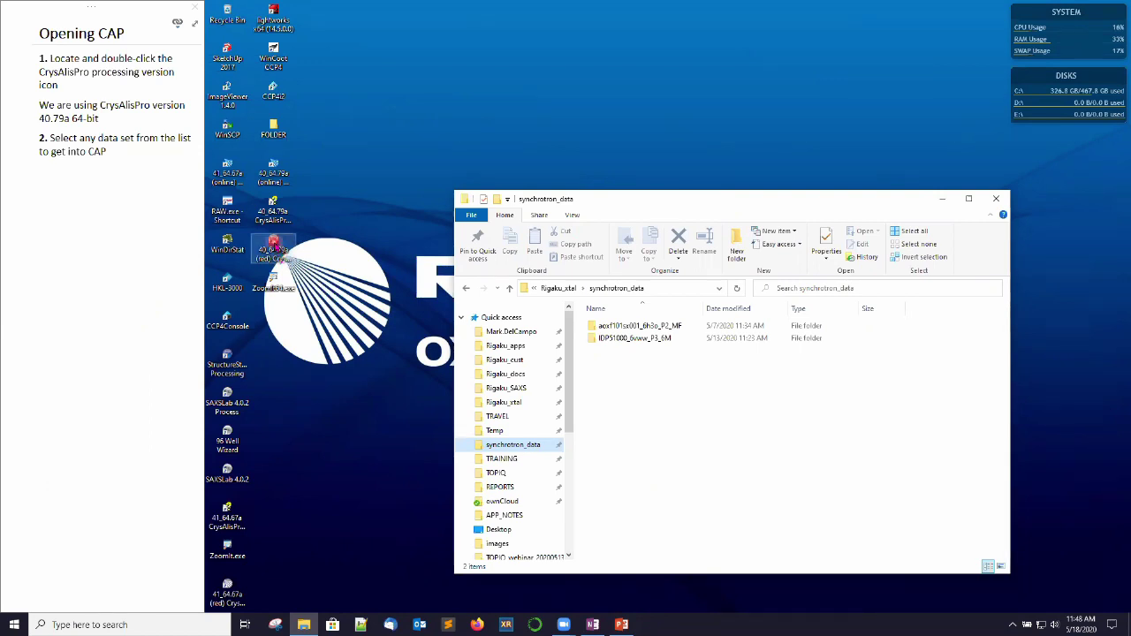
double_click(273, 247)
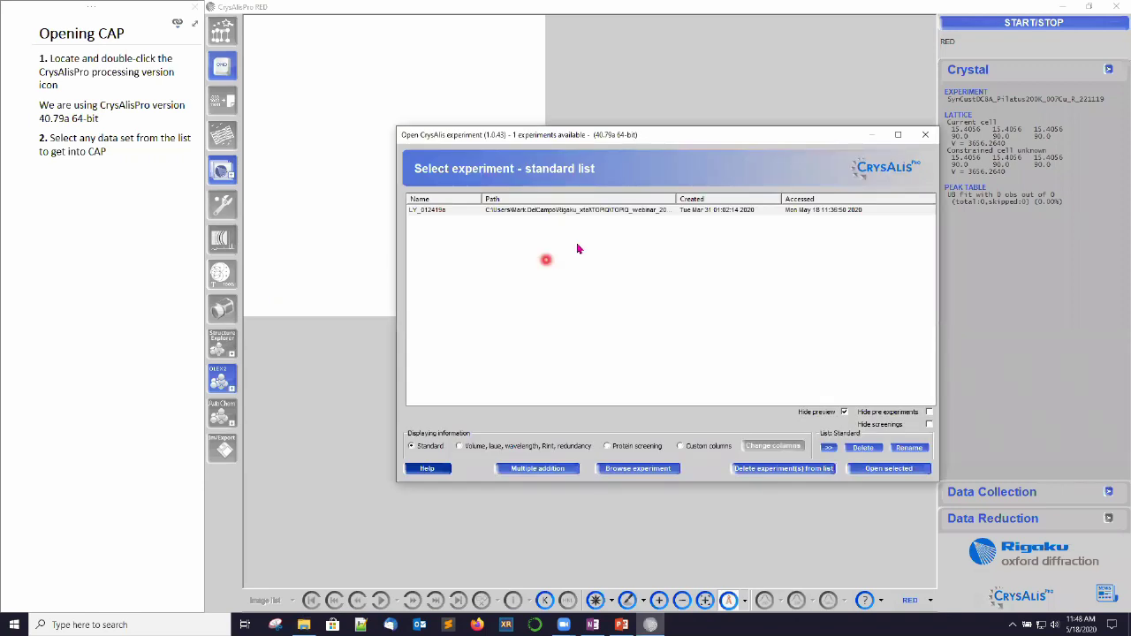
left_click(546, 212)
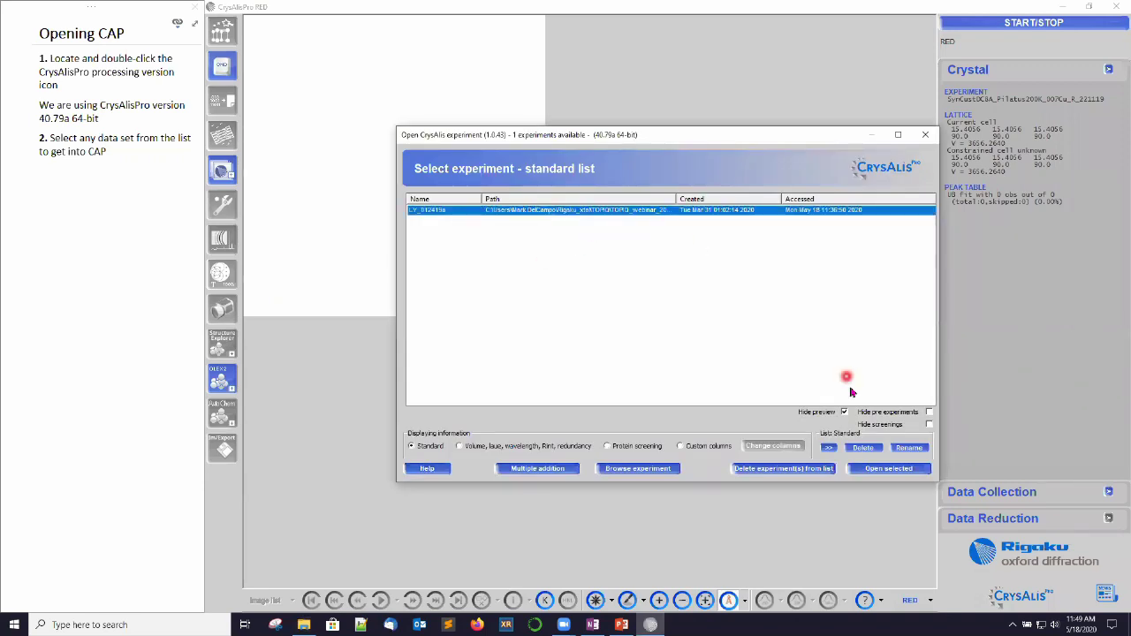
left_click(892, 473)
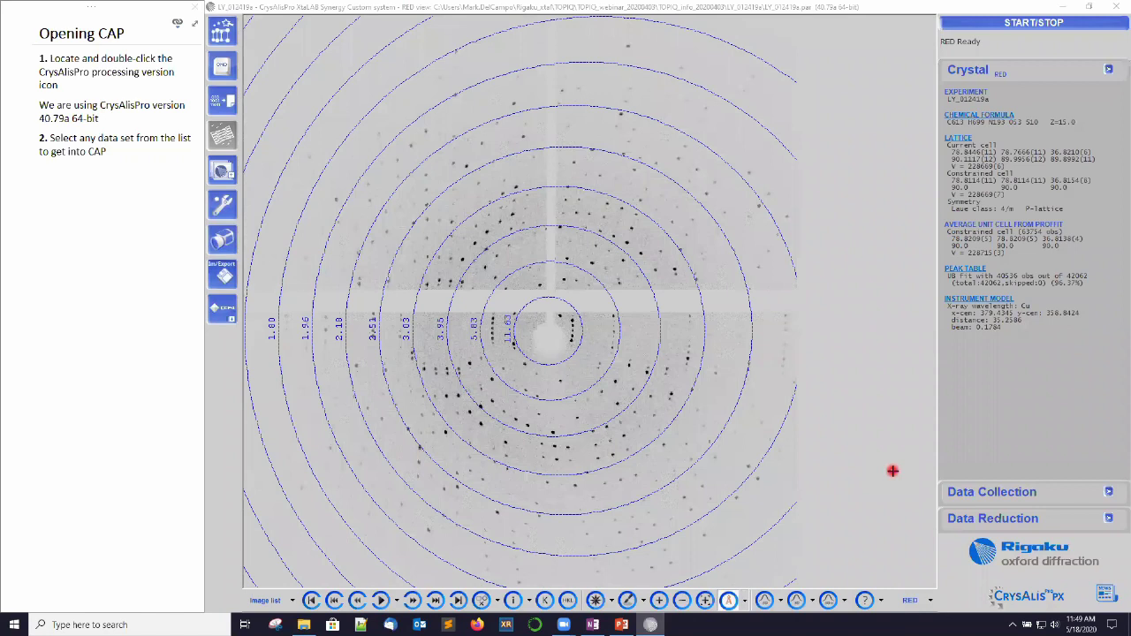
Turn the notes to the Import known page and start an image import using the known Dectris format.
left_click(150, 28)
key("ctrl+Page_Down")
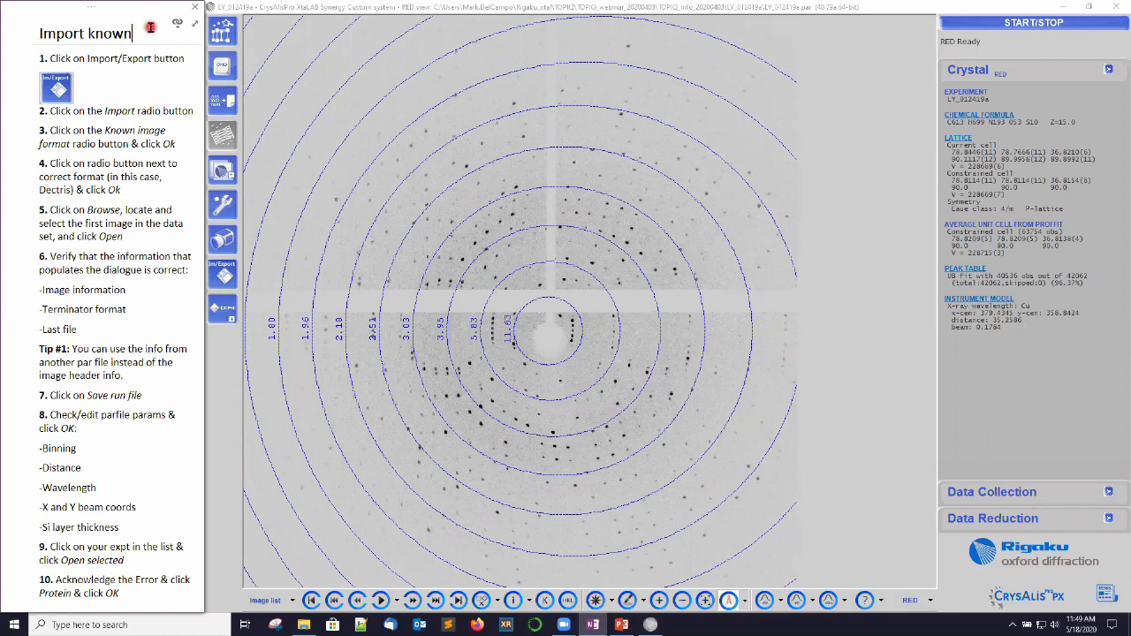
left_click(223, 276)
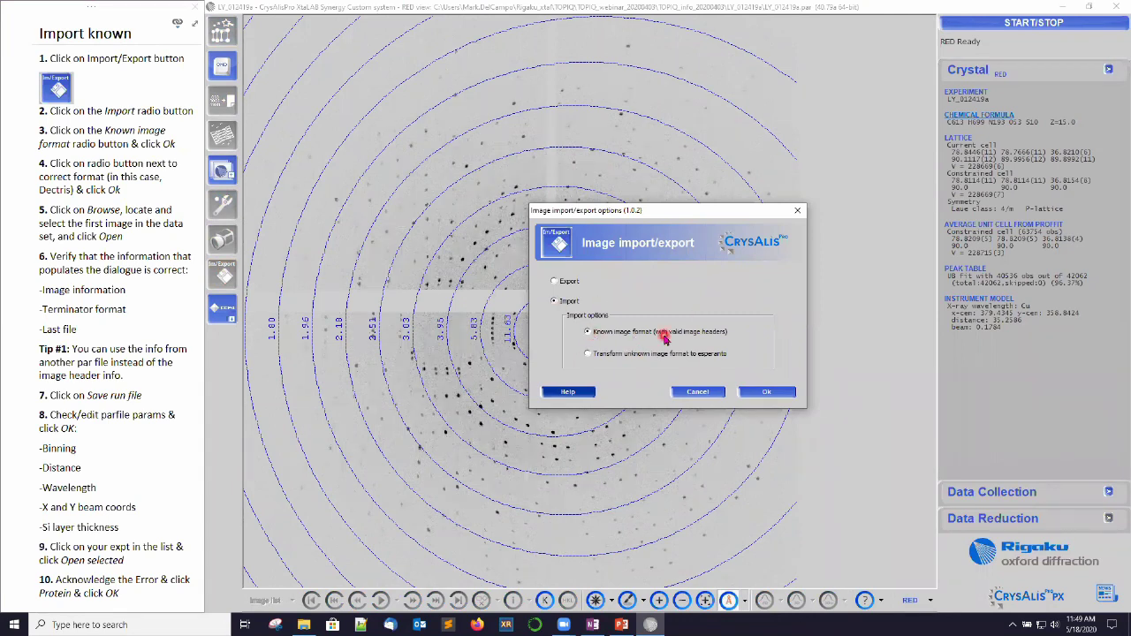
left_click(767, 396)
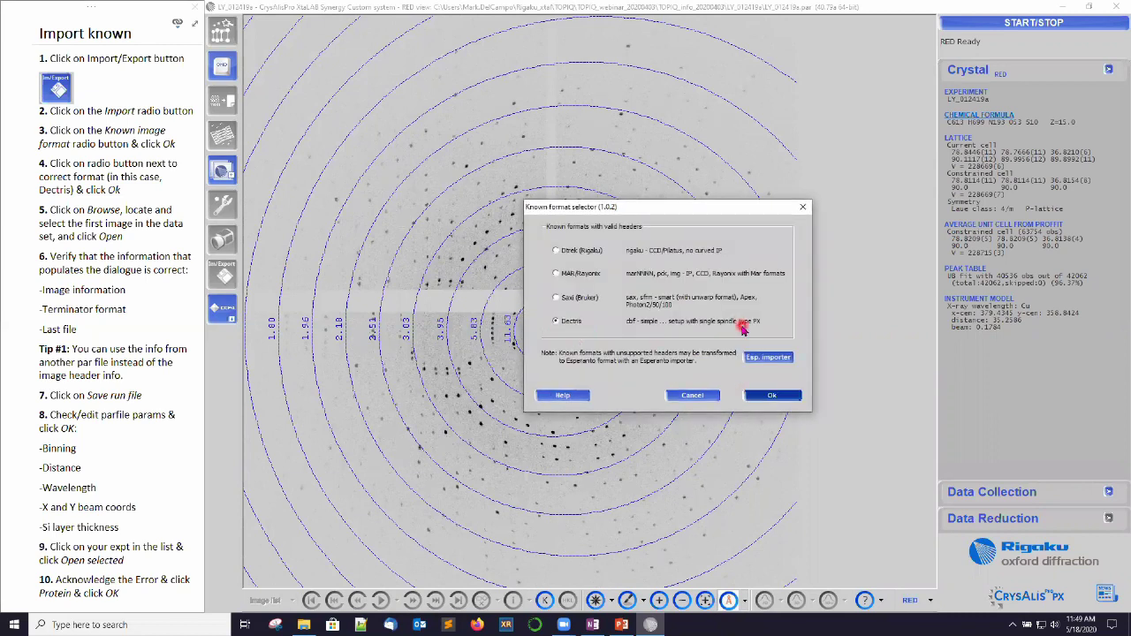
left_click(772, 396)
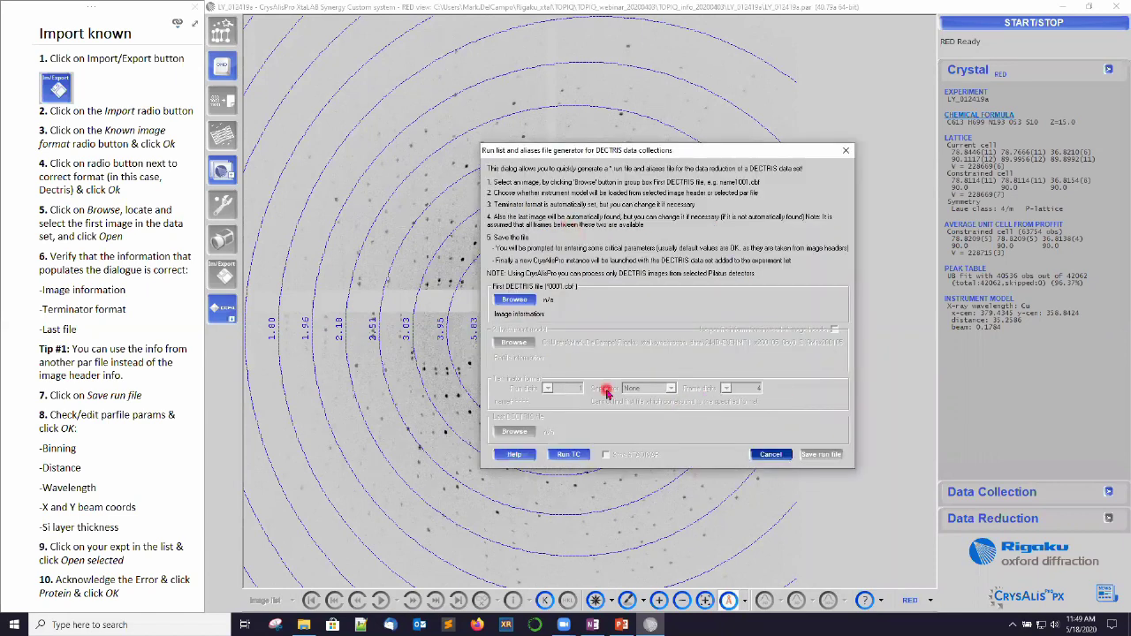
Load AOXF101Sx001_1_00001.cbf from the images folder of synchrotron_data\aoxf101sx001_6h3o_P2_MF as the first DECTRIS file, checking the last frame in the folder.
left_click(526, 302)
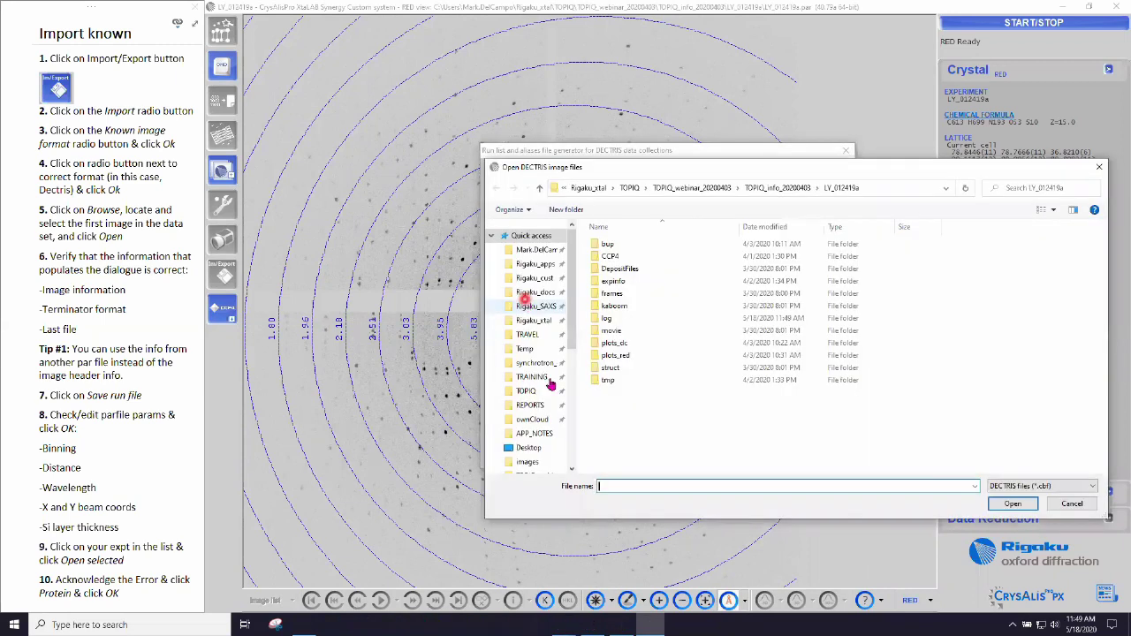
left_click(544, 363)
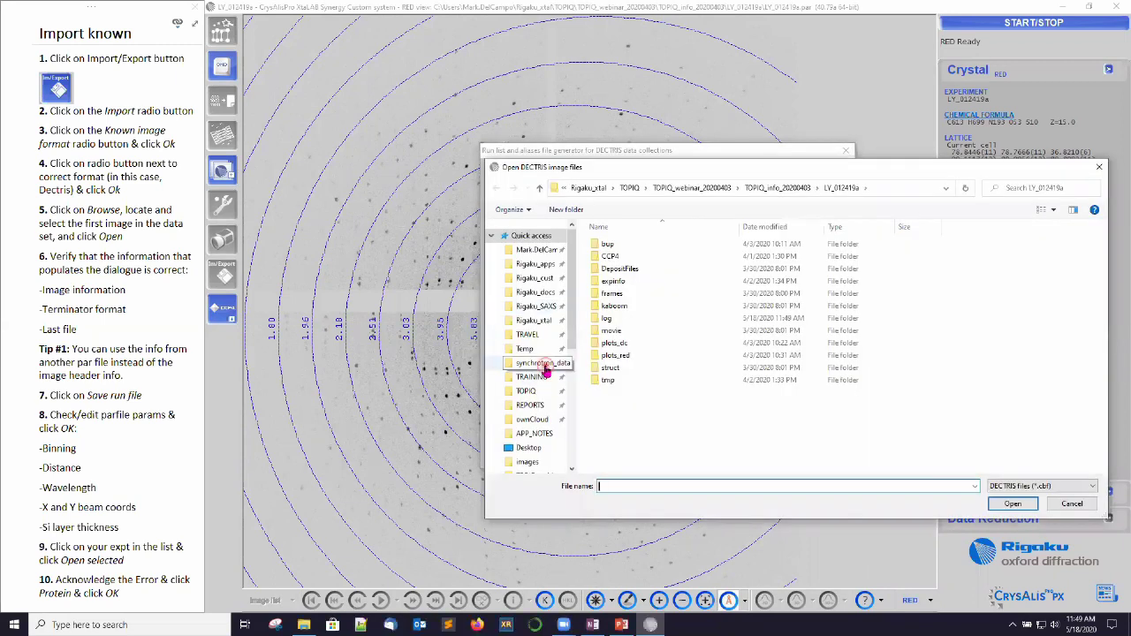
double_click(642, 245)
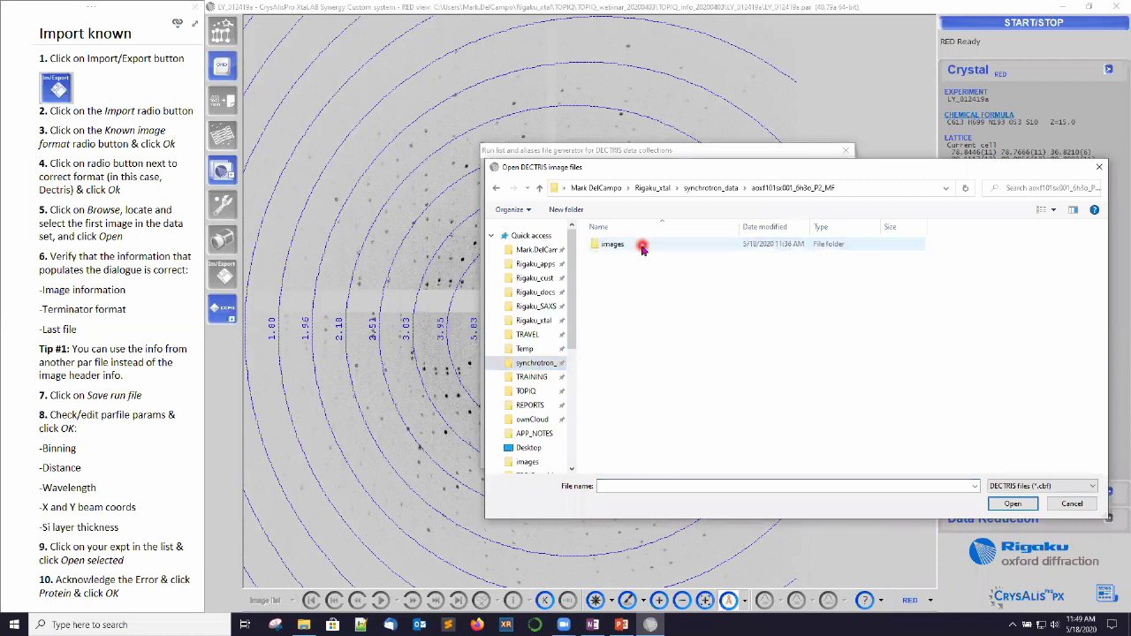
double_click(614, 252)
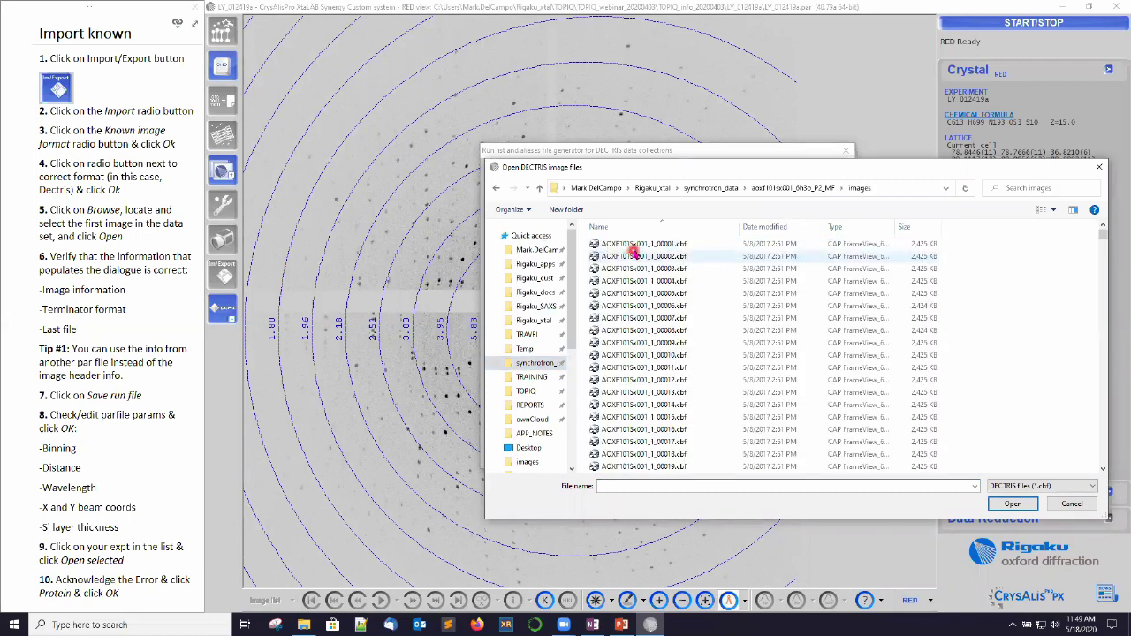
left_click(632, 246)
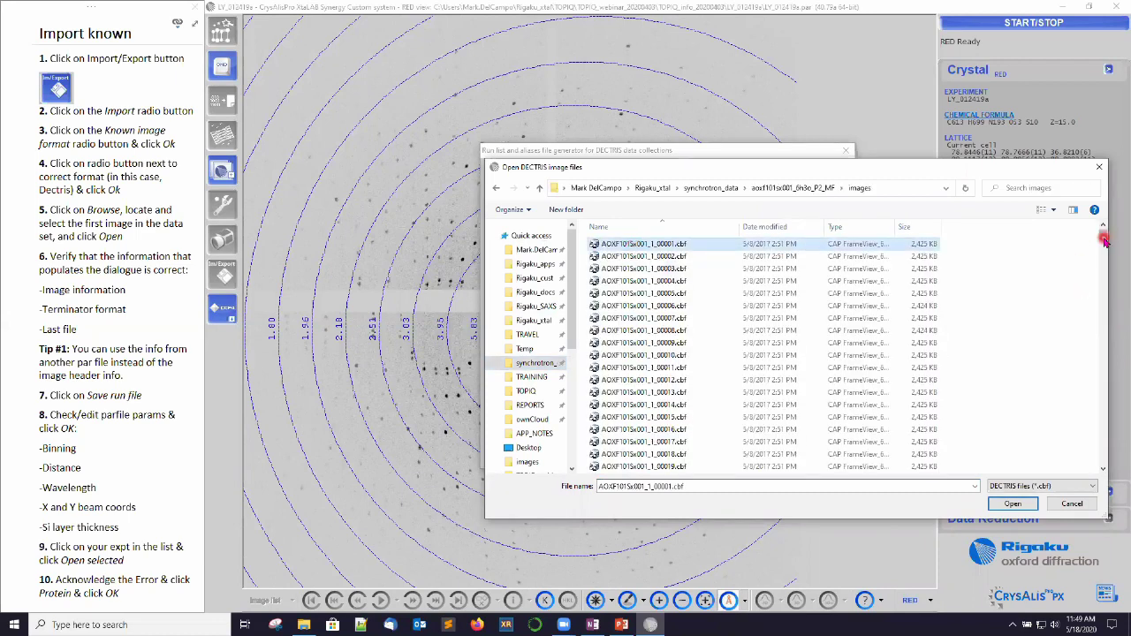
left_click_drag(1104, 234, 1100, 465)
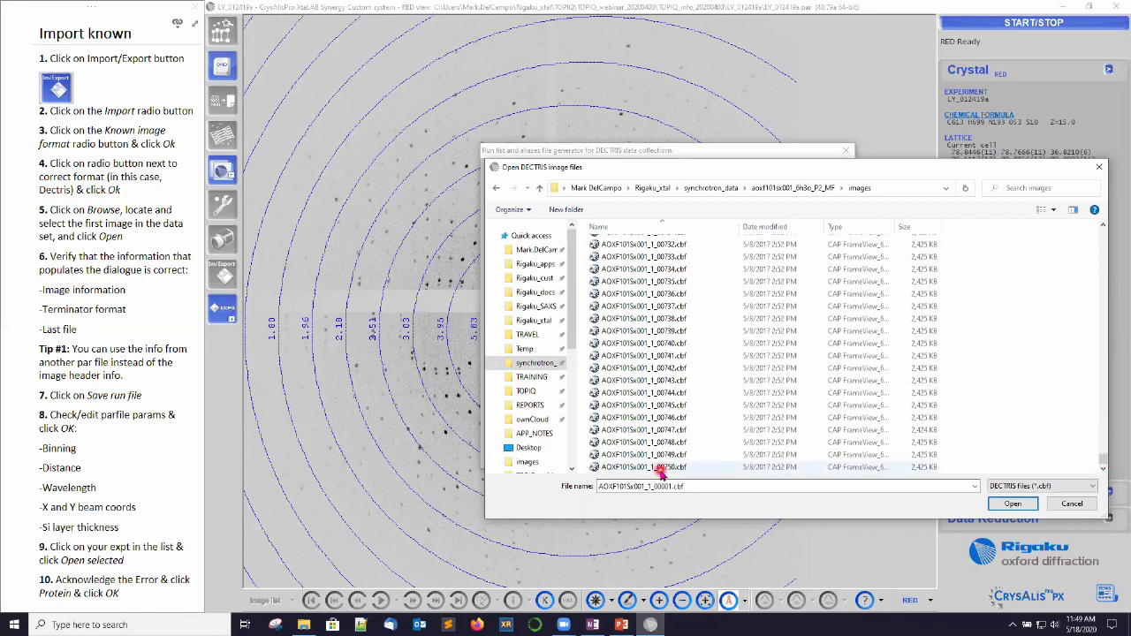
left_click_drag(1108, 460, 1112, 233)
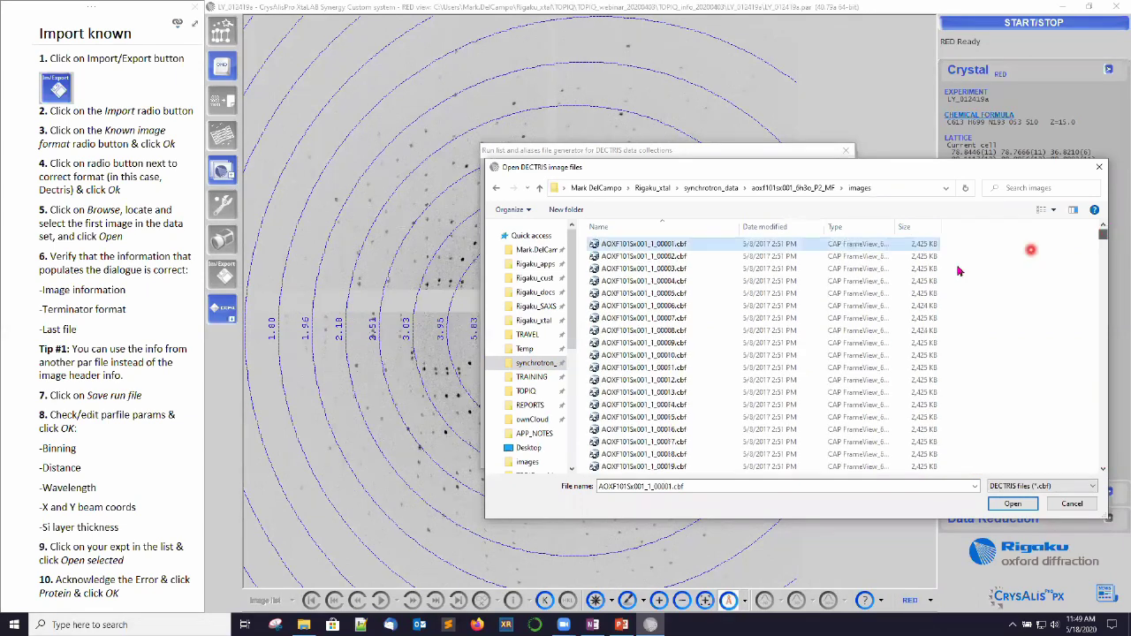
left_click(674, 245)
left_click(1014, 505)
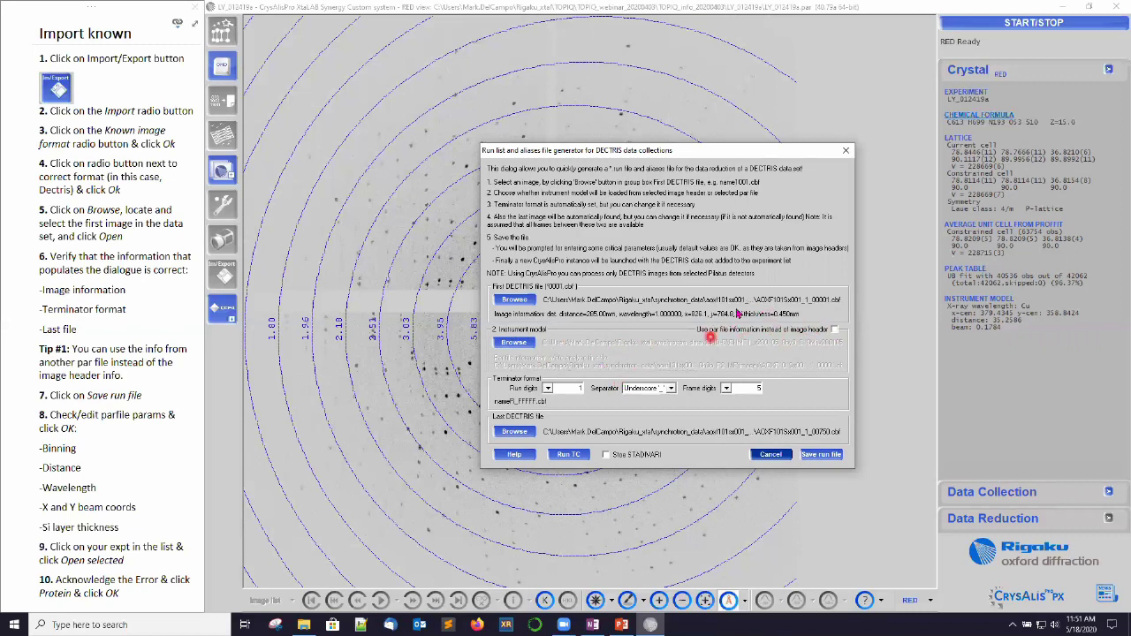
Save the run file with the proposed parfile parameters and open the new AOXF101Sx001_ experiment.
left_click(818, 455)
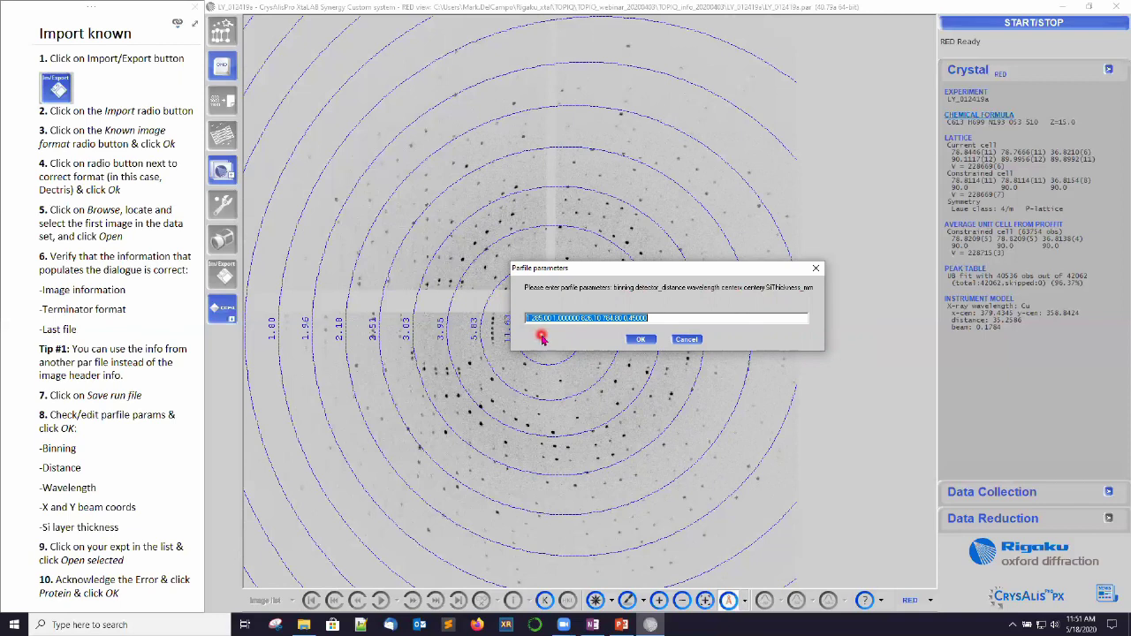
left_click(641, 341)
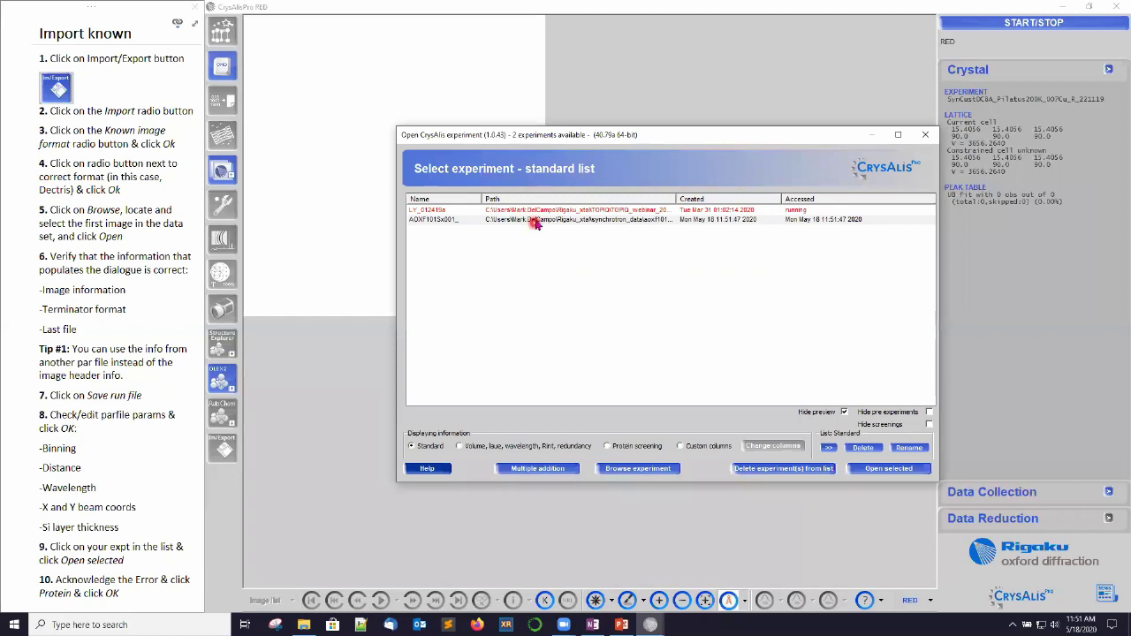
left_click(590, 223)
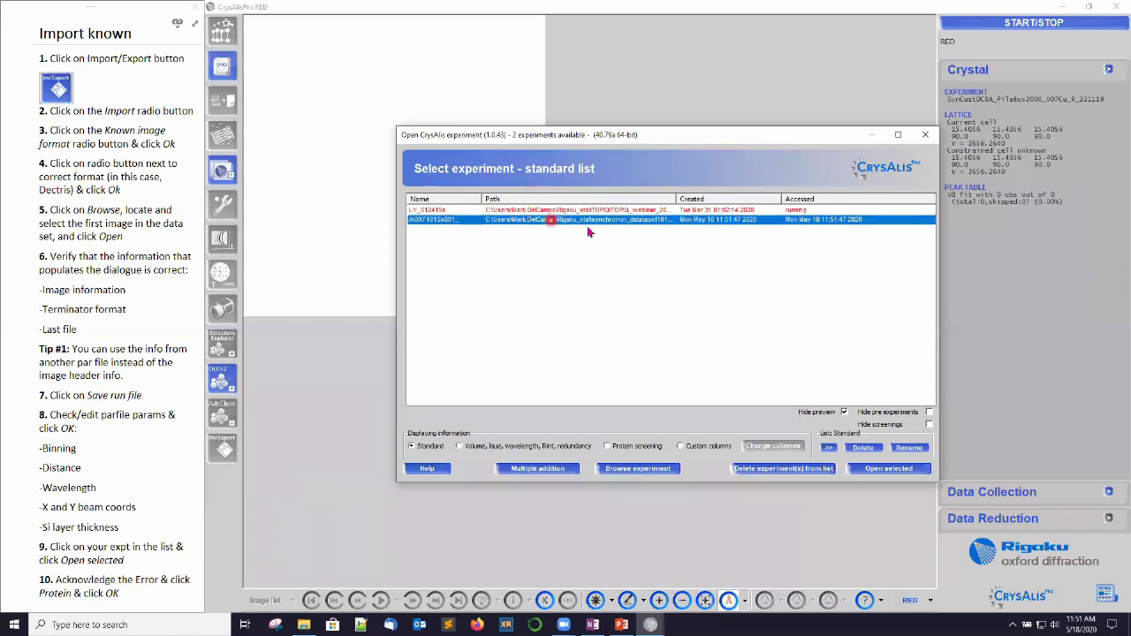
left_click(916, 468)
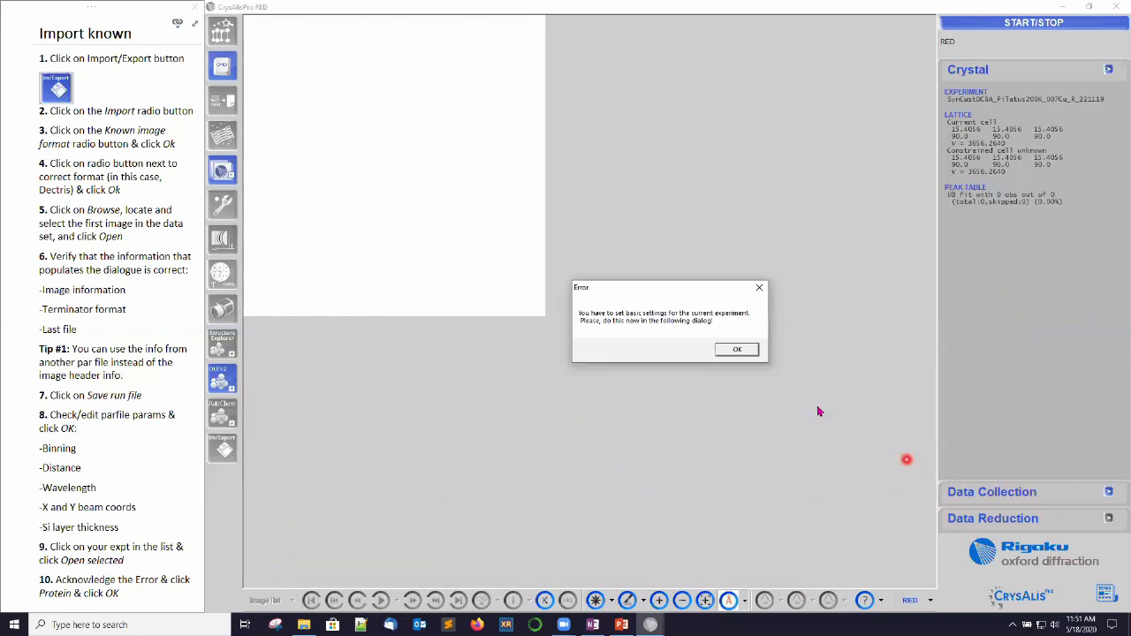
Acknowledge the basic settings error and set the experiment's program options to Protein.
left_click(738, 351)
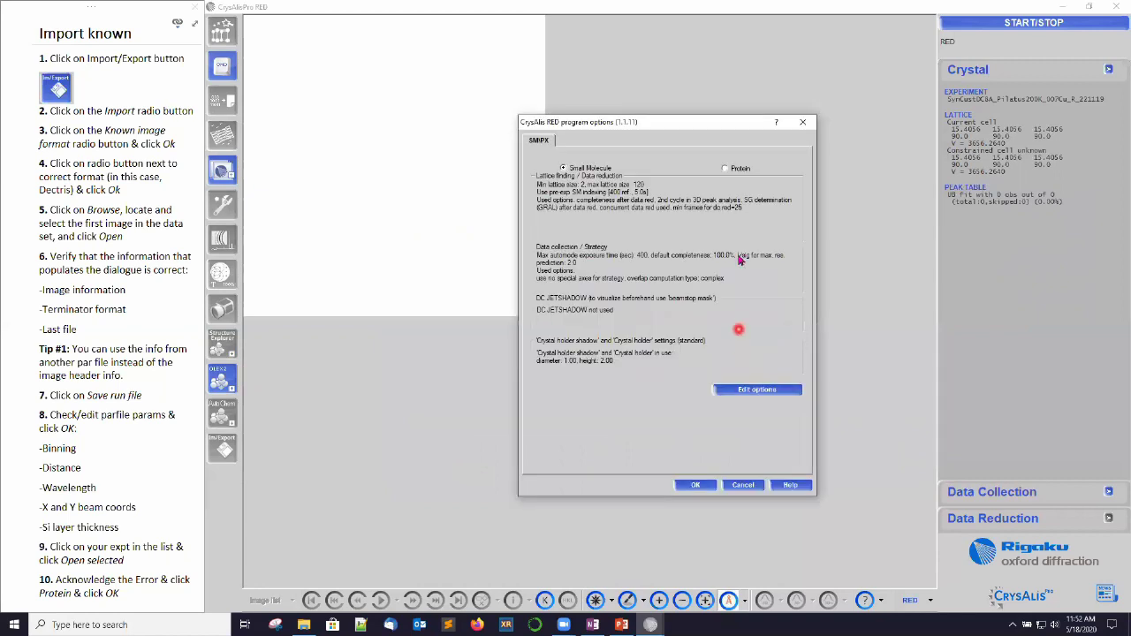
left_click(724, 170)
left_click(705, 354)
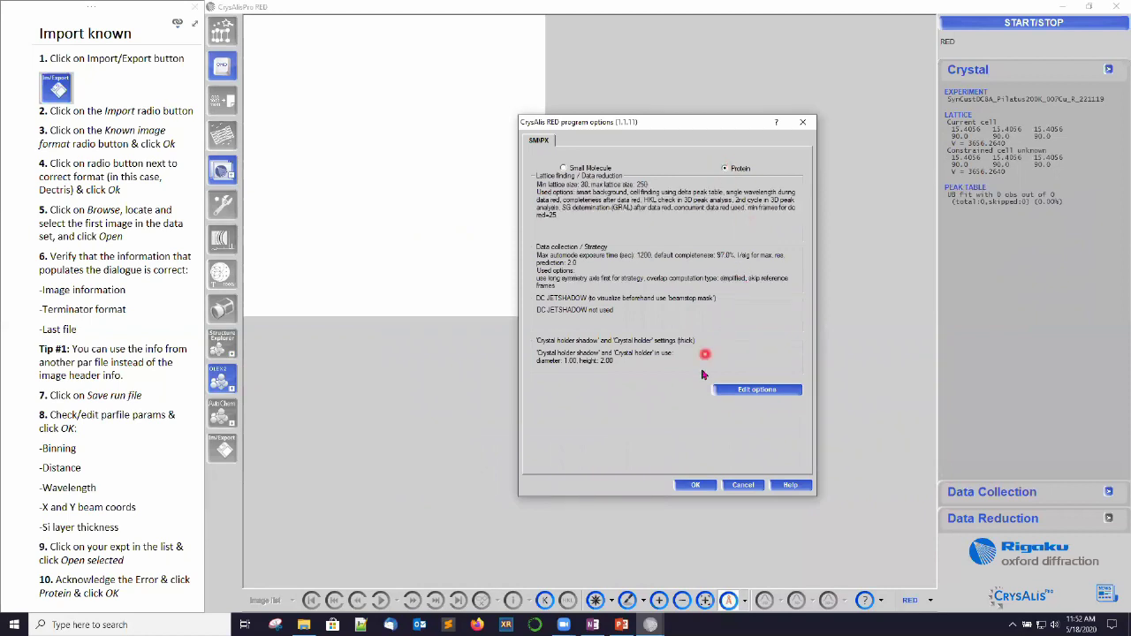
left_click(697, 485)
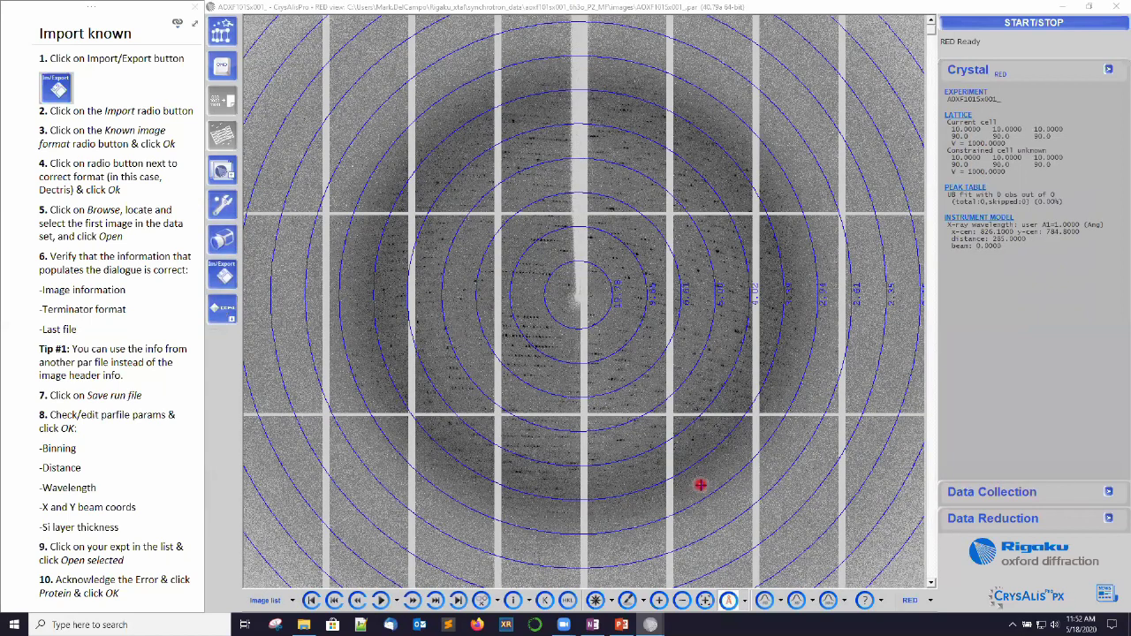
Turn the instruction notes to the Checking things page.
left_click(184, 55)
left_click(161, 35)
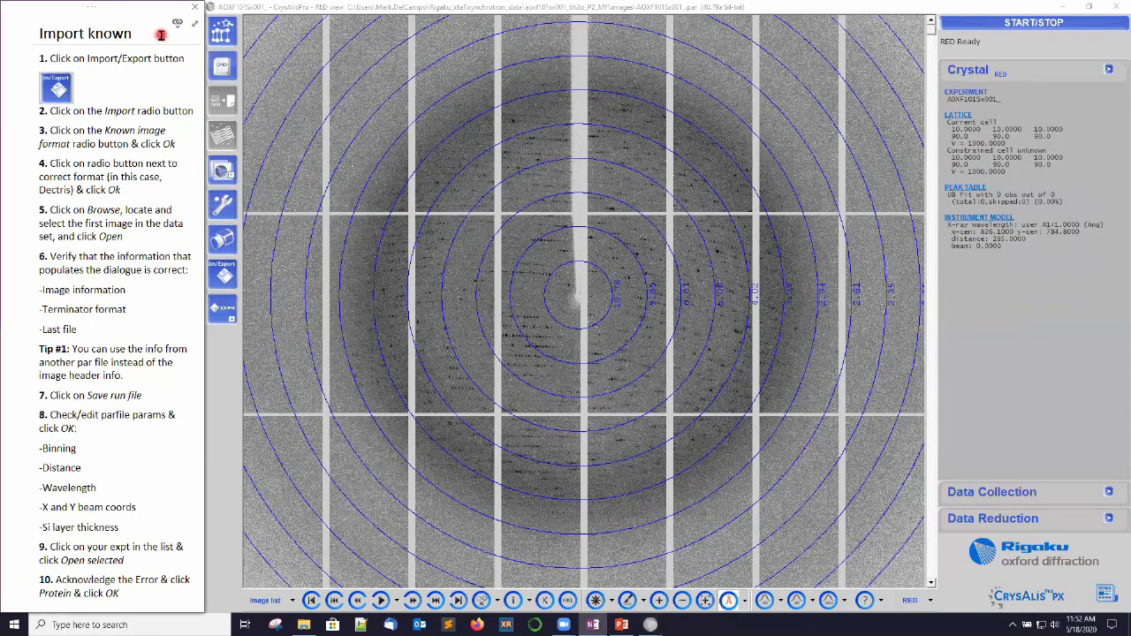
left_click(161, 35)
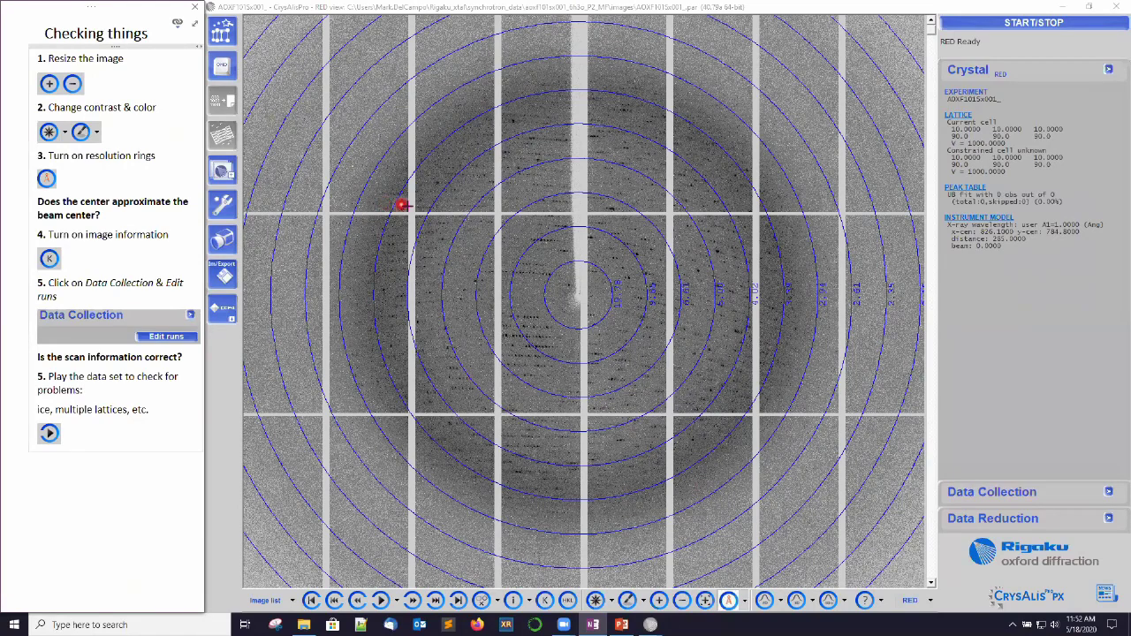
Enlarge the diffraction image and reposition it so the beam stop area is near the middle of the view.
left_click(659, 600)
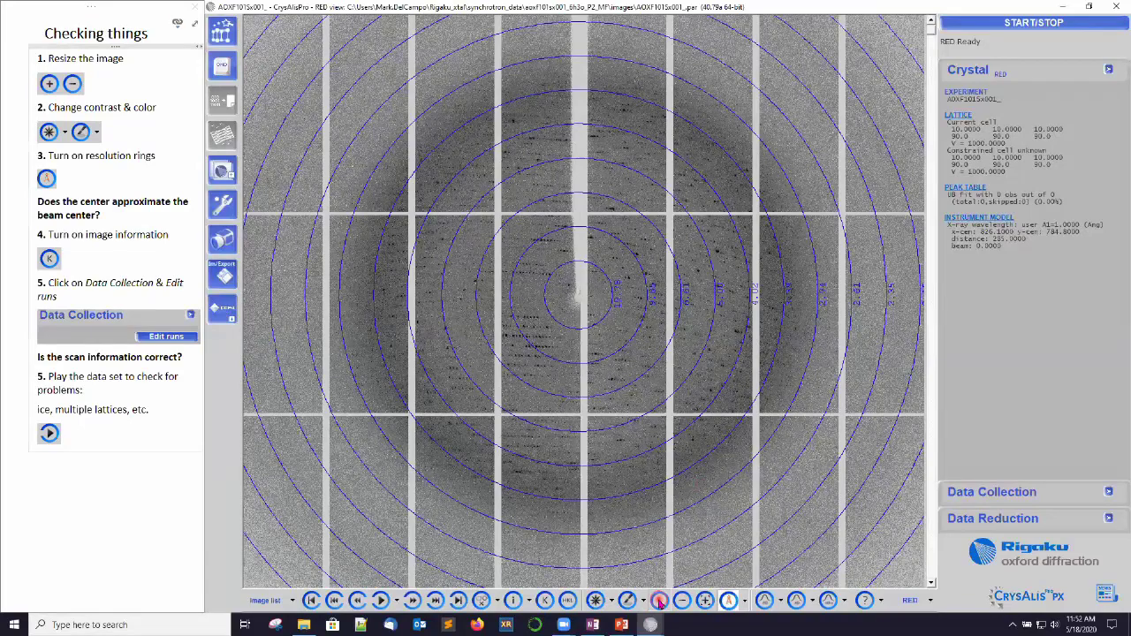
left_click(659, 600)
left_click(659, 600)
left_click(680, 600)
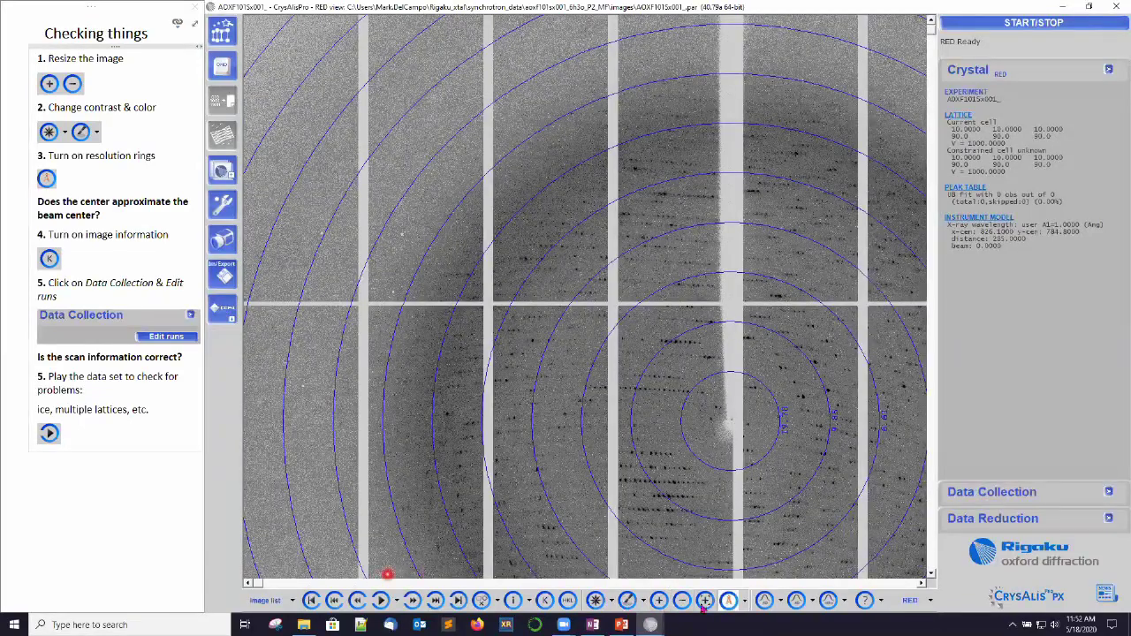
left_click(704, 600)
mouse_move(637, 271)
left_mouse_down()
mouse_move(626, 258)
mouse_move(612, 292)
mouse_move(648, 273)
mouse_move(648, 255)
mouse_move(686, 241)
left_mouse_up()
left_click(699, 227)
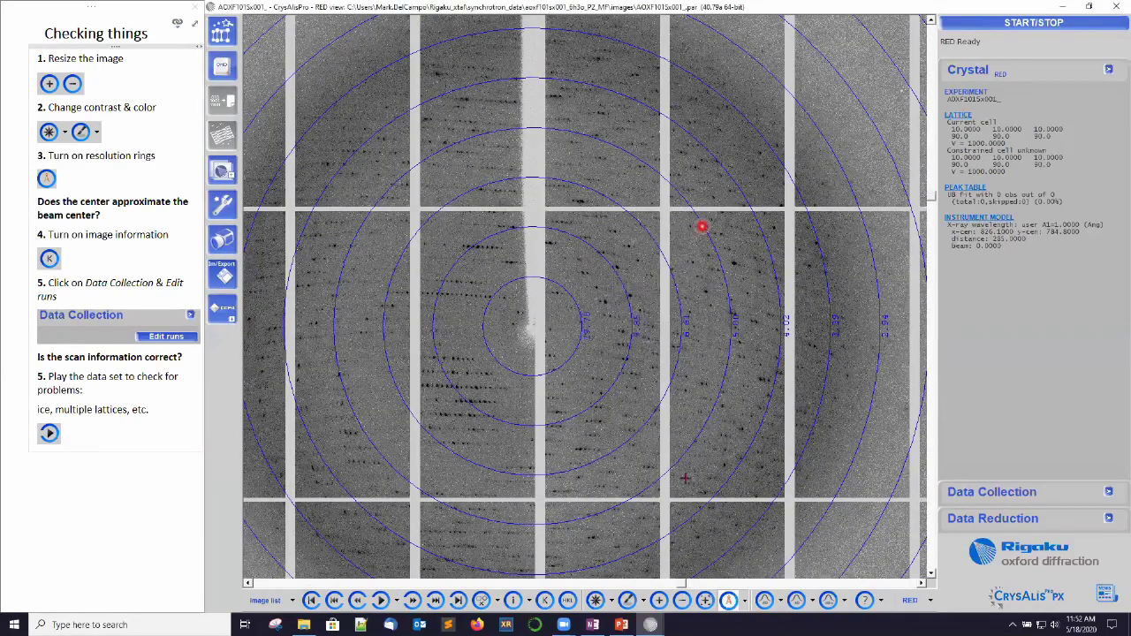
Try contrast Level 1 (255) on the diffraction image and cycle the contrast to a lighter setting.
left_click(612, 602)
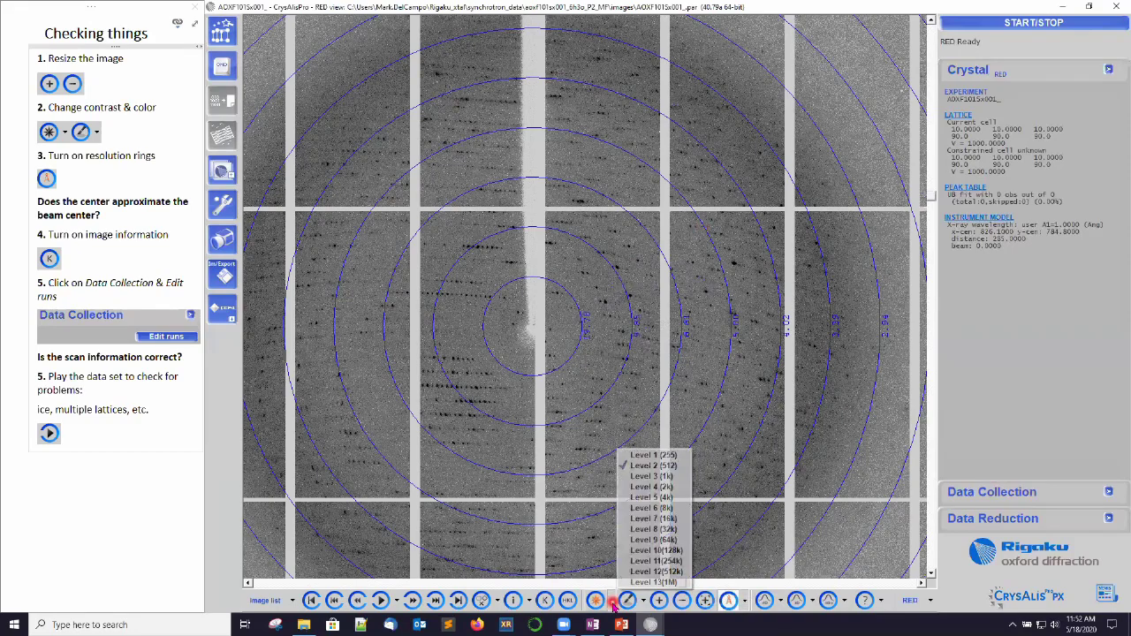
left_click(640, 456)
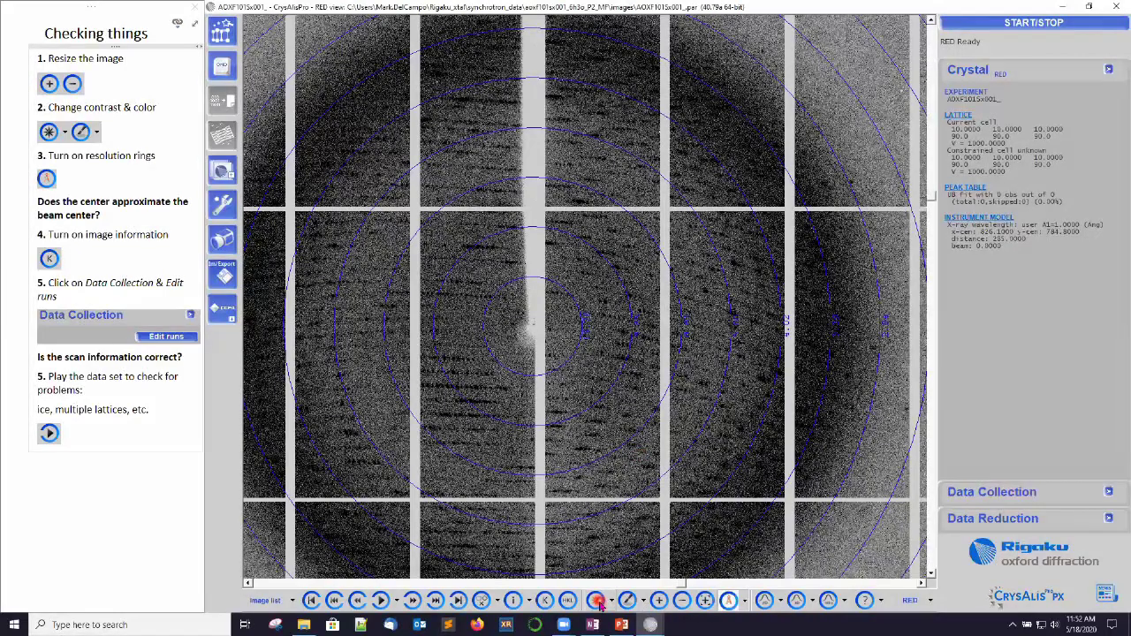
left_click(598, 603)
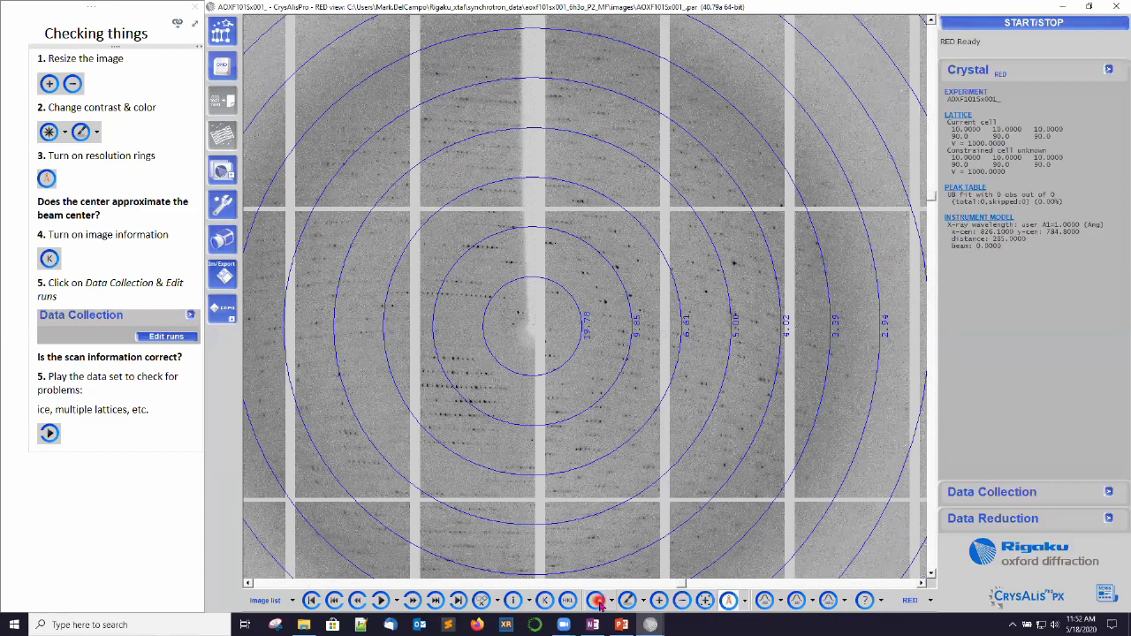
Try the Saturn colour scheme on the diffraction image and restore X-Ray Film.
left_click(642, 601)
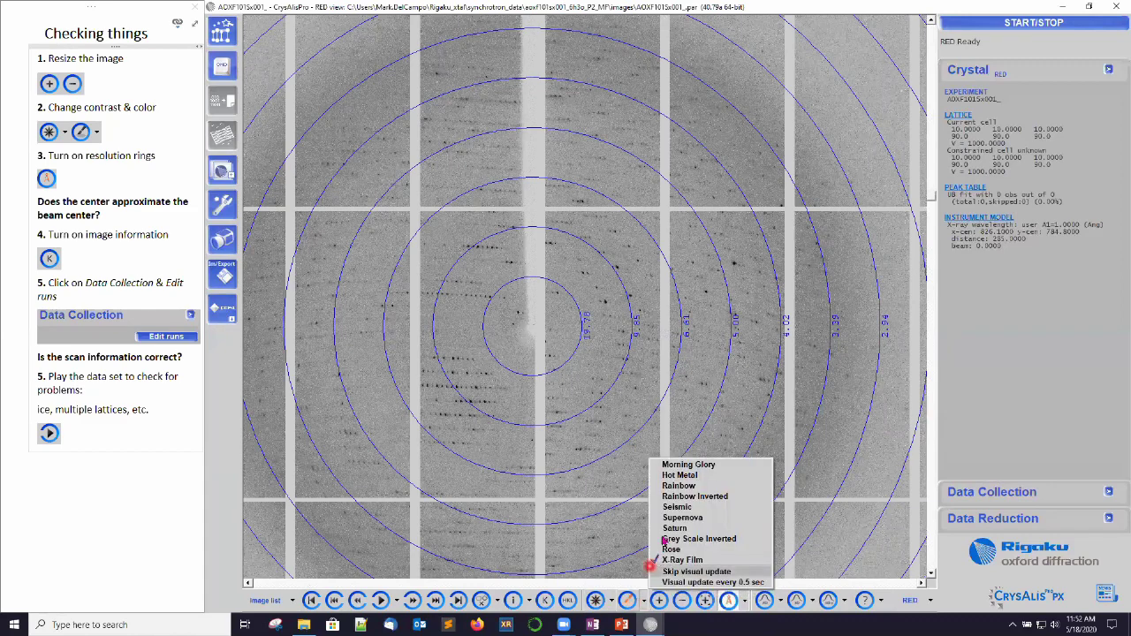
left_click(665, 528)
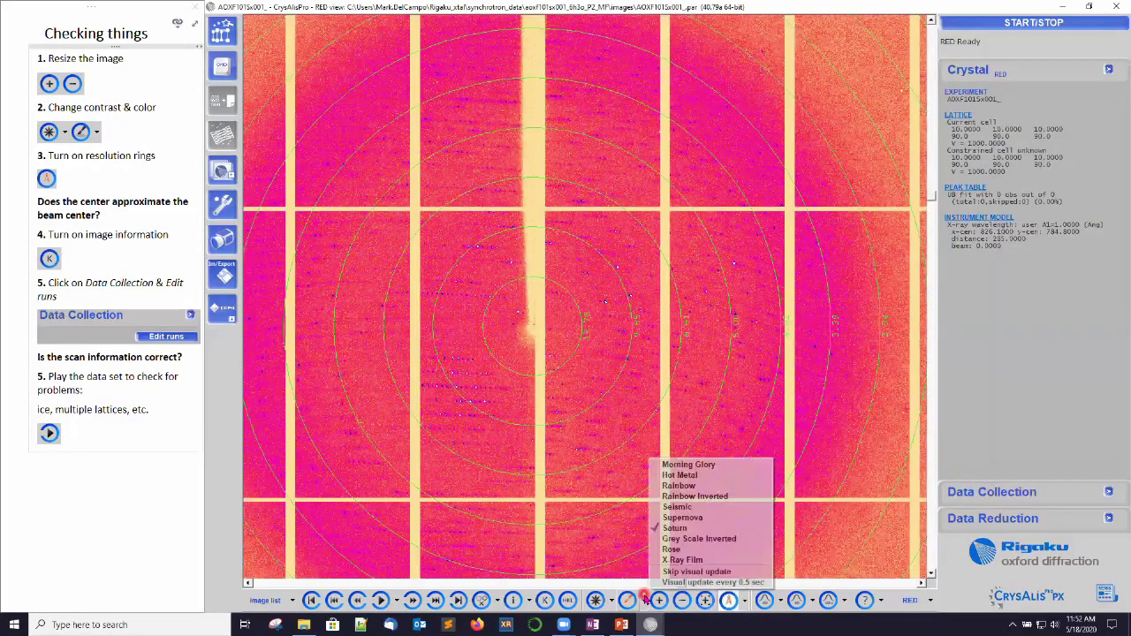
left_click(644, 601)
left_click(676, 560)
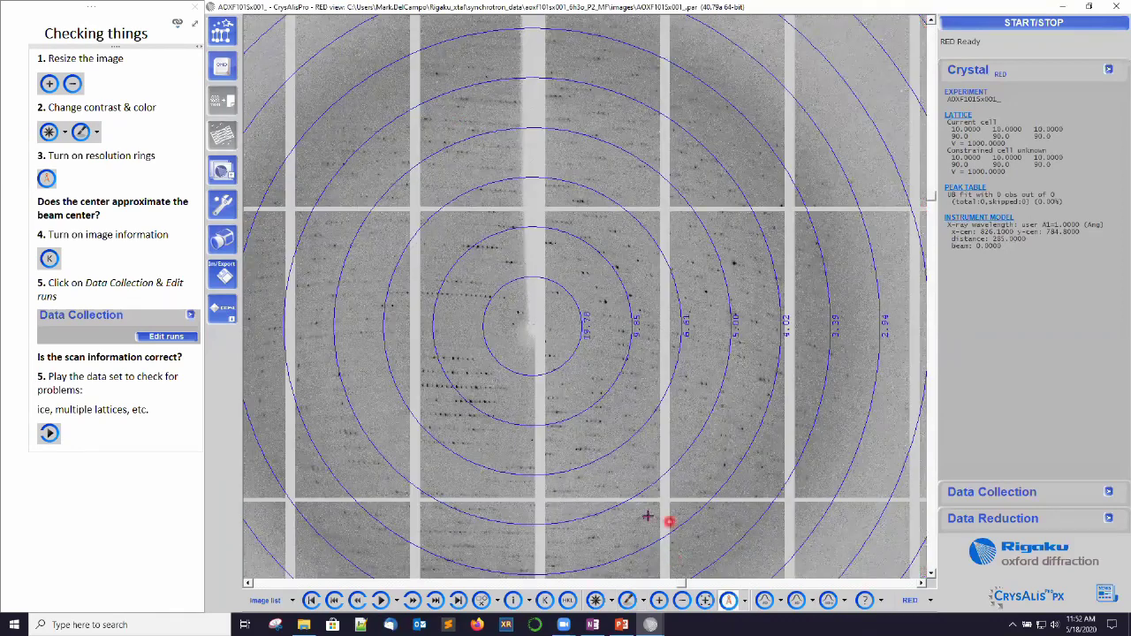
Toggle the resolution rings on the diffraction image to compare their centre with the beam centre.
left_click(730, 601)
left_click(730, 601)
left_click(731, 601)
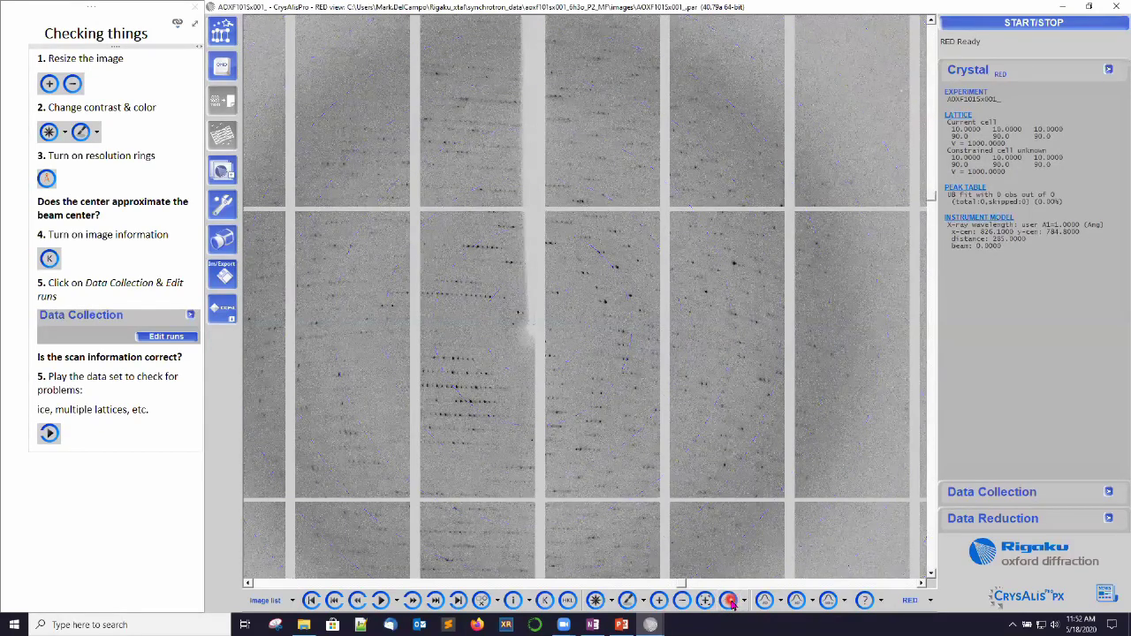
Show the resolution rings and the image information on the diffraction image.
left_click(730, 601)
left_click(568, 444)
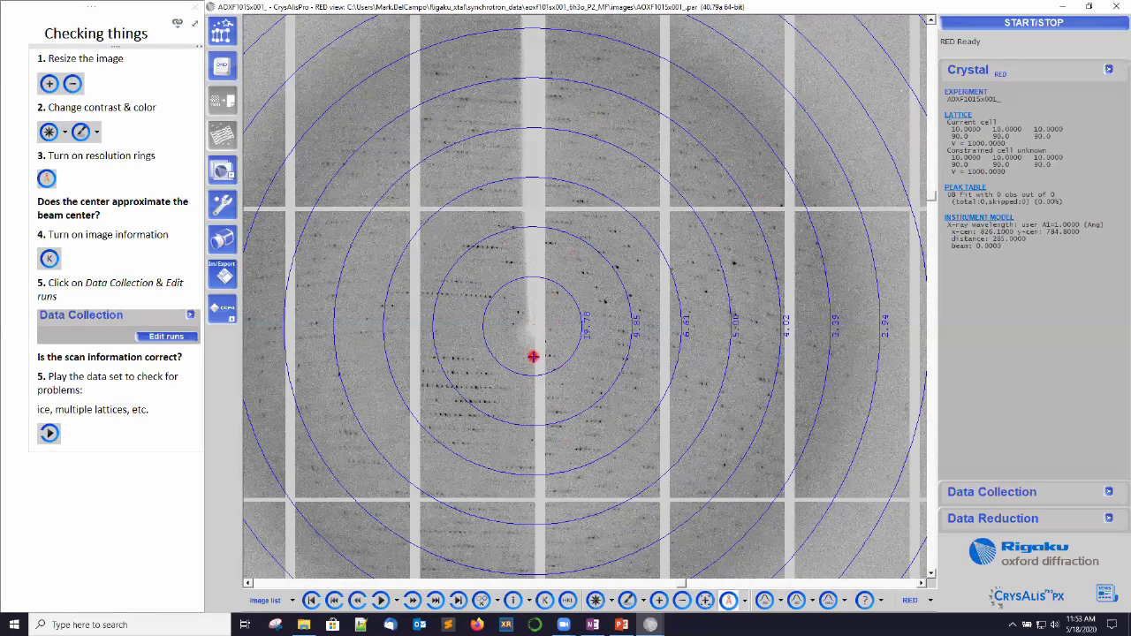
left_click(544, 601)
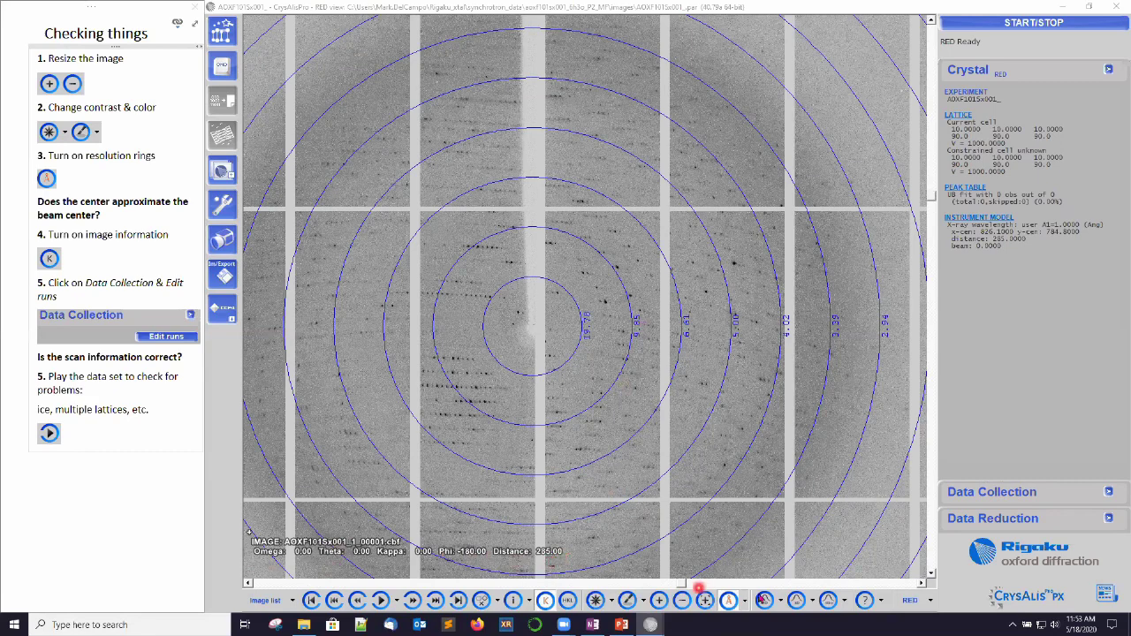
Review the scan information of the run in the data collection run list.
left_click(1025, 495)
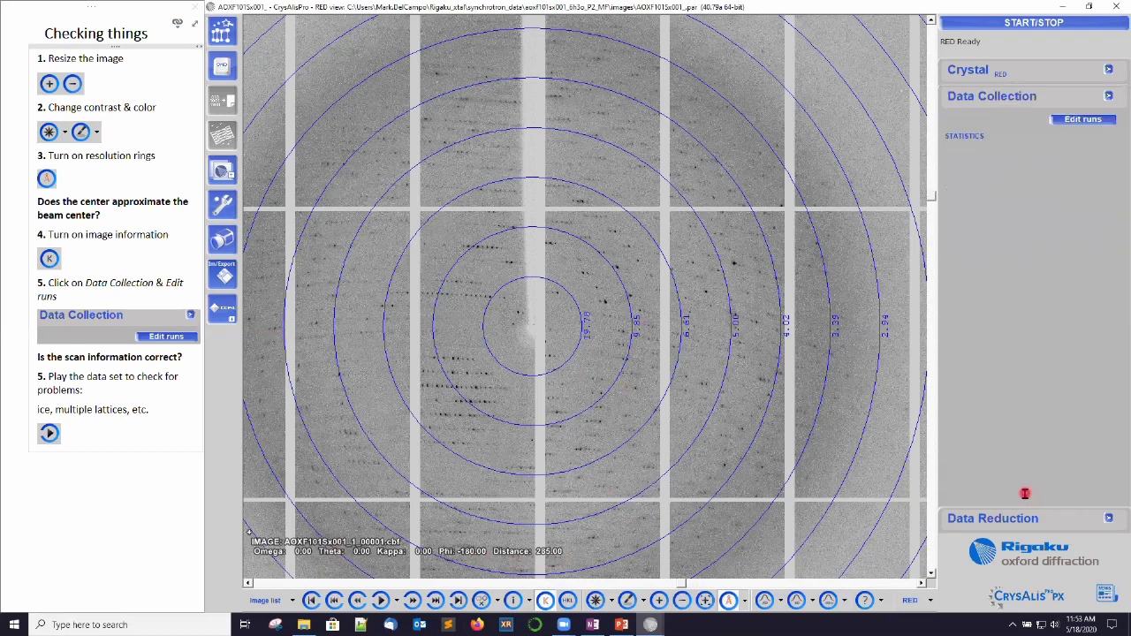
left_click(1088, 123)
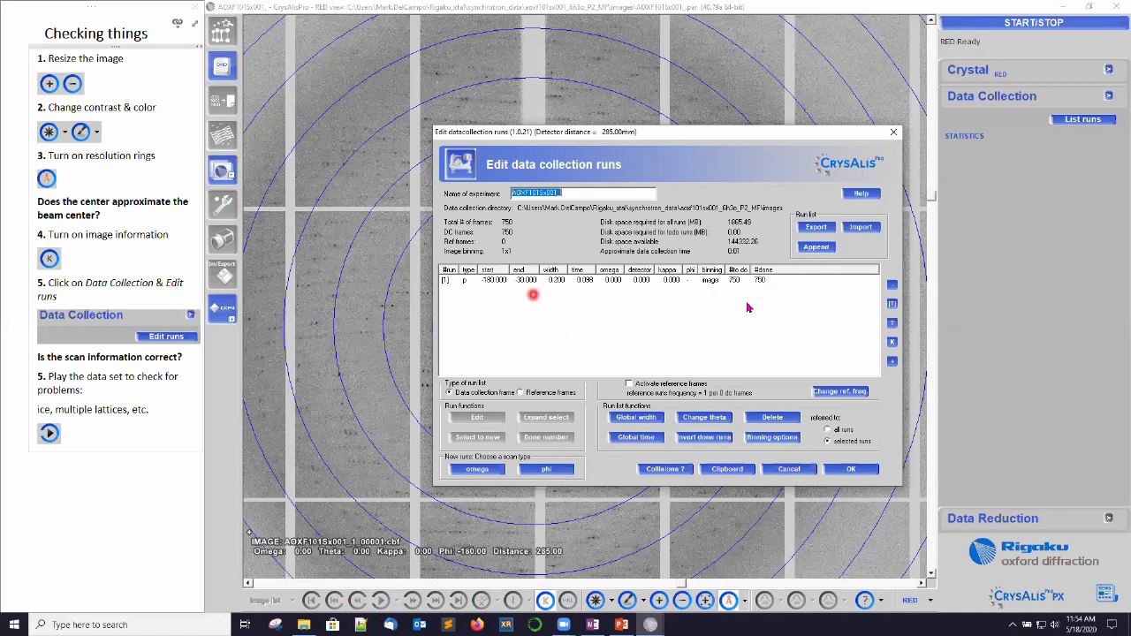
left_click(866, 471)
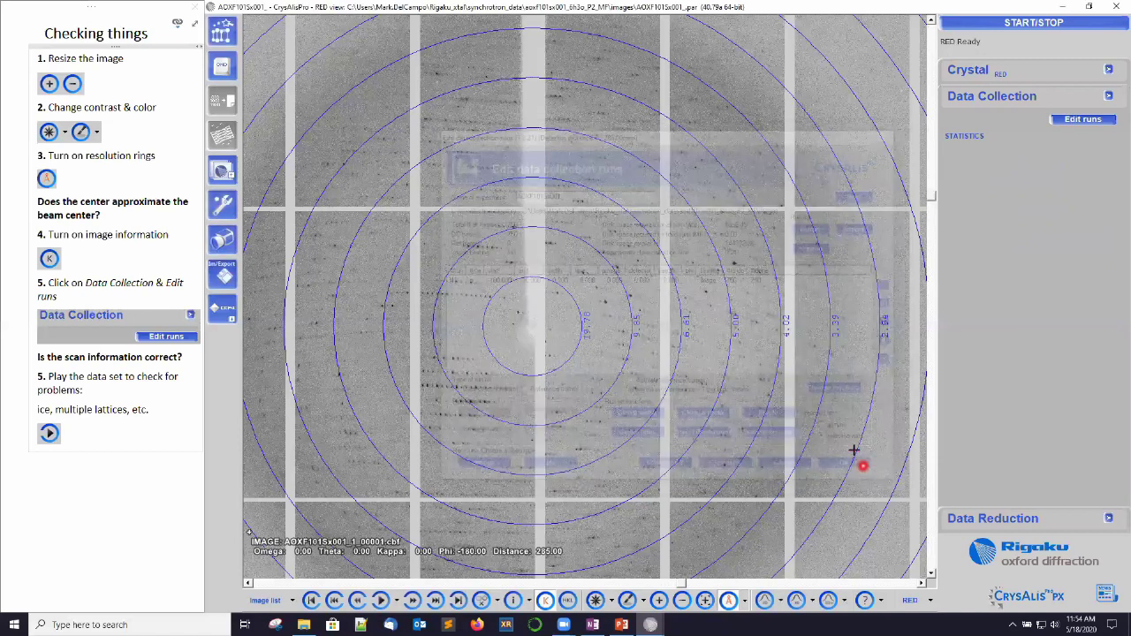
Play the whole image series to check for problems such as ice or multiple lattices.
left_click(383, 601)
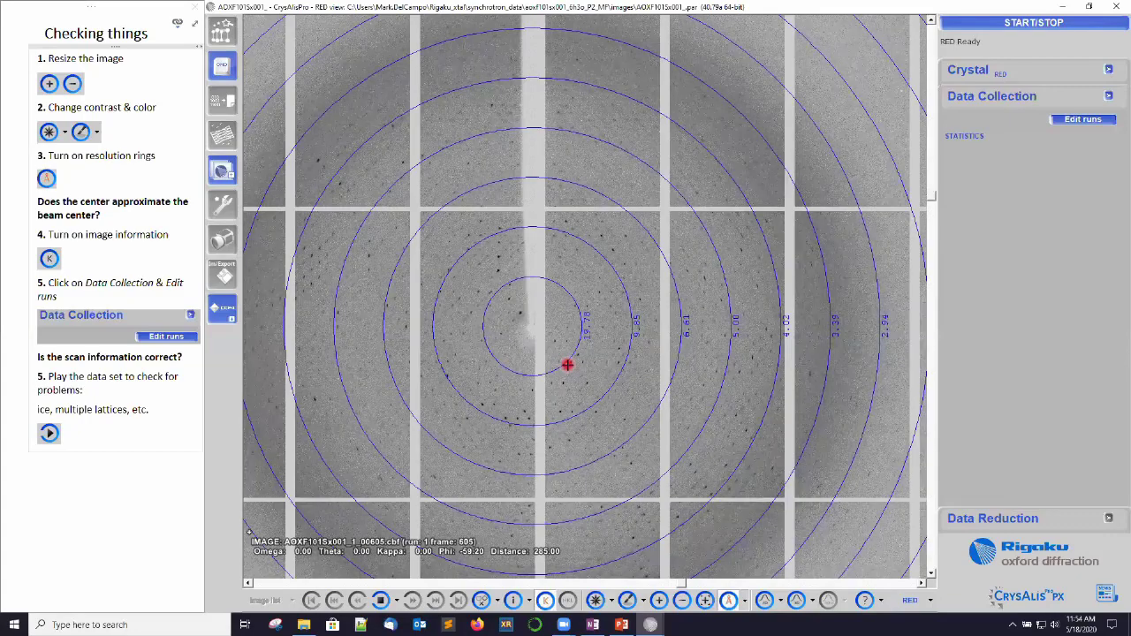
left_click(155, 33)
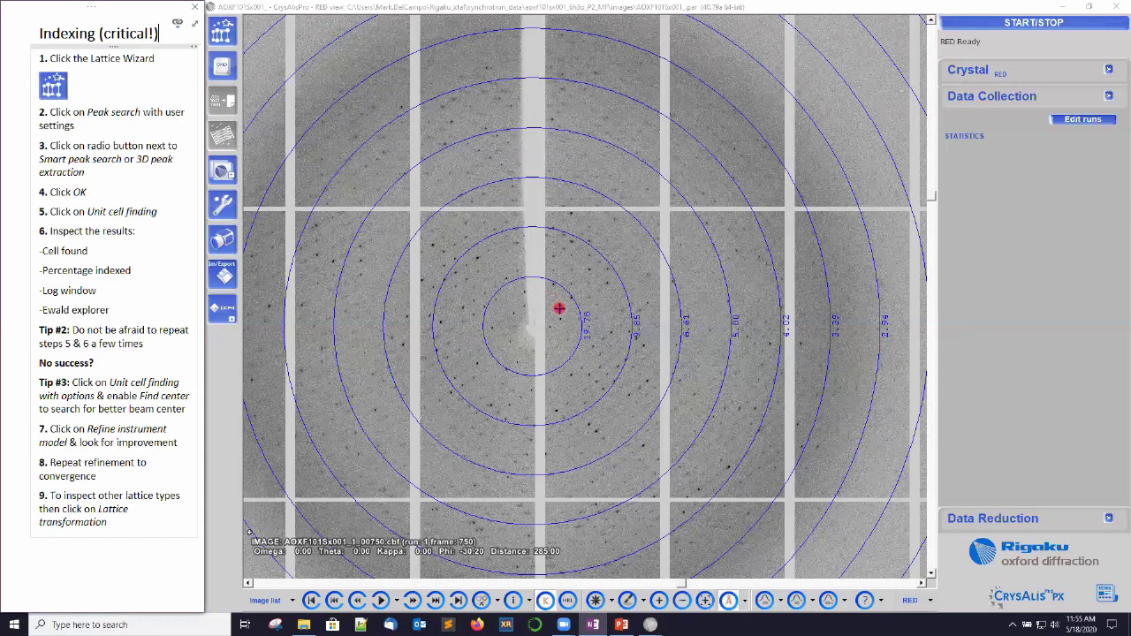
Run a peak search with user settings from the Lattice Wizard, using the Smart peak search method.
left_click(227, 34)
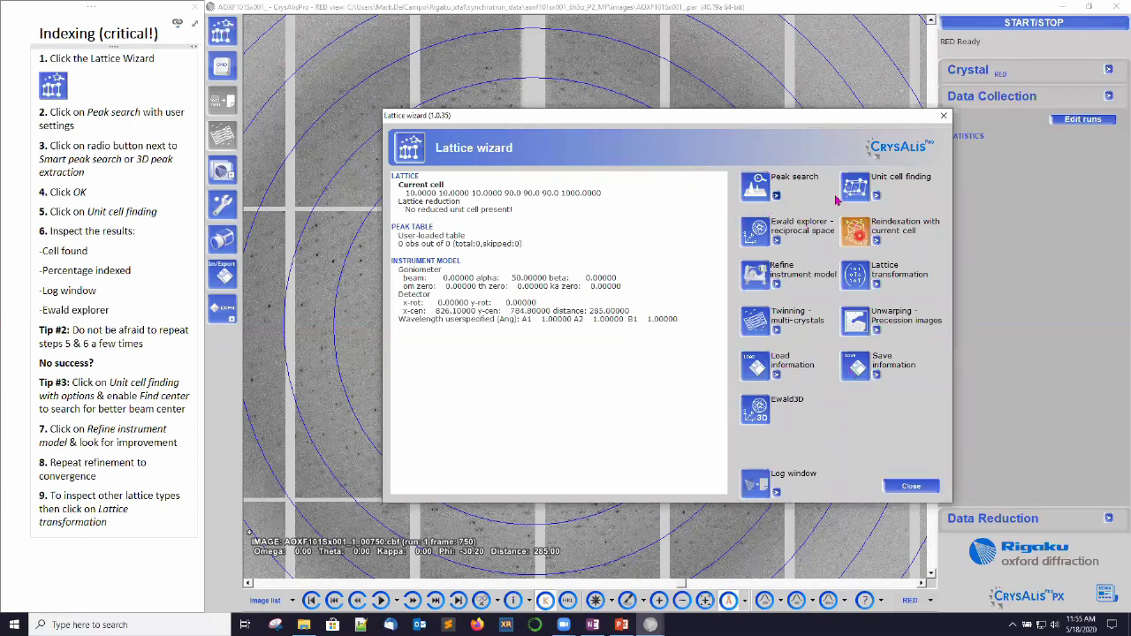
left_click(777, 198)
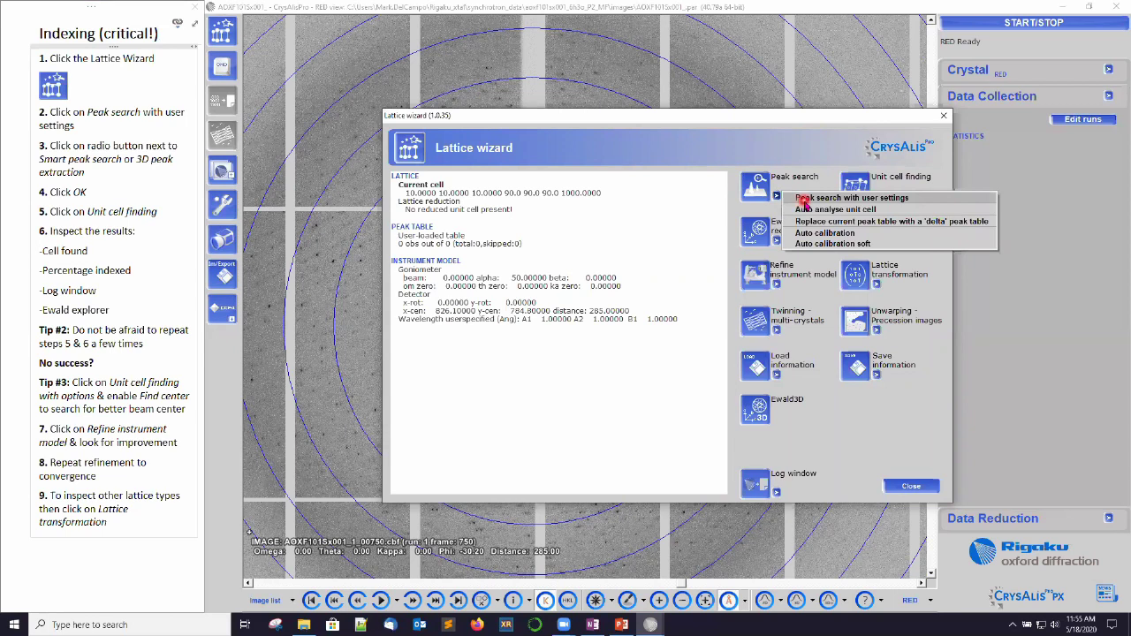
left_click(804, 200)
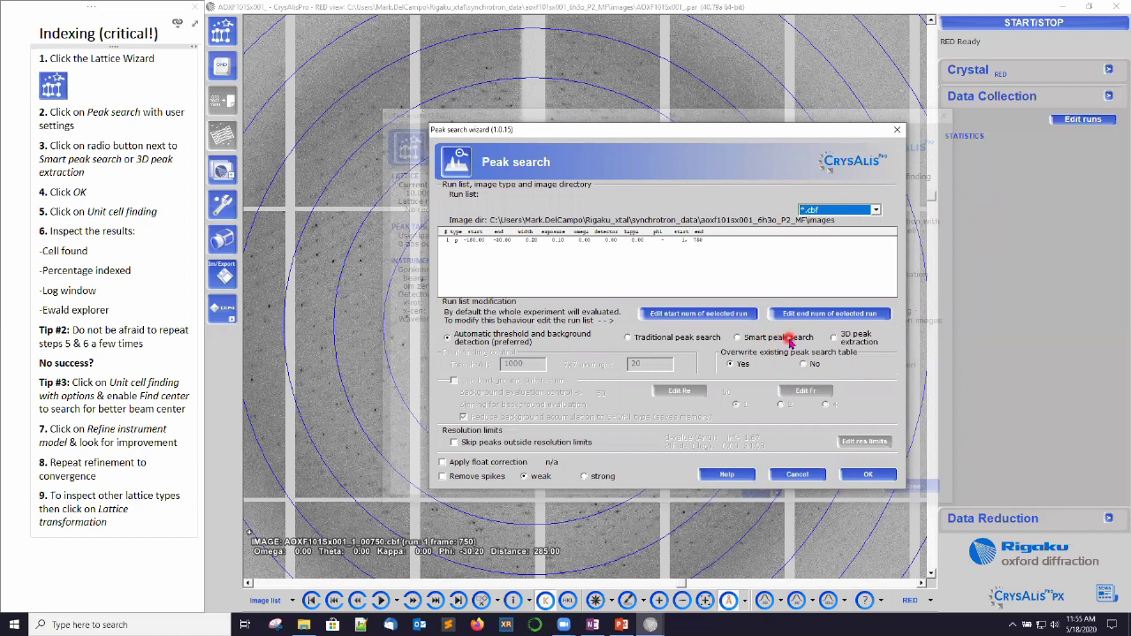
left_click(788, 338)
left_click(868, 475)
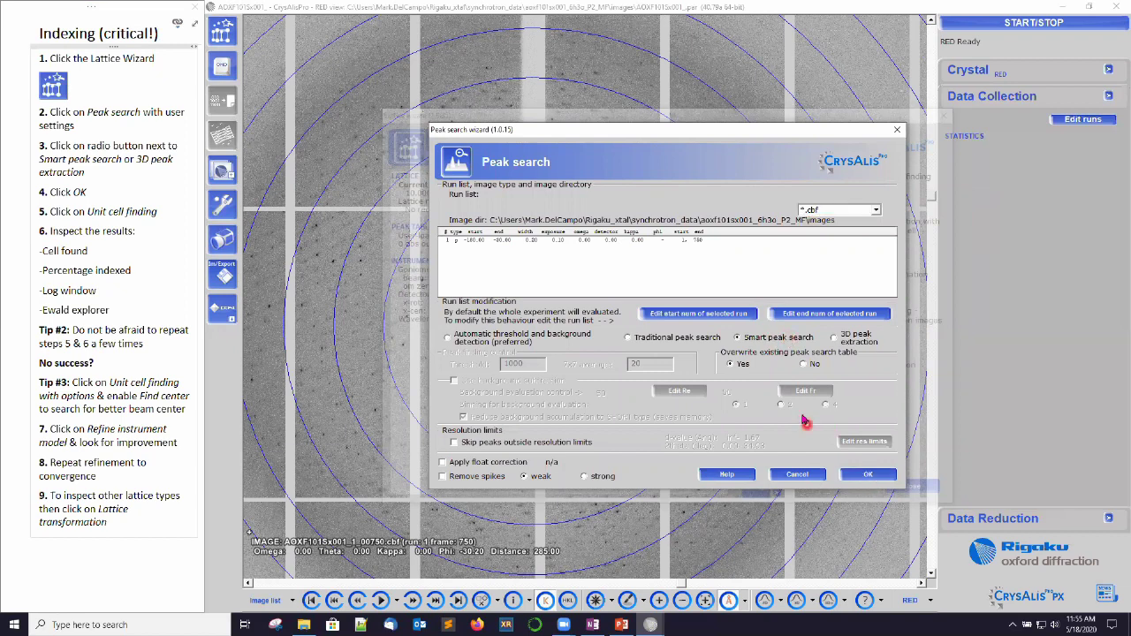
left_click(750, 340)
left_click(882, 479)
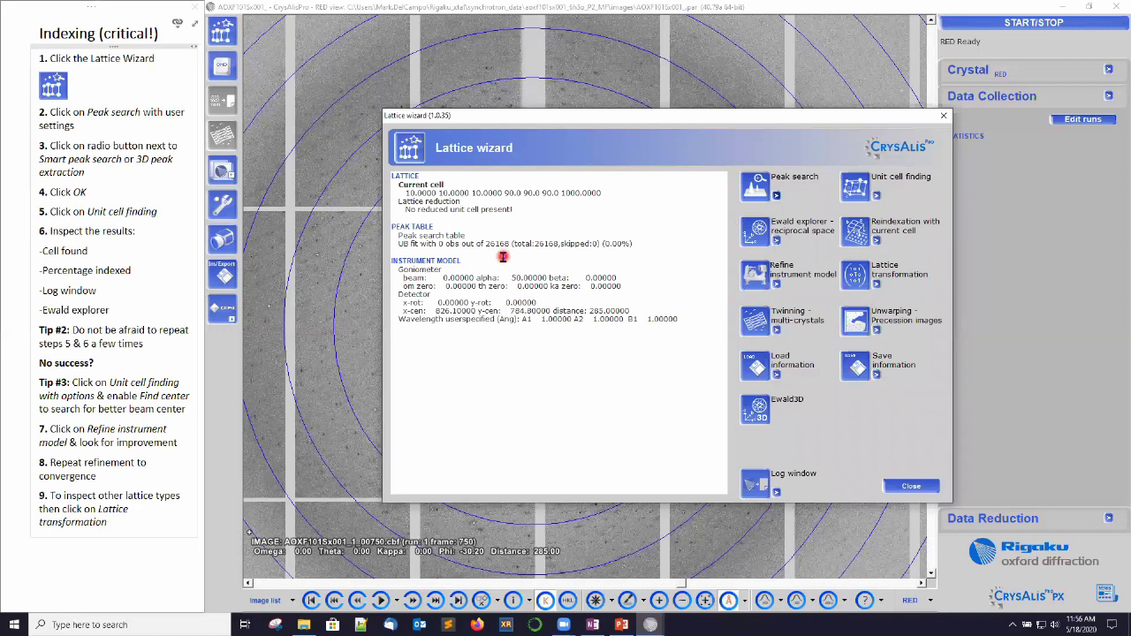
Find the unit cell with default settings and refine the instrument model three times.
left_click(858, 192)
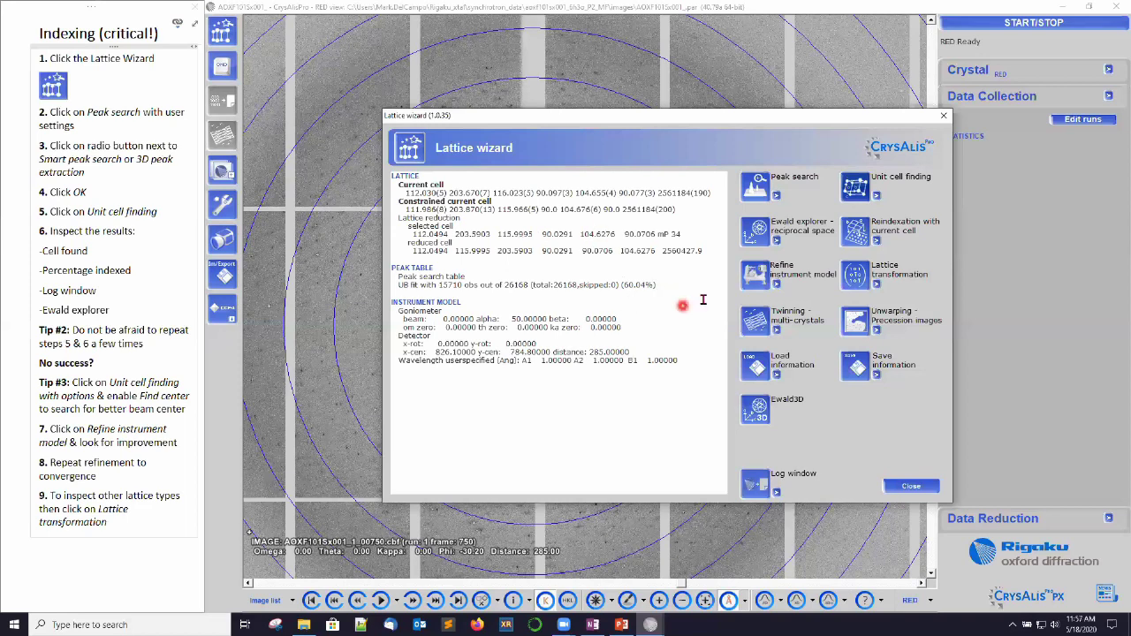
left_click(762, 281)
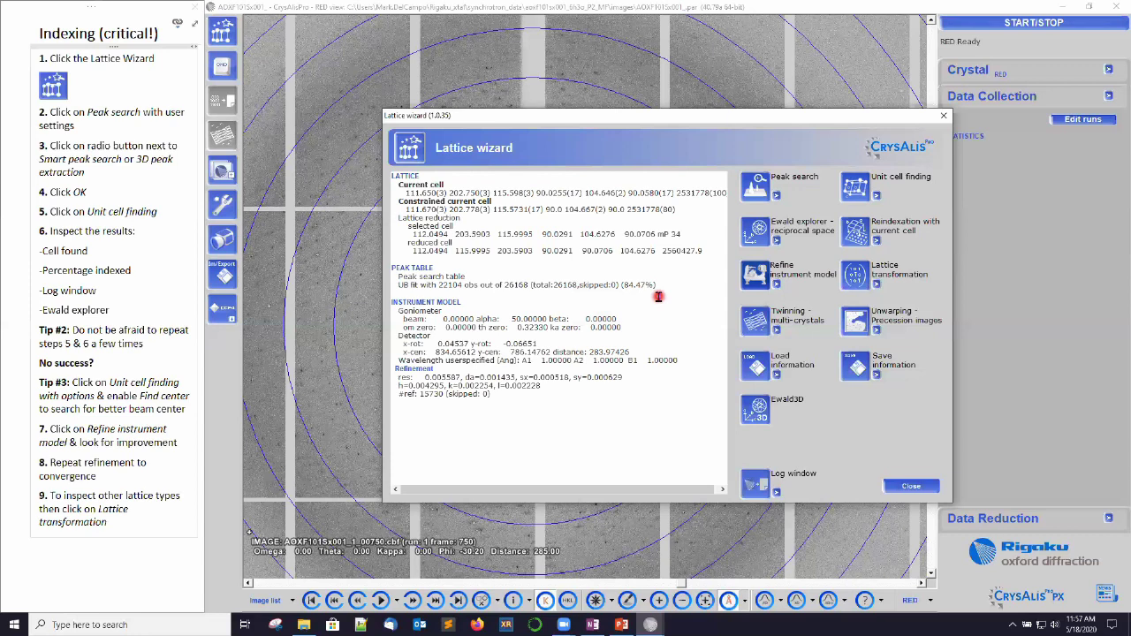
left_click(760, 282)
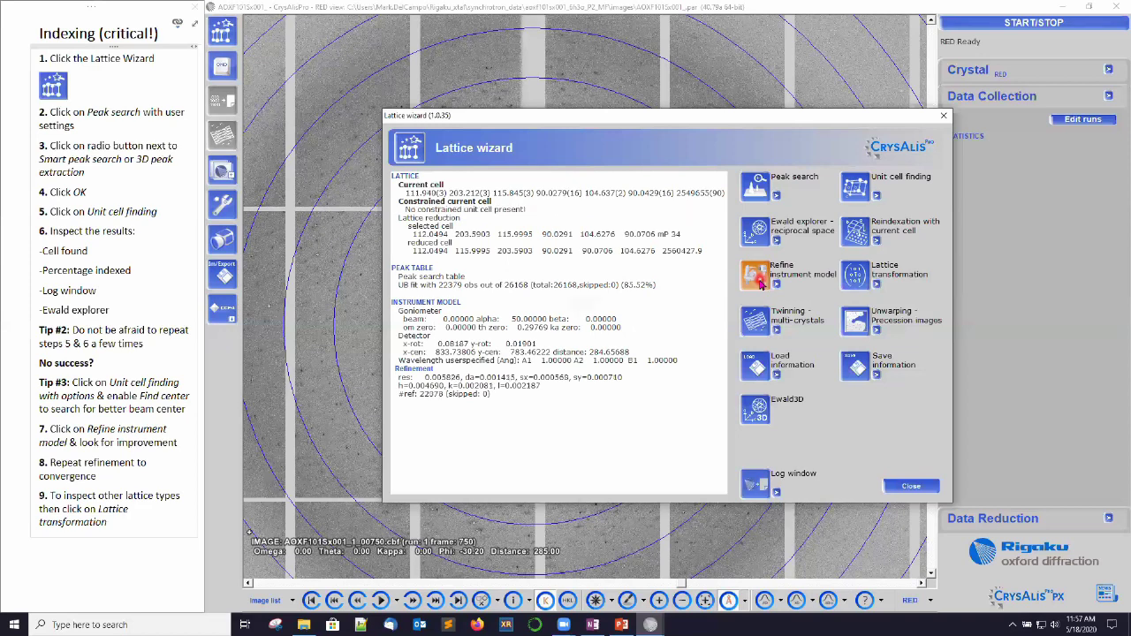
left_click(759, 282)
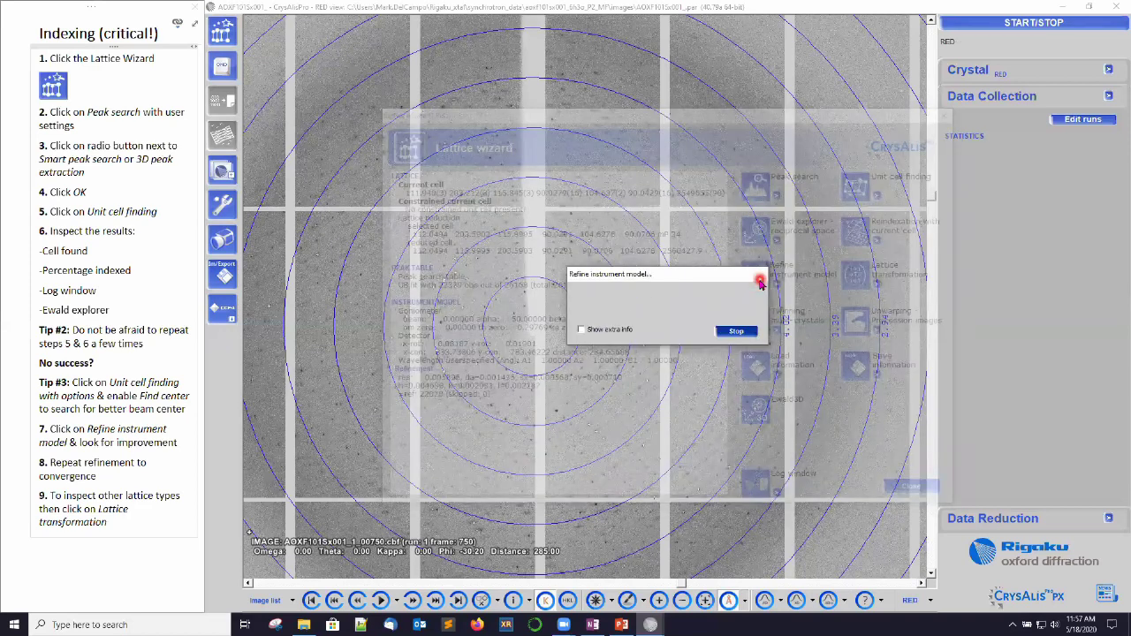
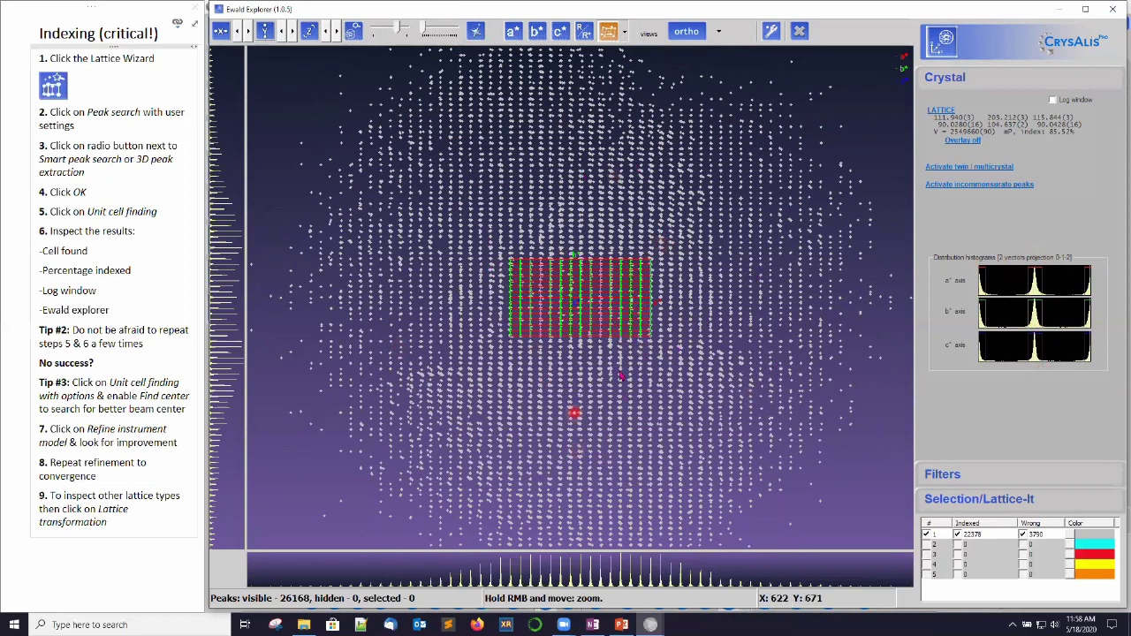
Examine the indexed peaks in Ewald Explorer with the projection collapsed to the lattice range.
scroll(575, 412, "up", 3)
scroll(620, 358, "up", 2)
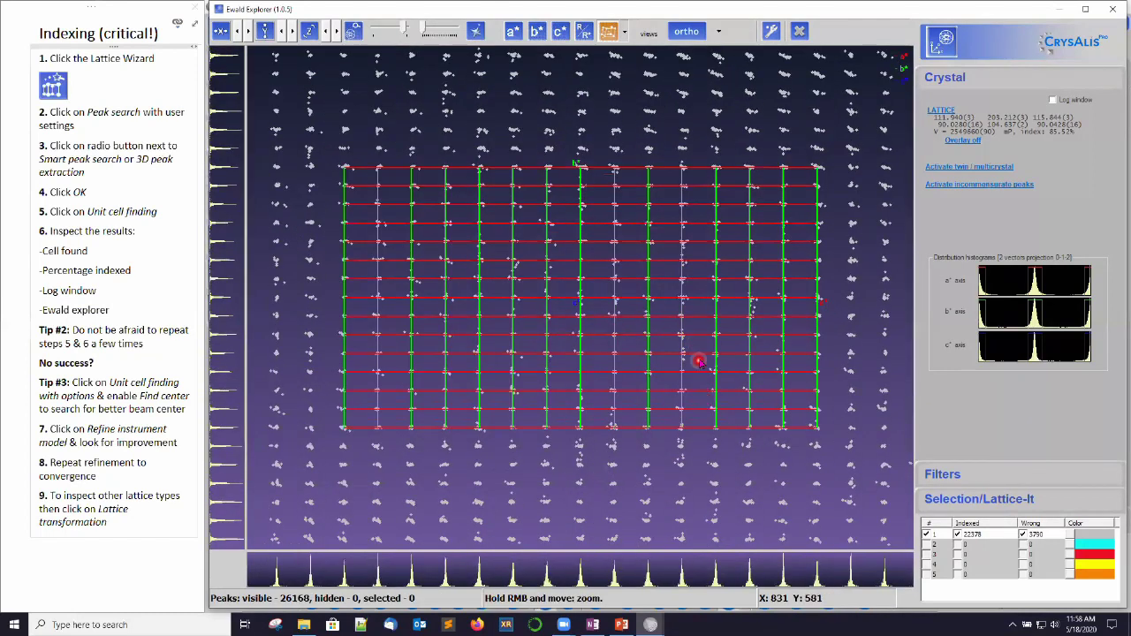
left_click(720, 31)
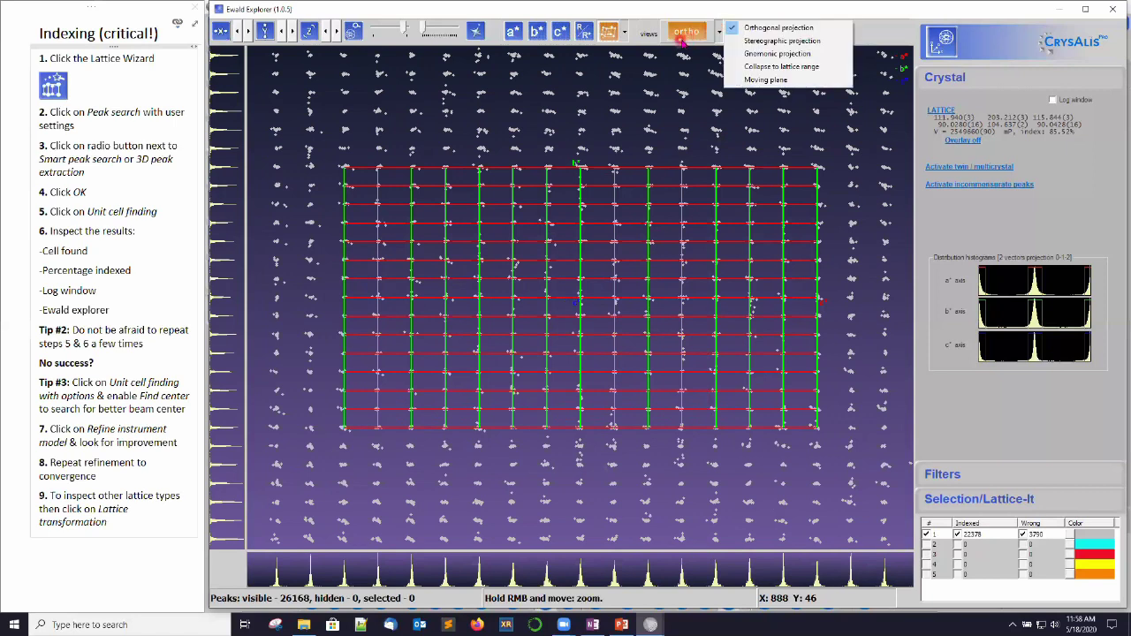
left_click(759, 68)
scroll(618, 455, "down", 3)
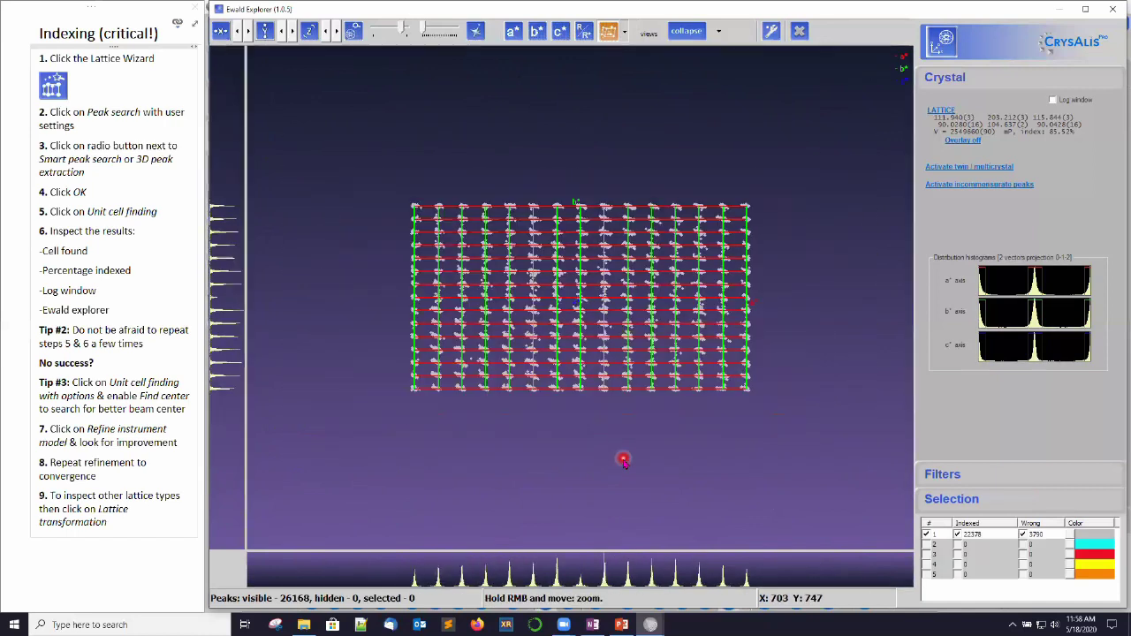
scroll(622, 458, "up", 2)
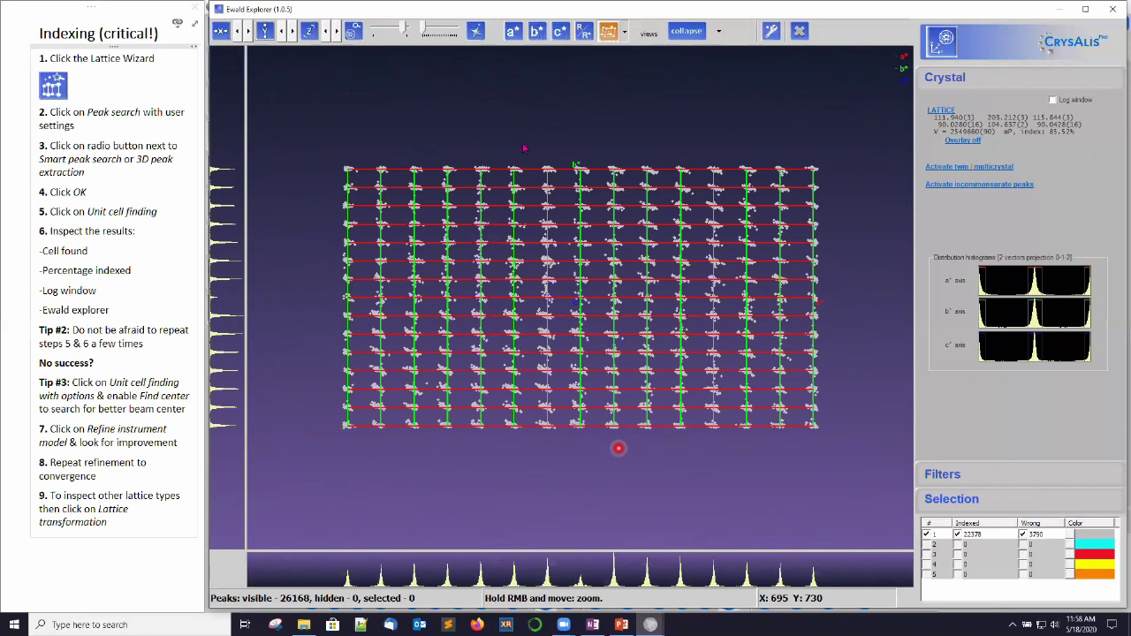
Inspect the collapsed lattice along the a* and c* axes and close Ewald Explorer.
left_click(518, 32)
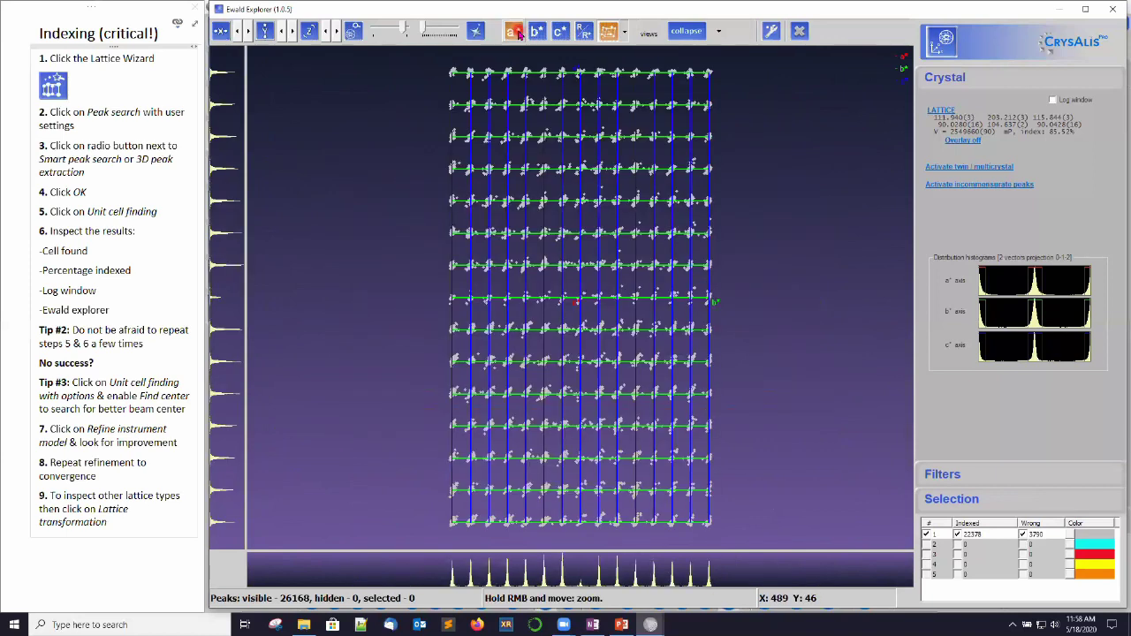
left_click(559, 33)
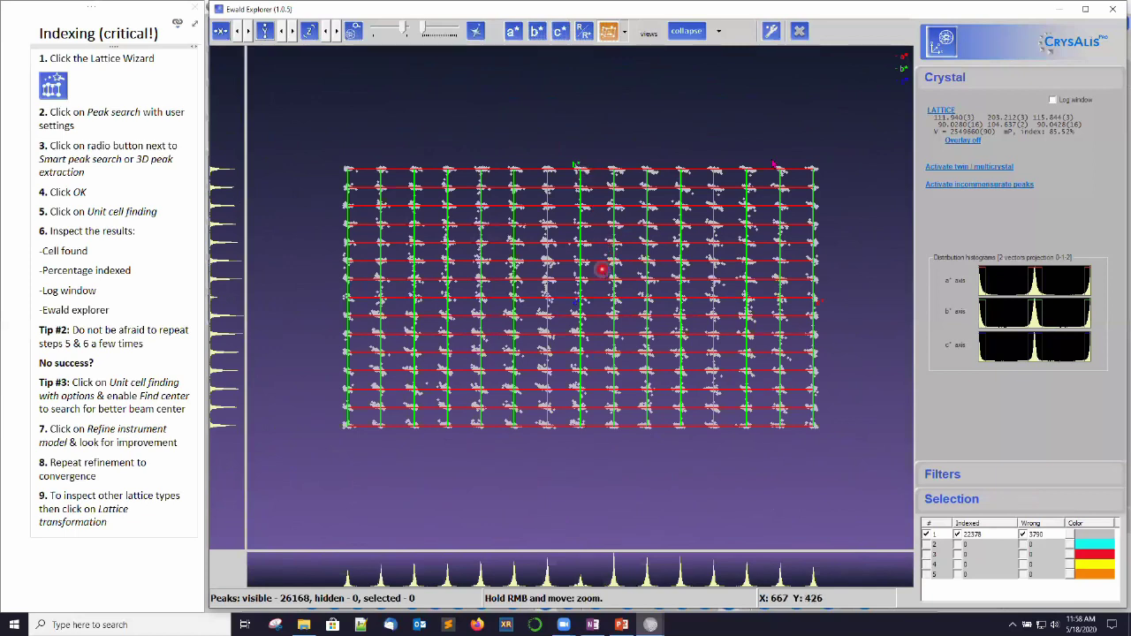
left_click(799, 32)
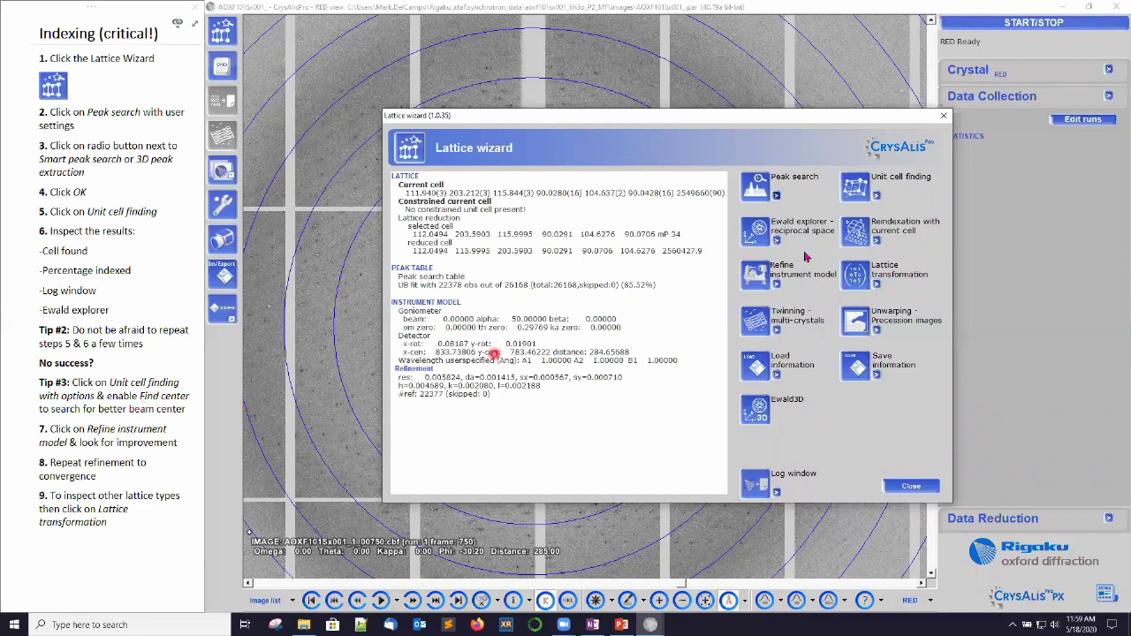
View the unit cell finding options, including Find center, without running a new search.
left_click(879, 196)
left_click(901, 198)
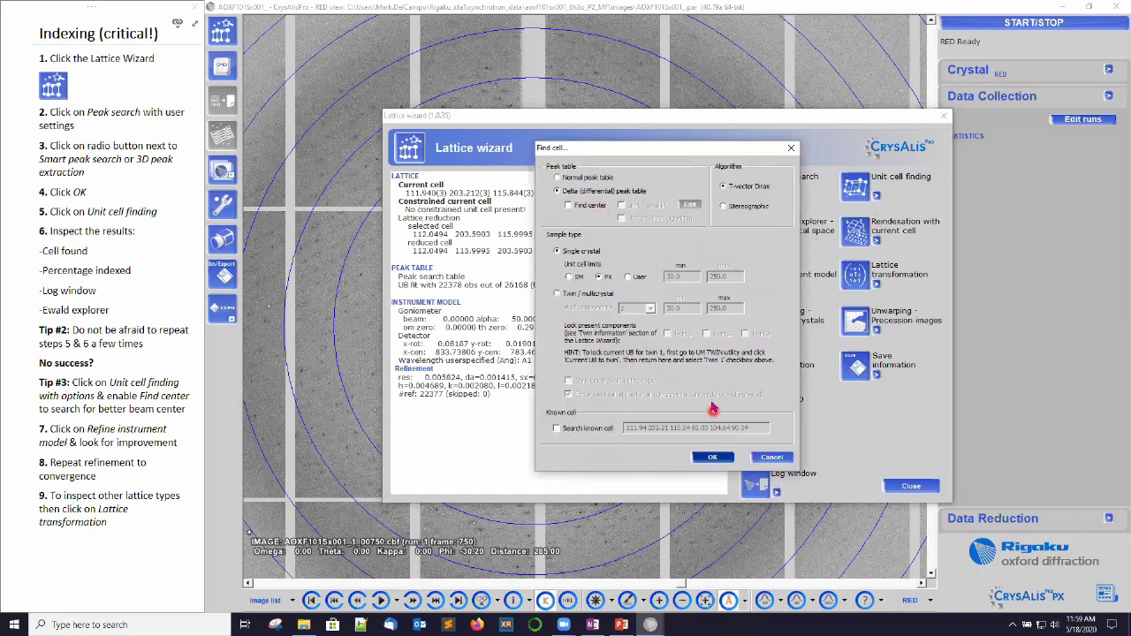
left_click(774, 458)
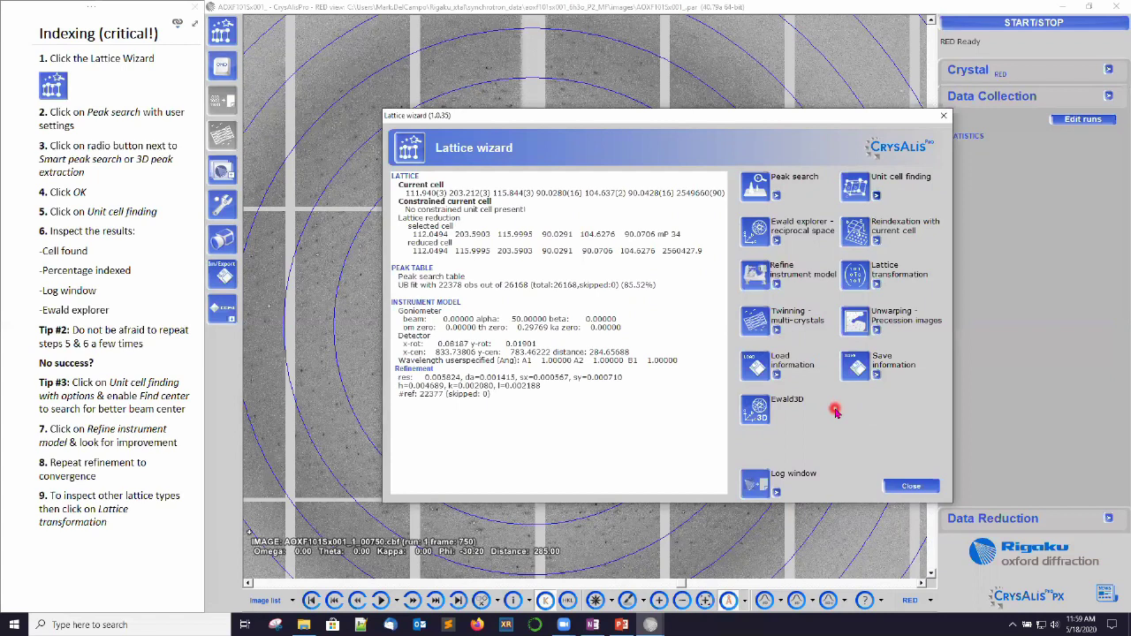
Refine the instrument model with automatic parameter selection off and w3, b2, o0, k0 and be also enabled.
left_click(776, 284)
left_click(777, 283)
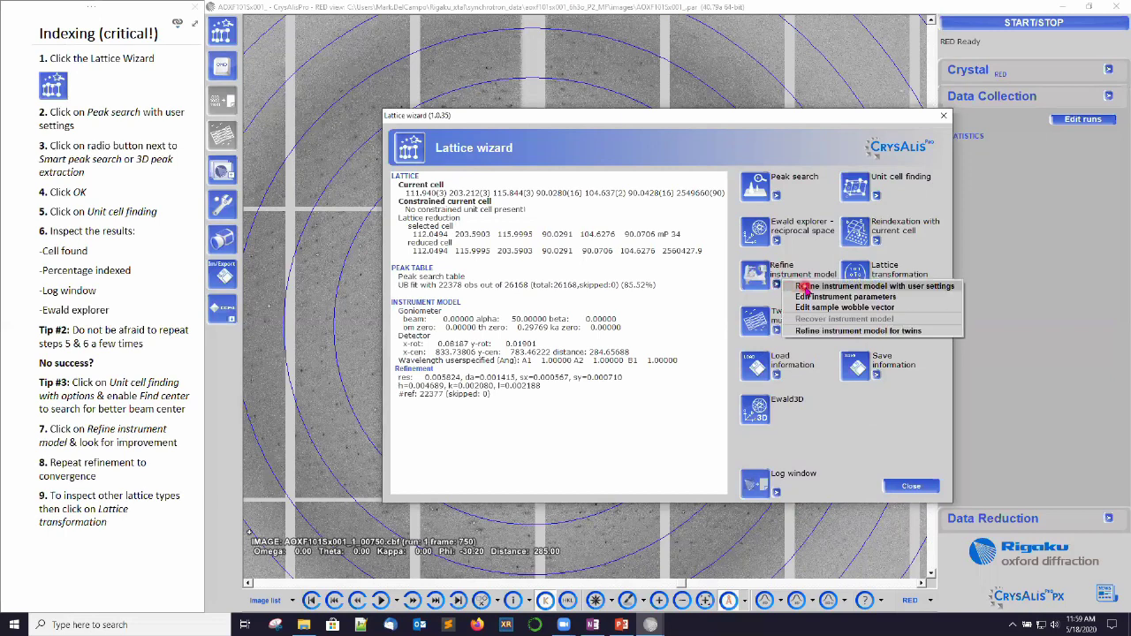
left_click(804, 287)
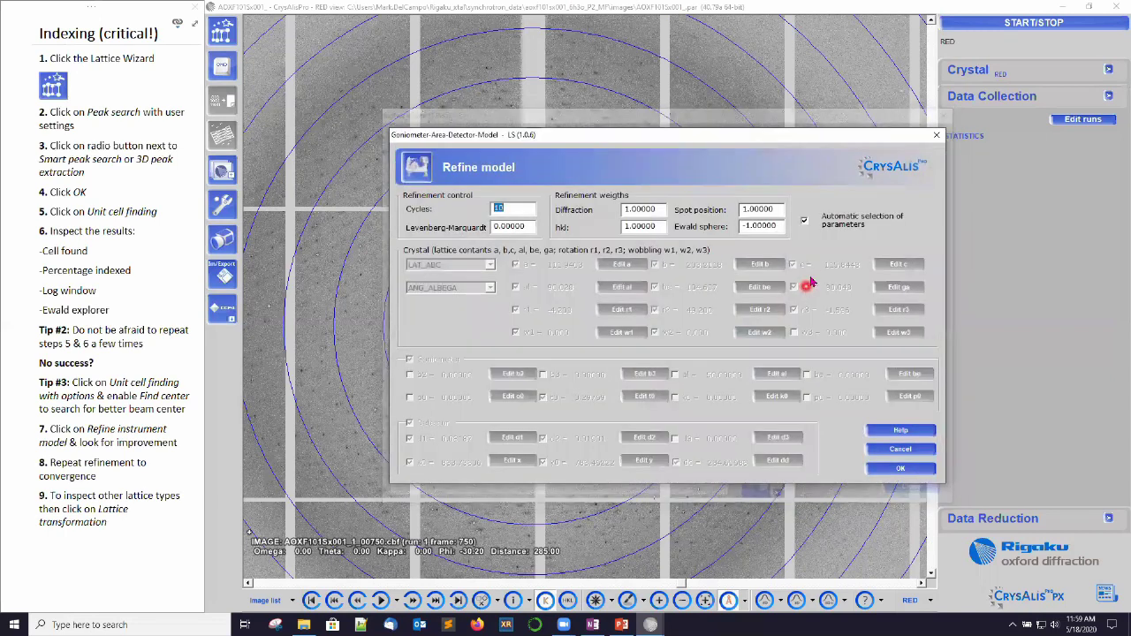
left_click(804, 221)
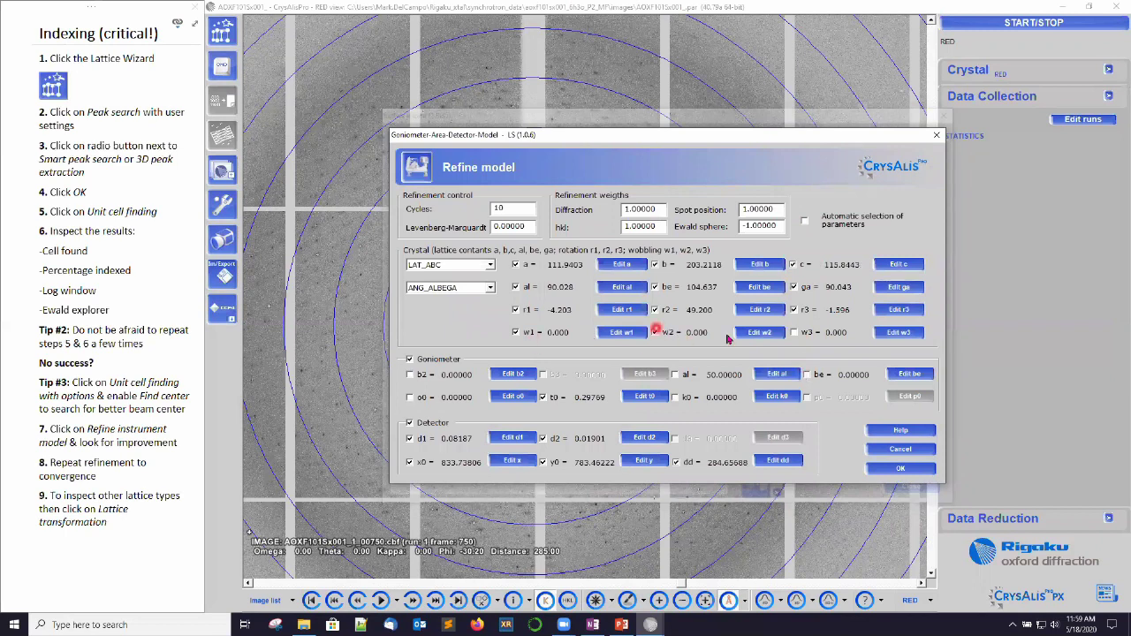
left_click(796, 333)
left_click(815, 341)
left_click(410, 374)
left_click(411, 397)
left_click(689, 397)
left_click(814, 375)
left_click(901, 469)
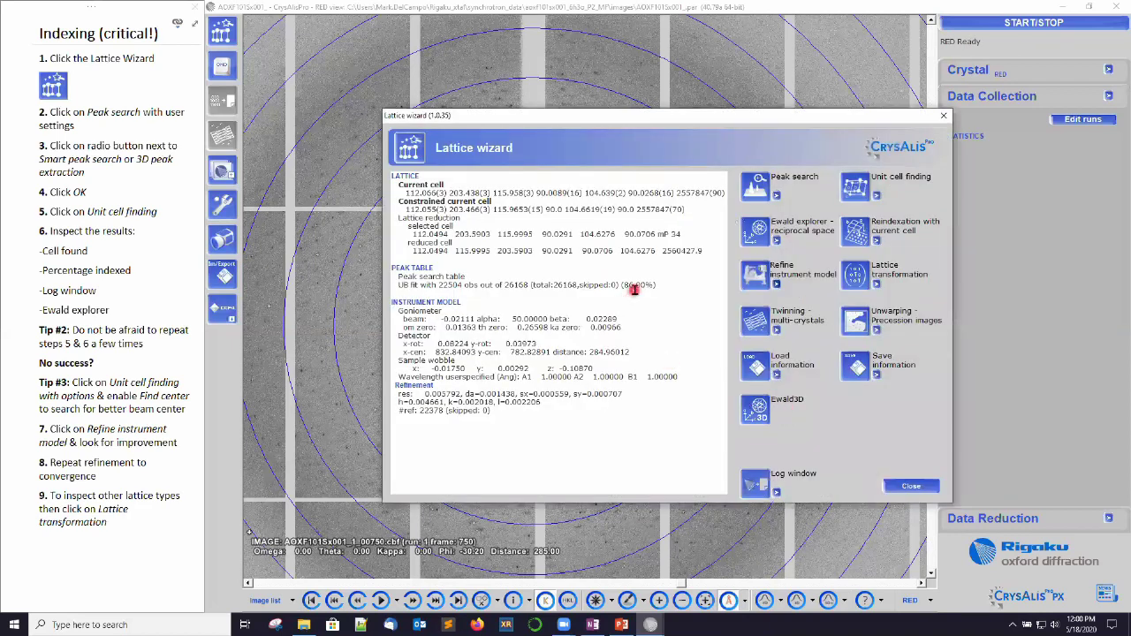
Repeat the instrument model refinement with the same user settings three more times towards convergence.
left_click(781, 287)
left_click(777, 285)
left_click(808, 288)
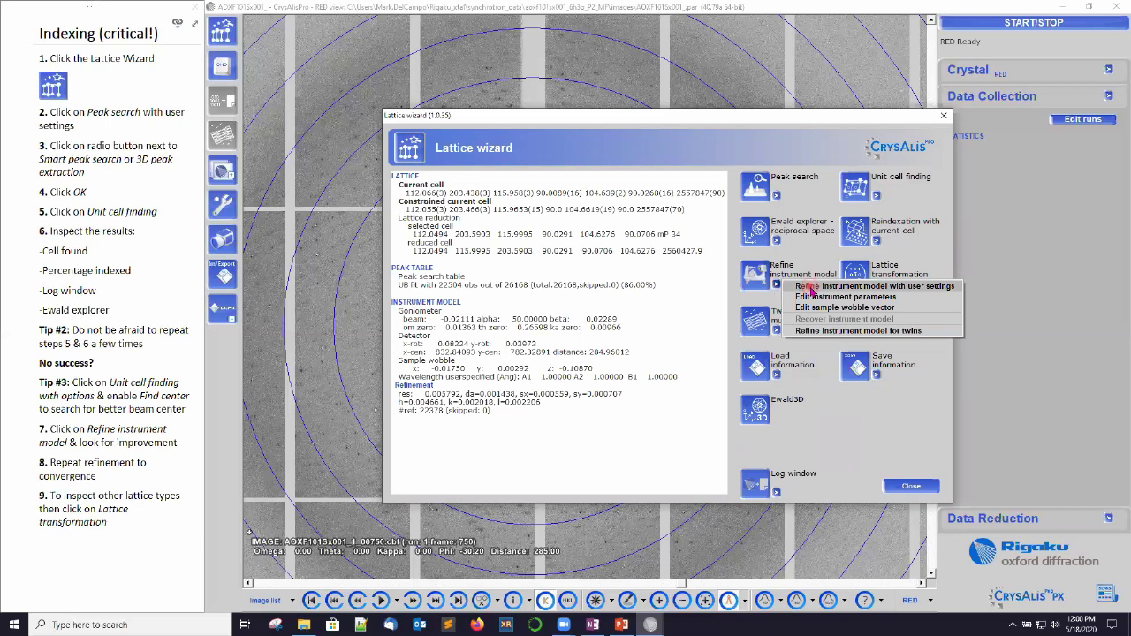
left_click(906, 468)
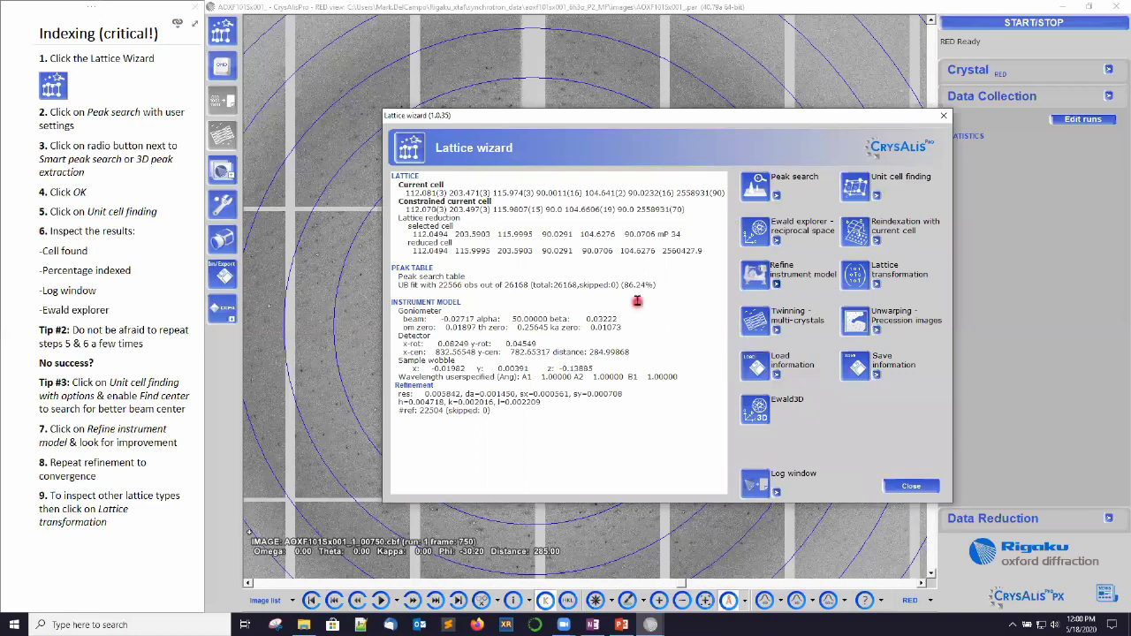
left_click(778, 287)
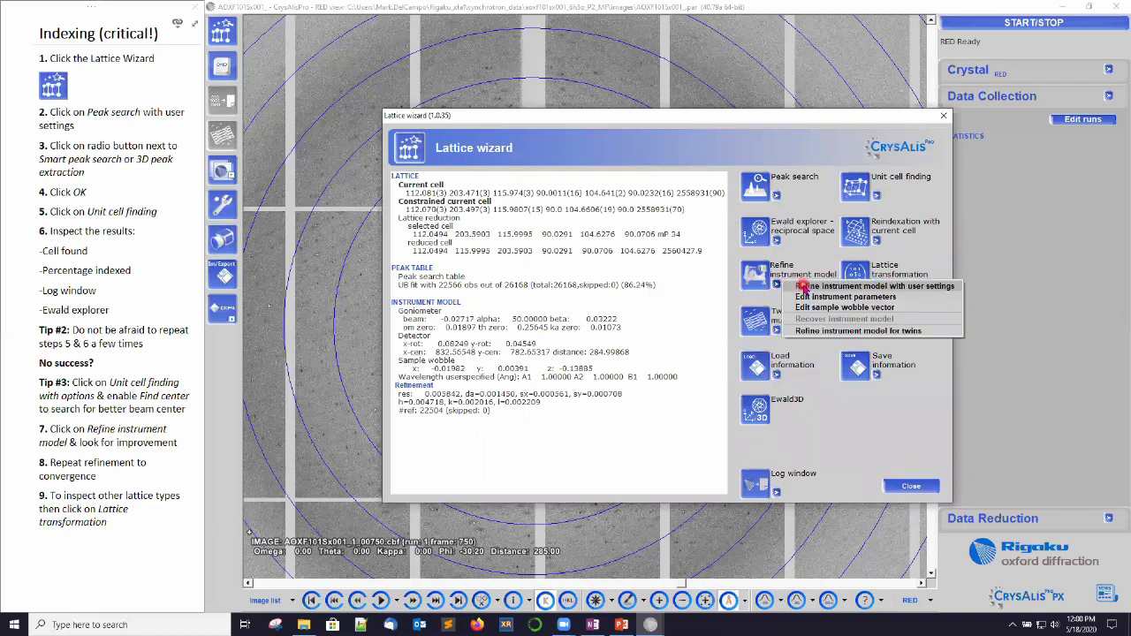
left_click(818, 287)
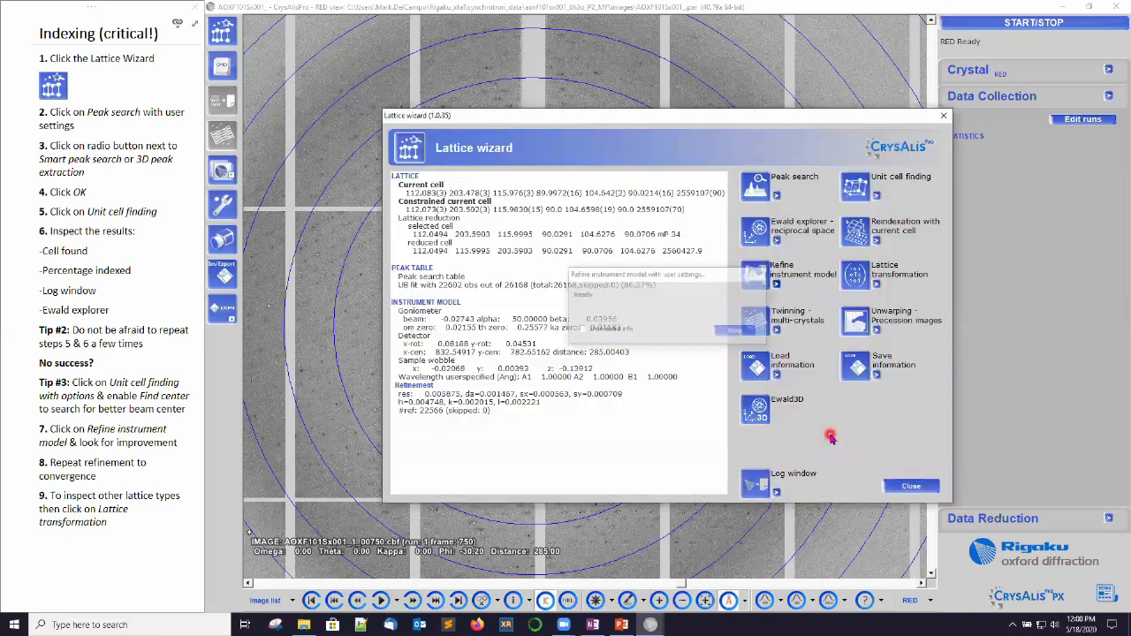
left_click(778, 287)
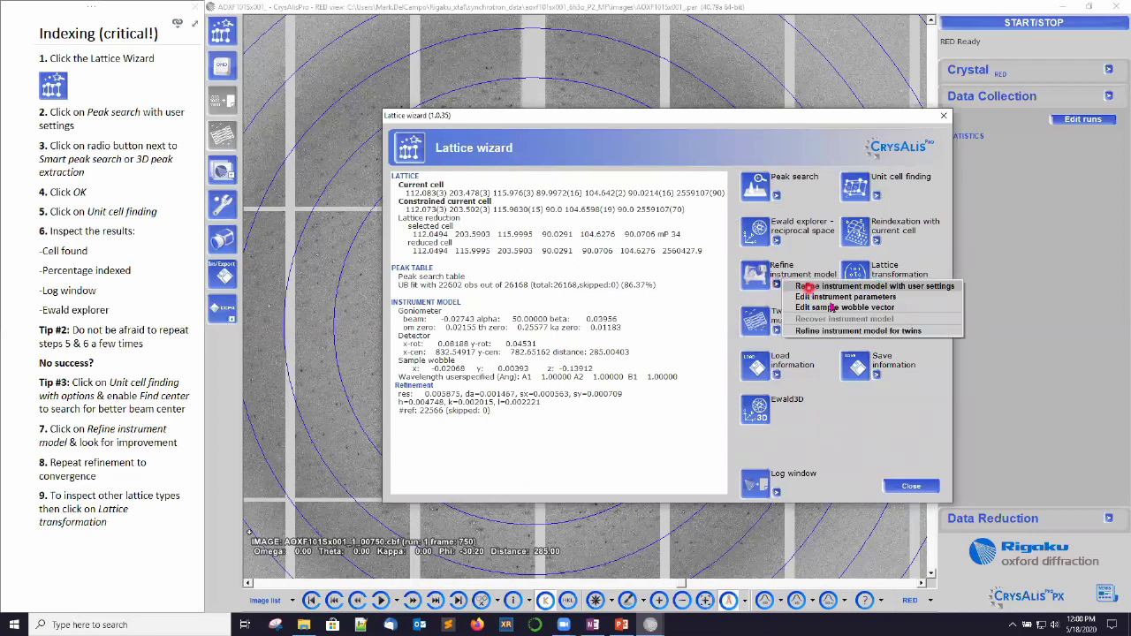
left_click(818, 288)
left_click(901, 469)
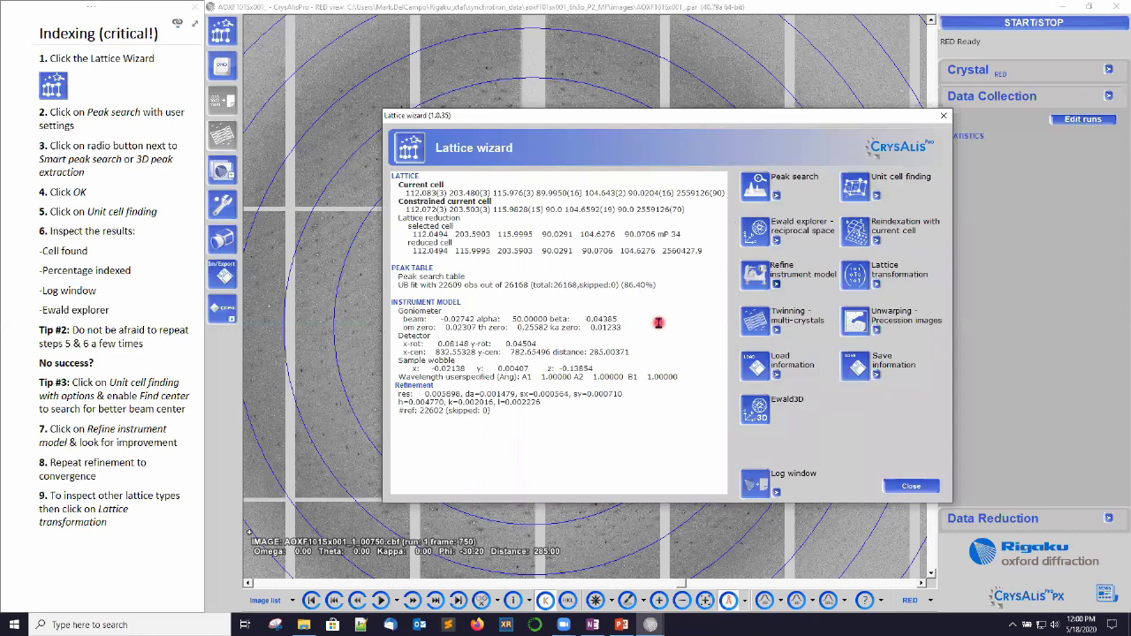
Inspect the fit of the refined lattice along the a* and b* axes in Ewald Explorer, then close it.
left_click(762, 240)
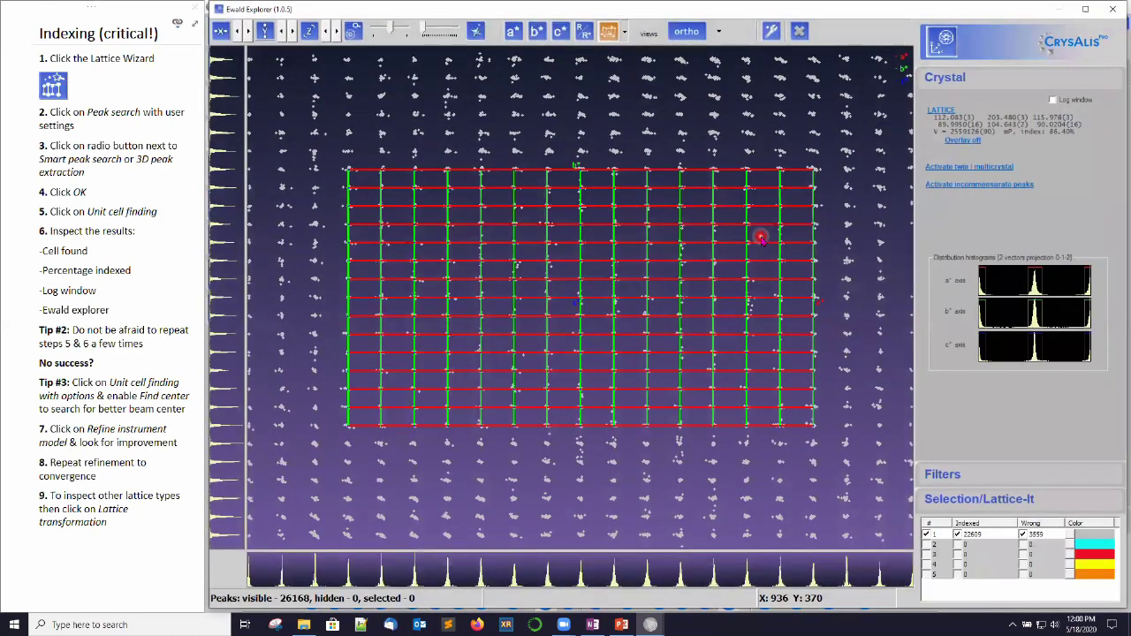
left_click_drag(599, 256, 518, 27)
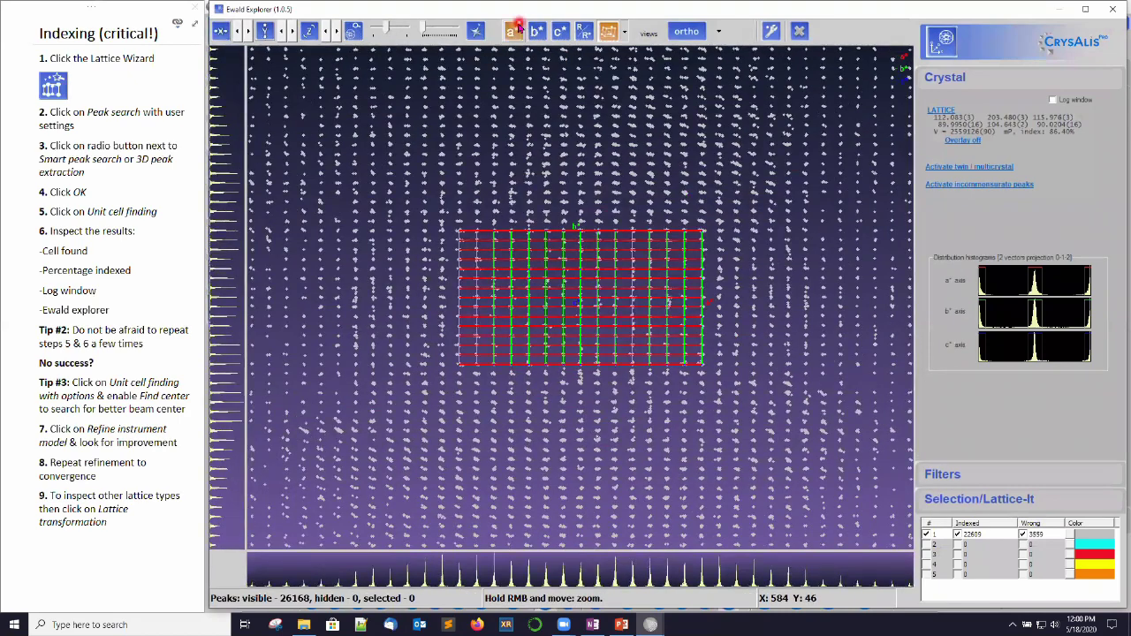
left_click(516, 28)
left_click(536, 31)
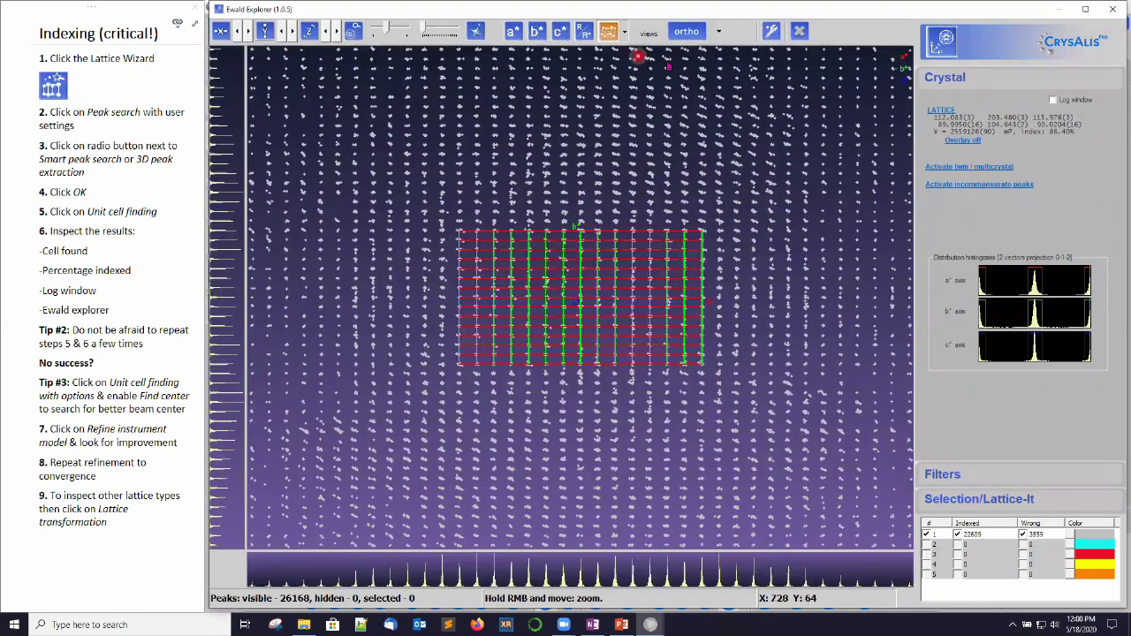
left_click(799, 31)
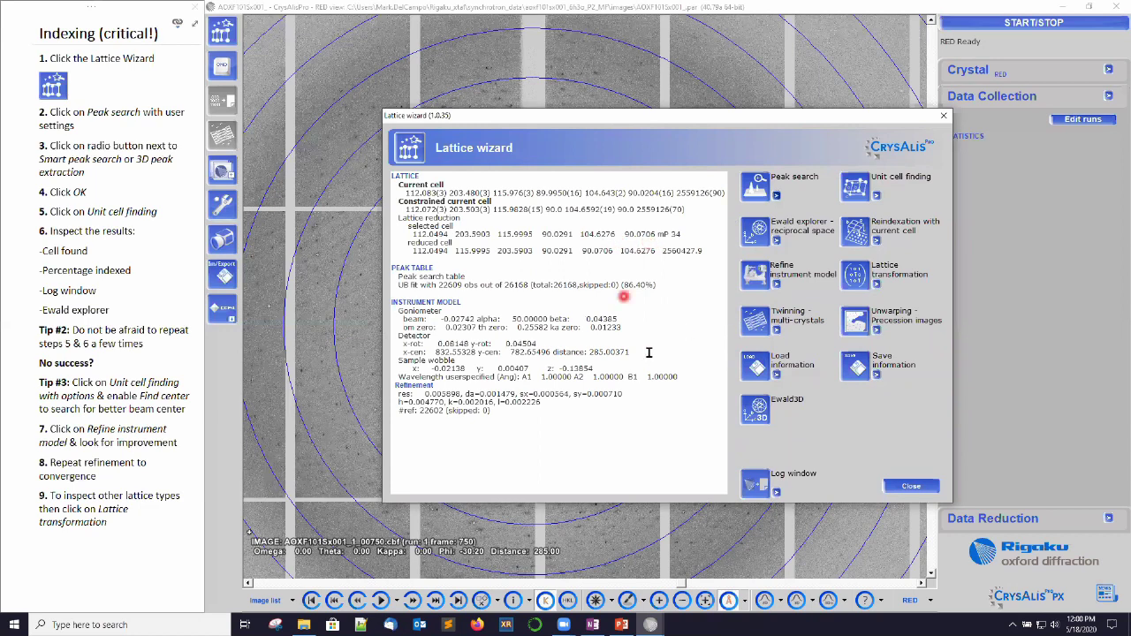
Review the likely Niggli cases for the current cell with Lattice transformation and accept the lattice as is.
left_click(859, 278)
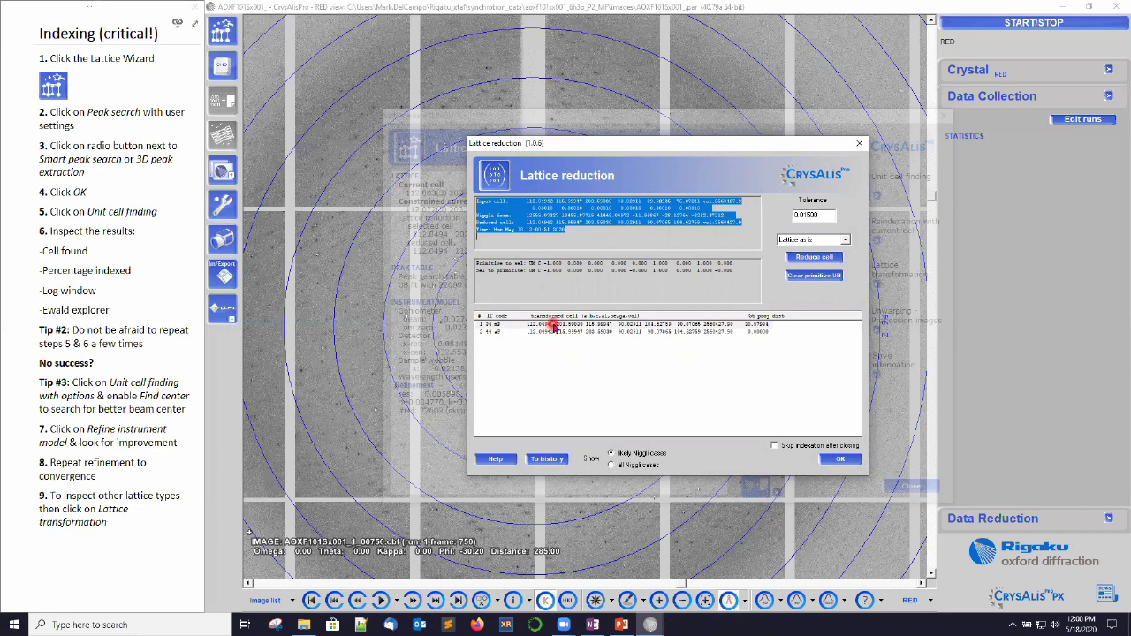
left_click(842, 461)
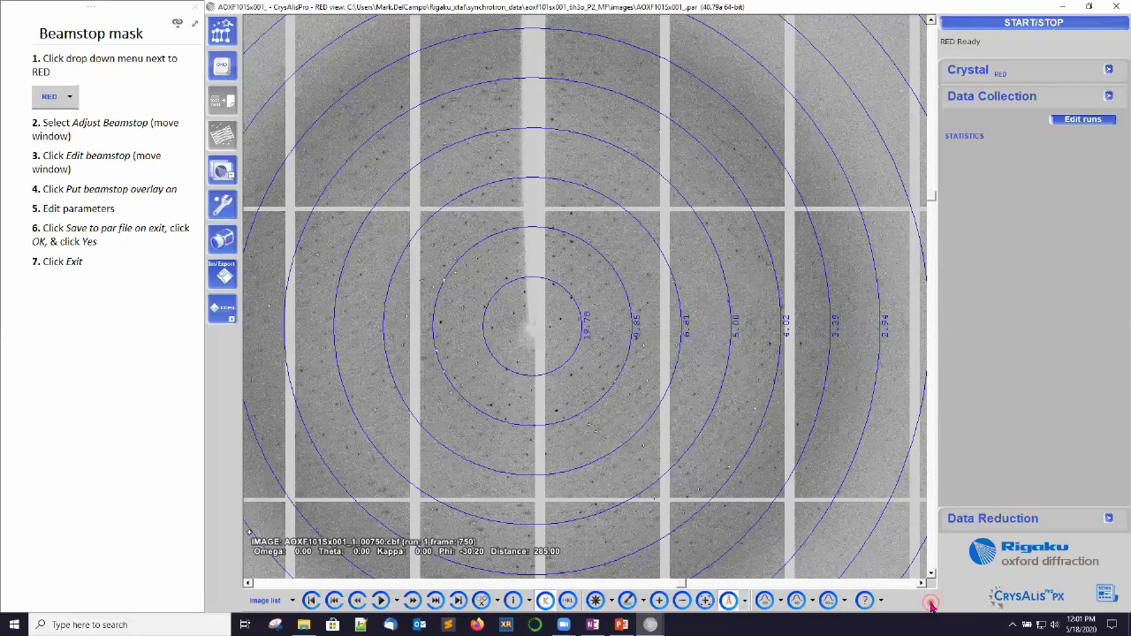
Open the beamstop settings clear of the diffraction image and turn the beamstop overlay on.
left_click(931, 601)
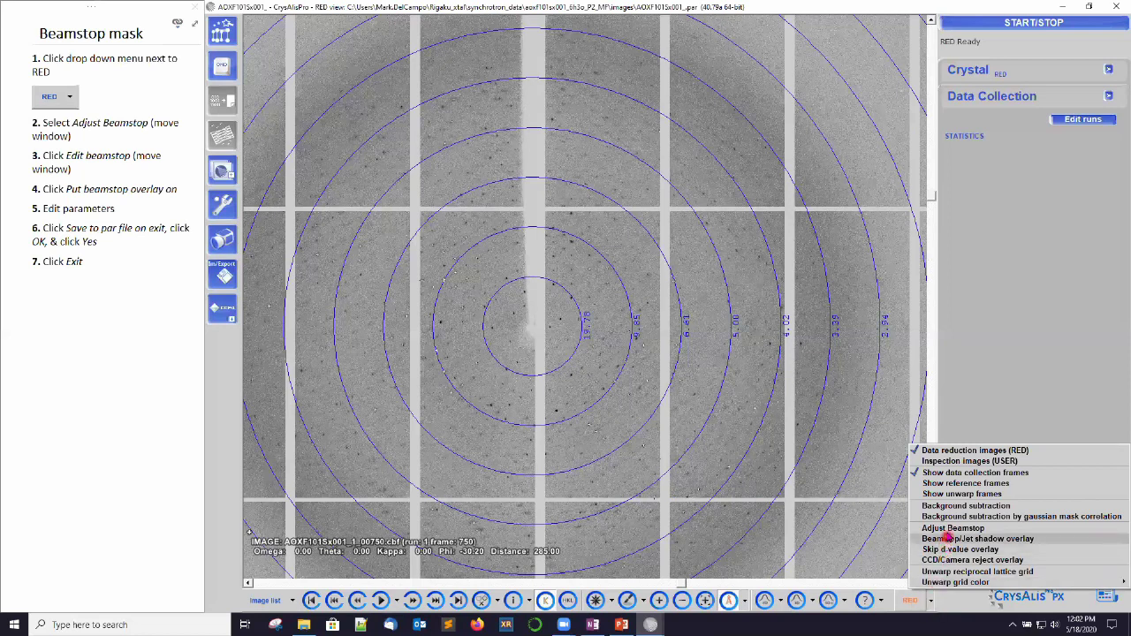
left_click(949, 529)
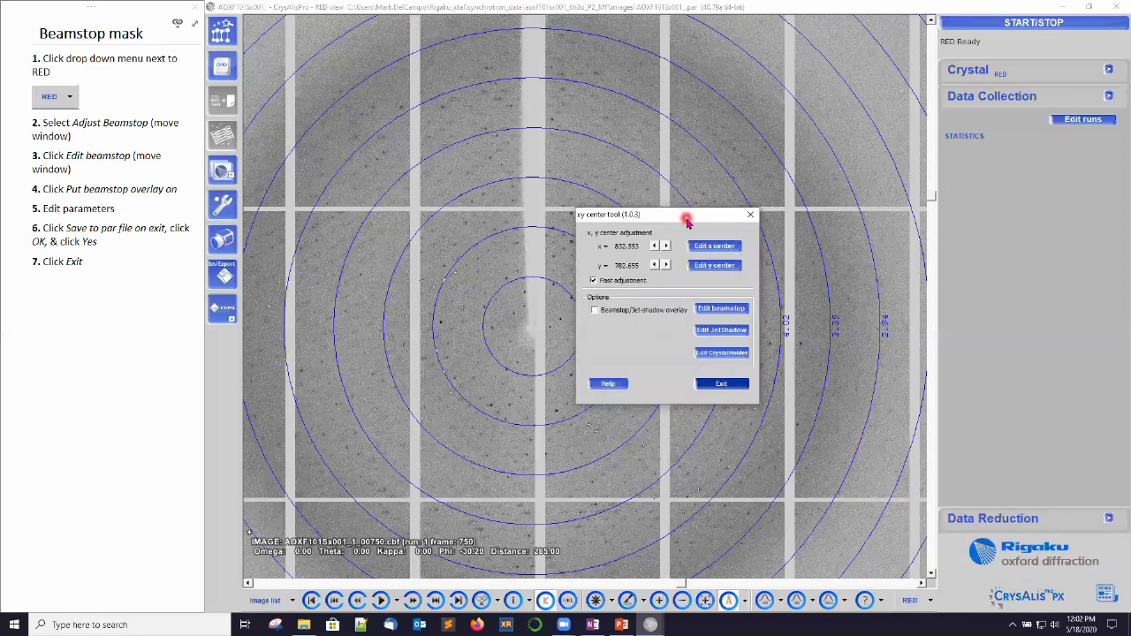
left_click_drag(685, 221, 960, 244)
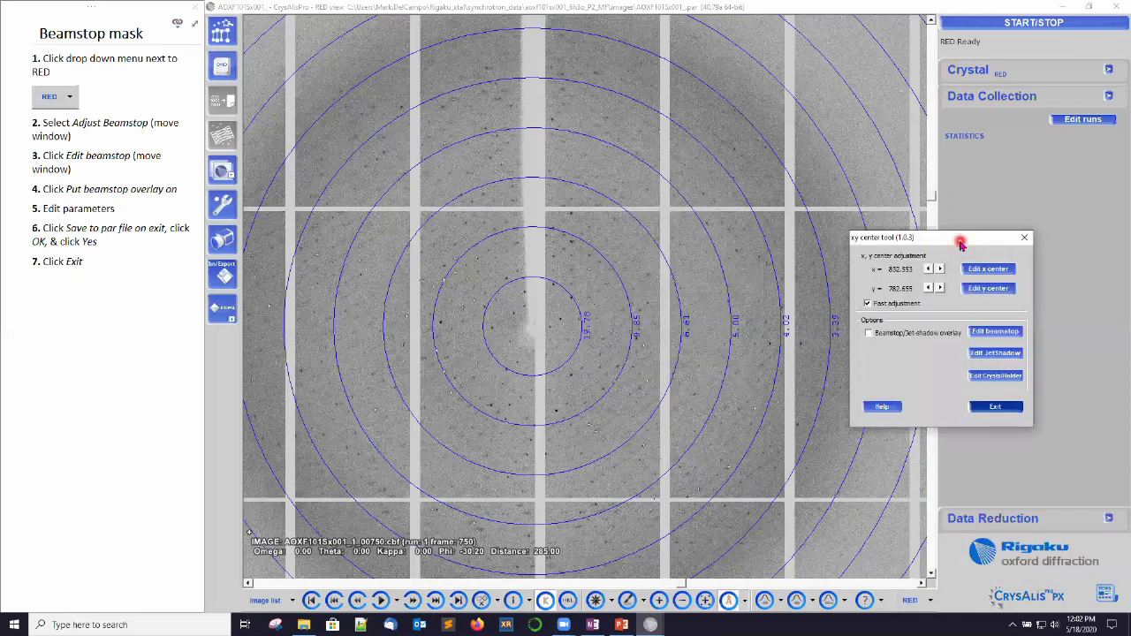
left_click(986, 334)
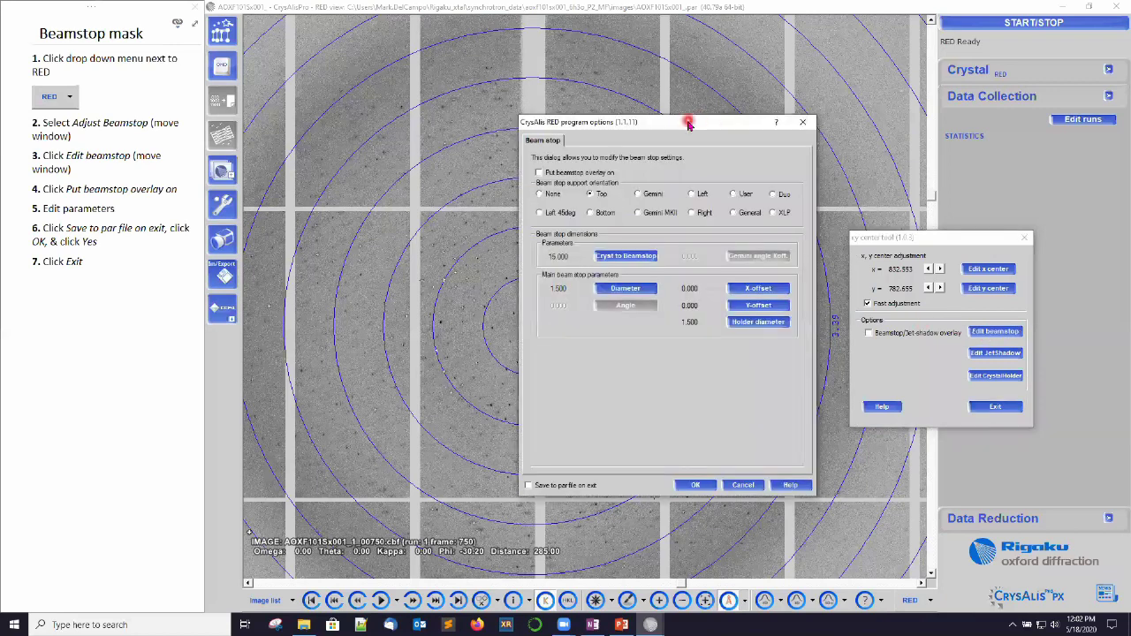
left_click_drag(687, 122, 907, 112)
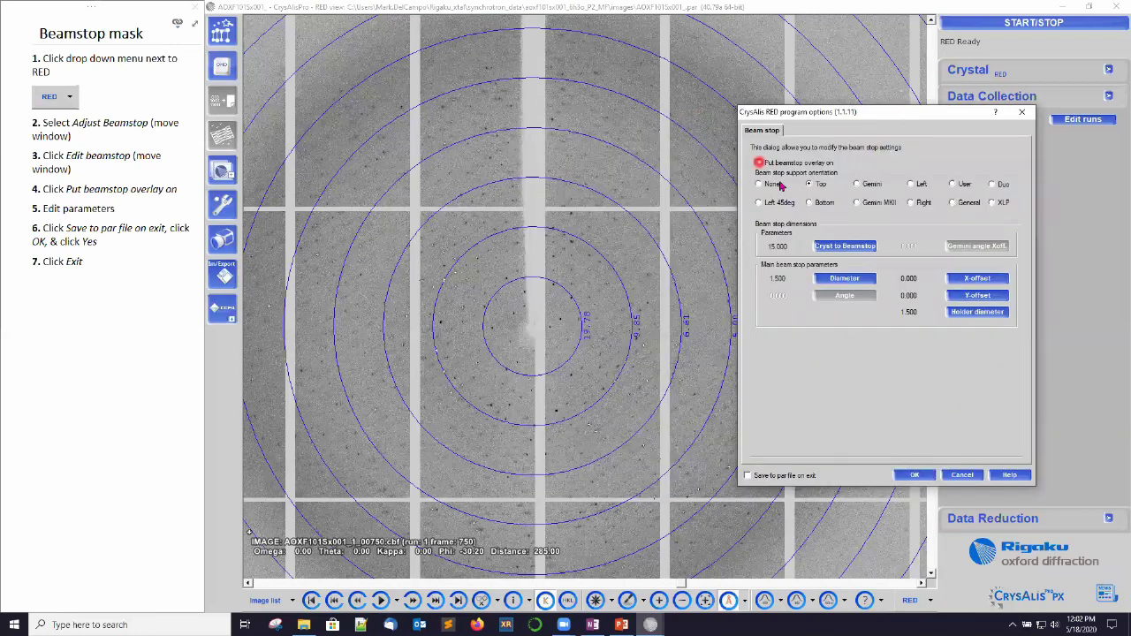
left_click(758, 163)
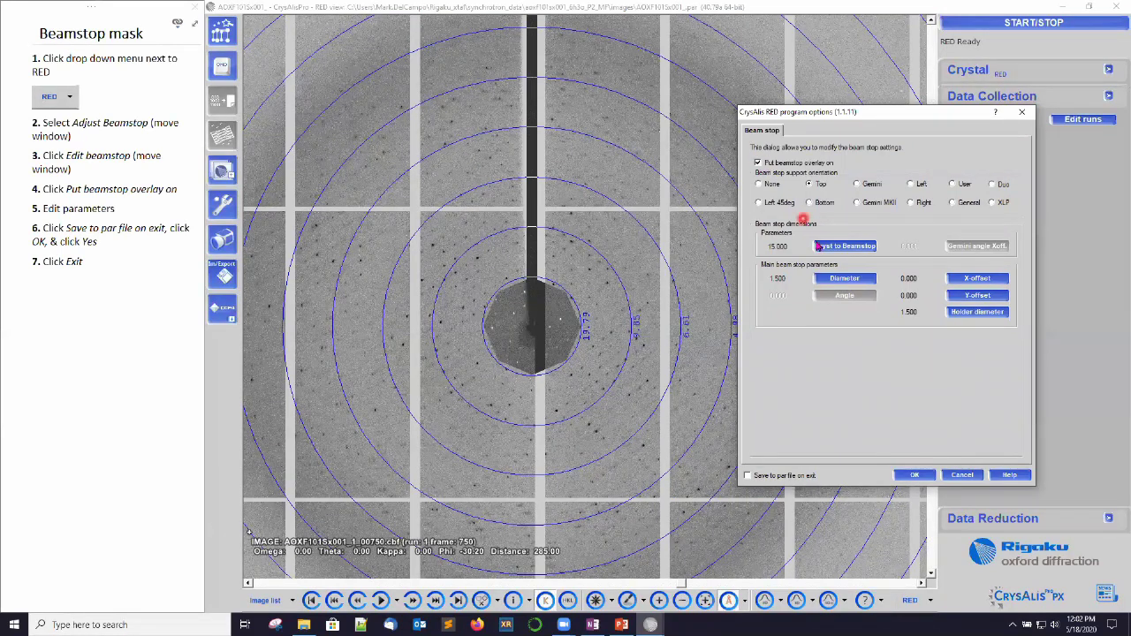
Shrink the beamstop mask's diameter first to 0.6 mm and finally to 0.2 mm.
left_click(846, 280)
left_click(846, 280)
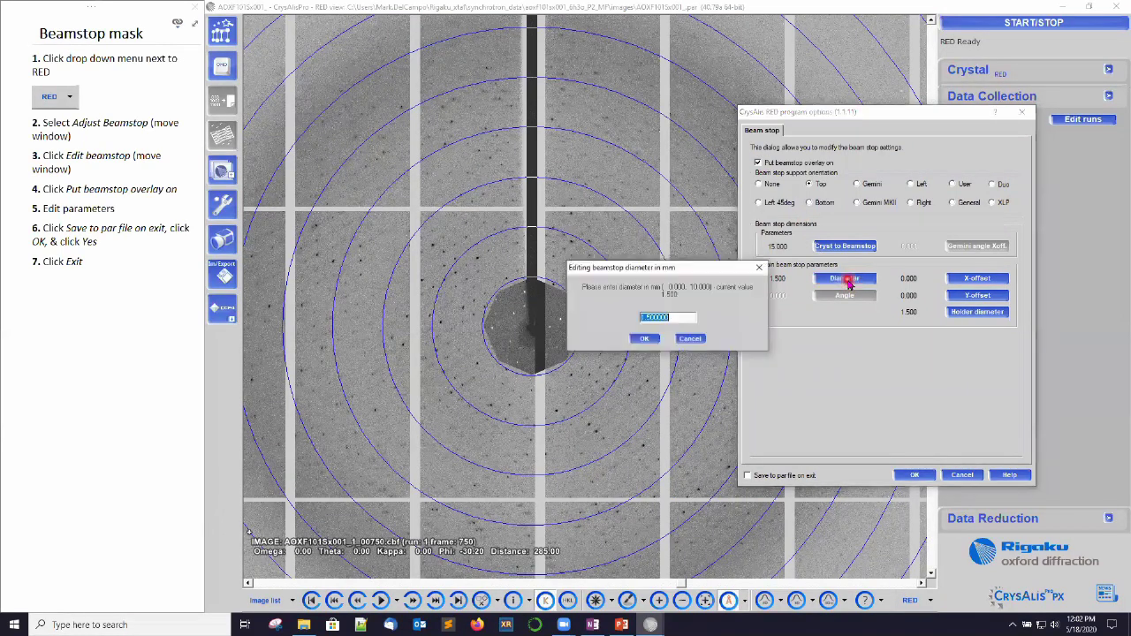
type("0.6")
left_click(644, 338)
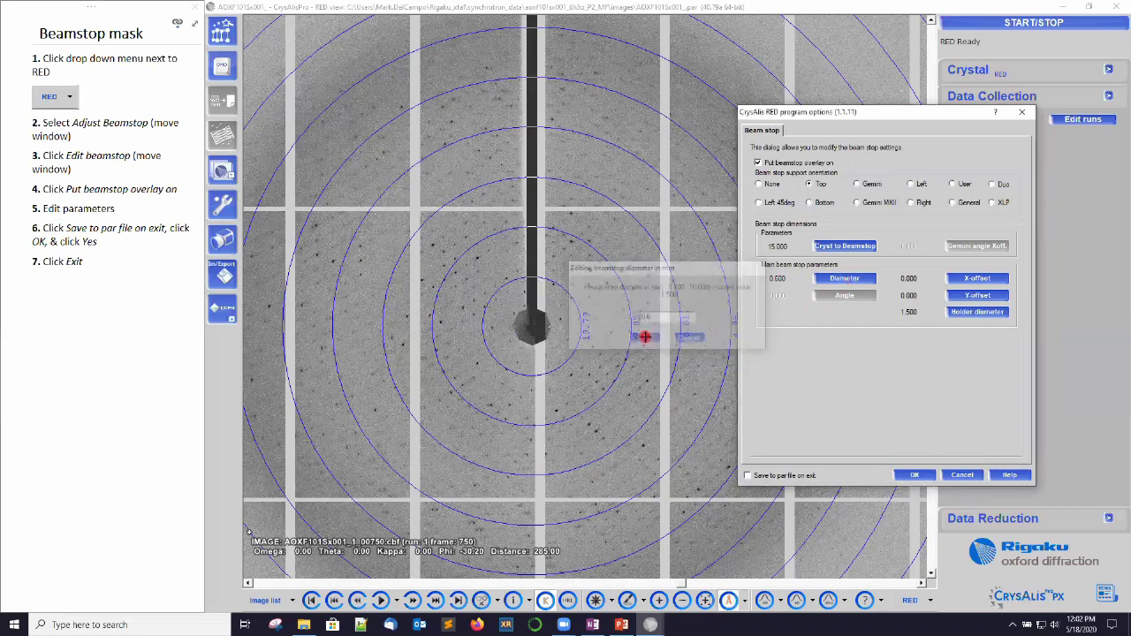
left_click(840, 282)
type("0.2")
key("Return")
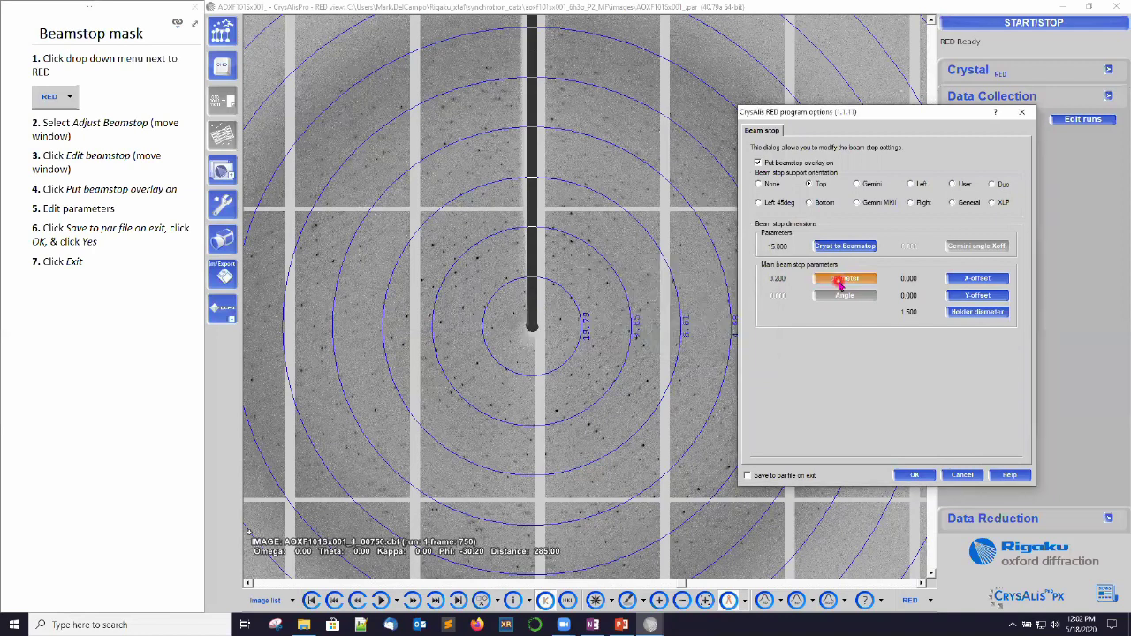
Keep the beamstop's x offset at 0 and set its y offset to -5 pixels after trying -10.
left_click(976, 281)
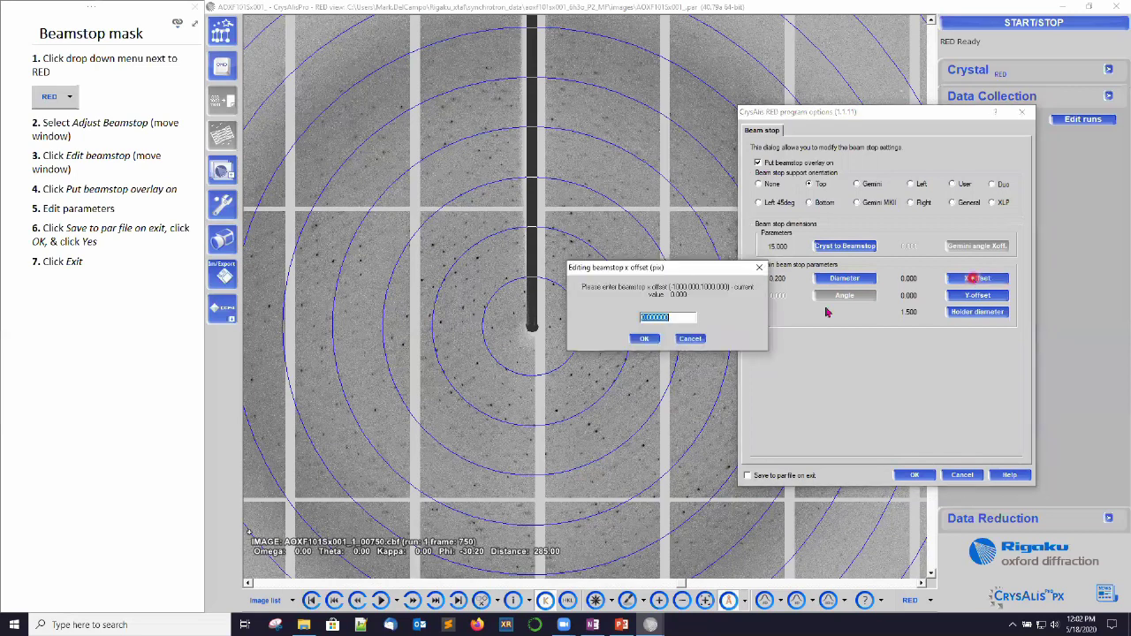
left_click(648, 339)
left_click(1002, 301)
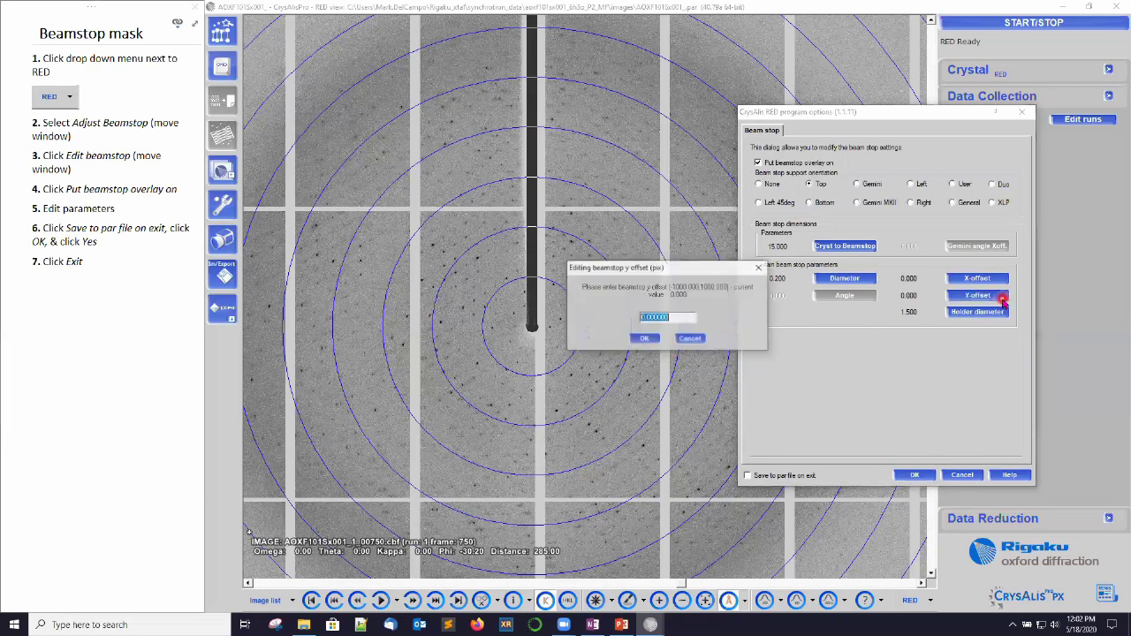
key("BackSpace")
key("Return")
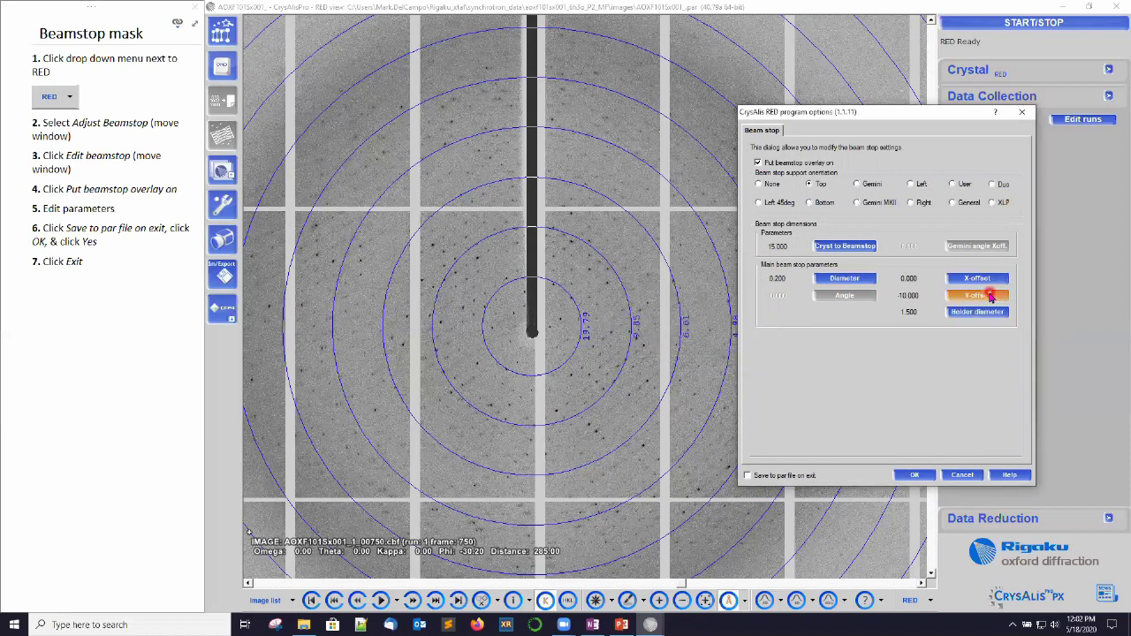
left_click(990, 296)
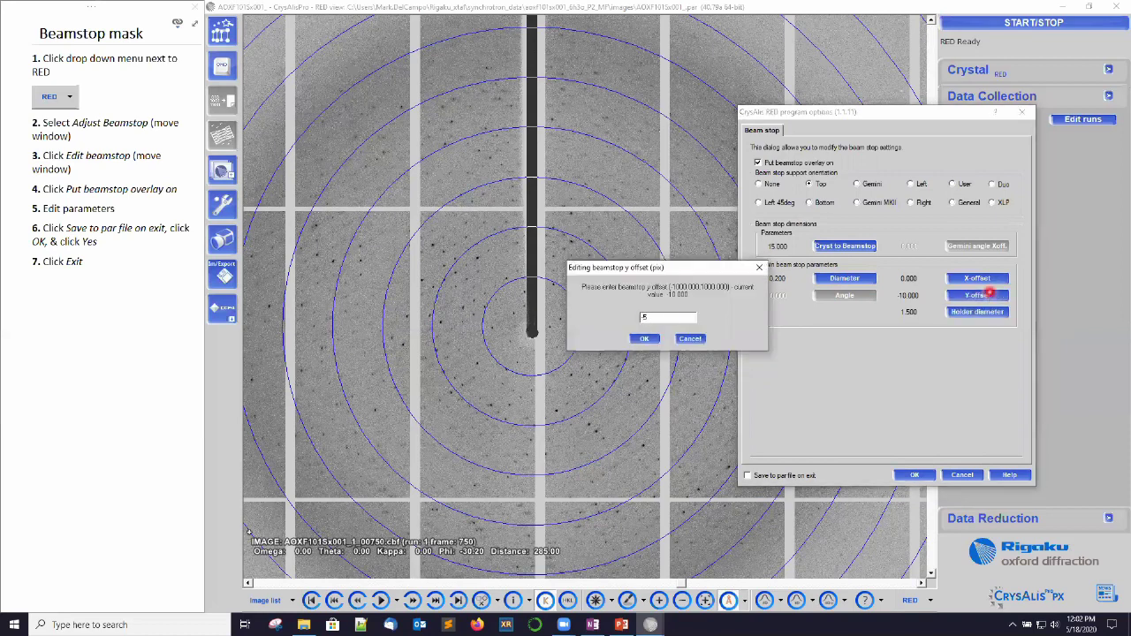
key("Return")
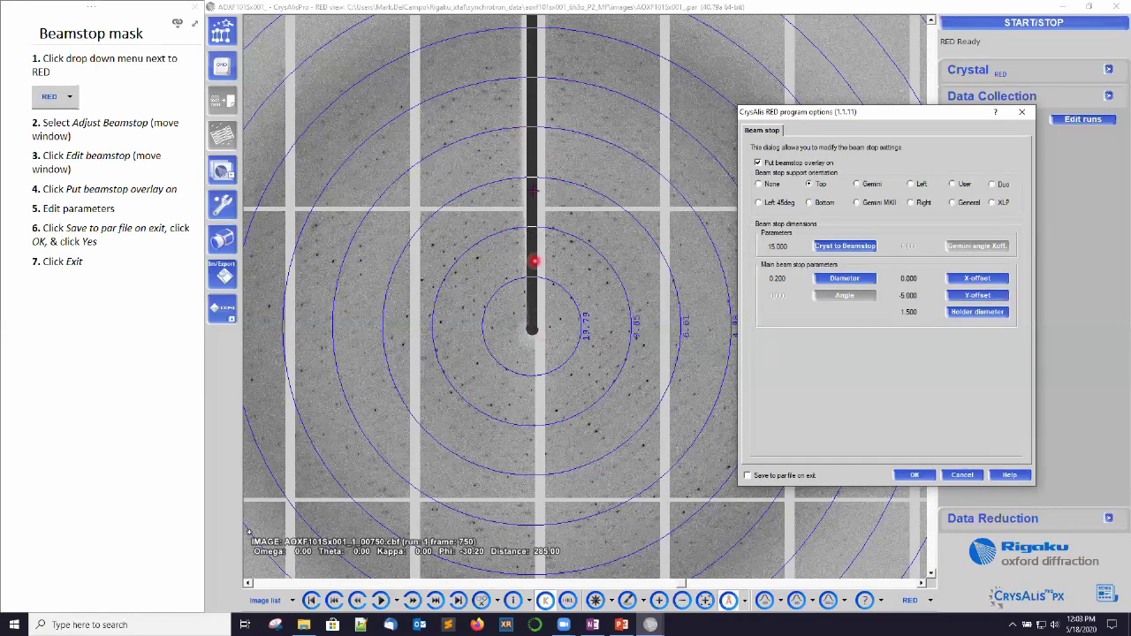
Switch the beamstop support orientation from Top to User and set its counter-clockwise angle to 1 degree.
left_click(809, 185)
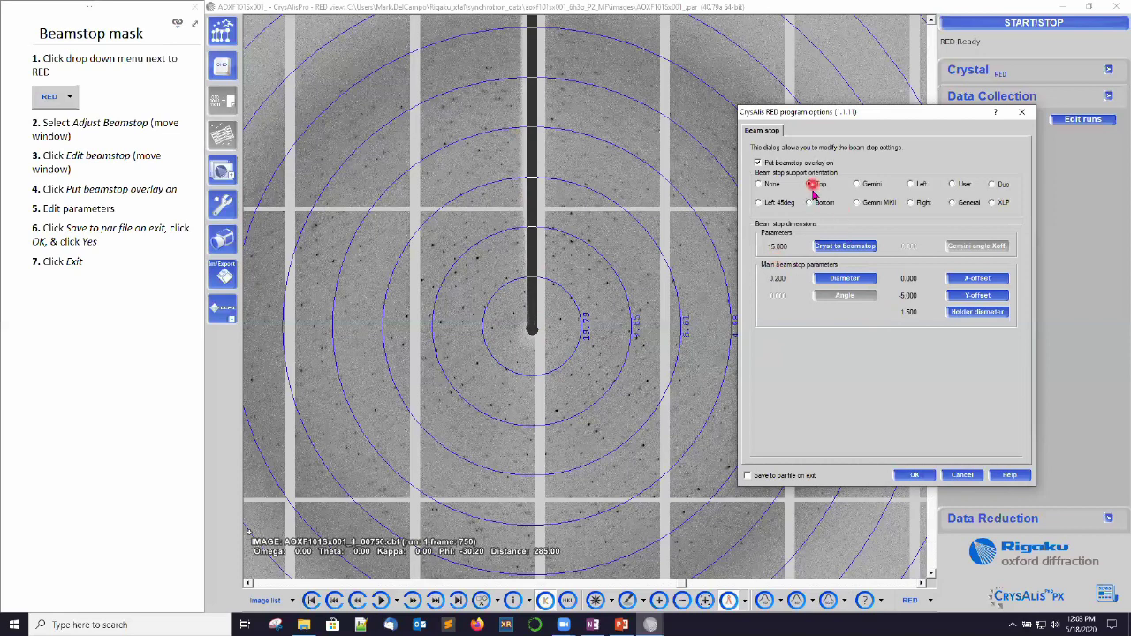
left_click(954, 185)
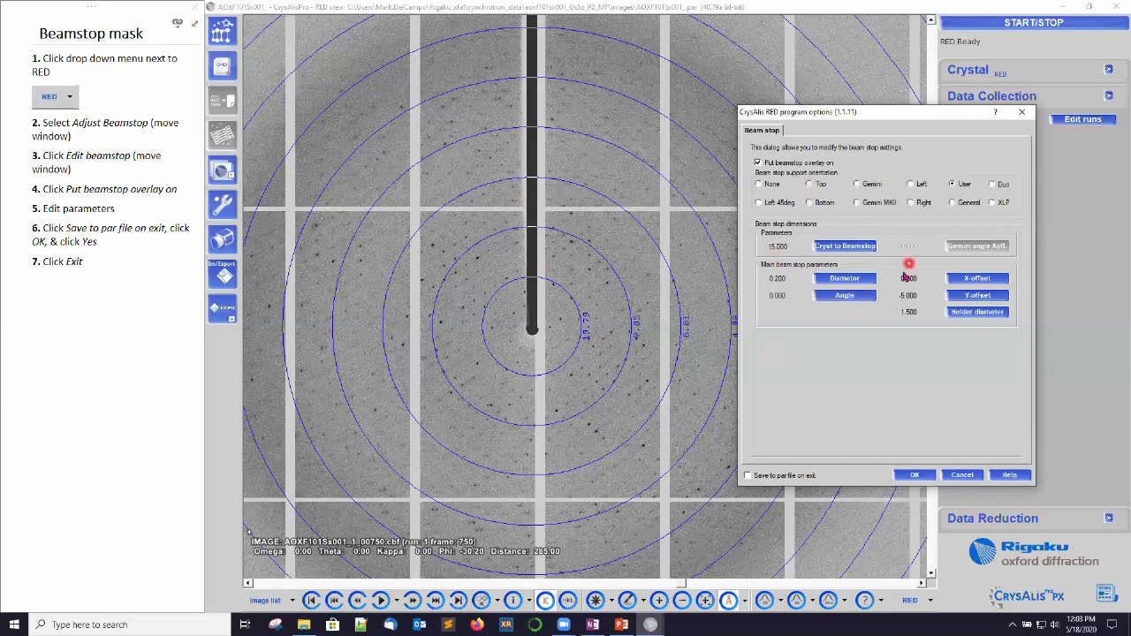
left_click(857, 299)
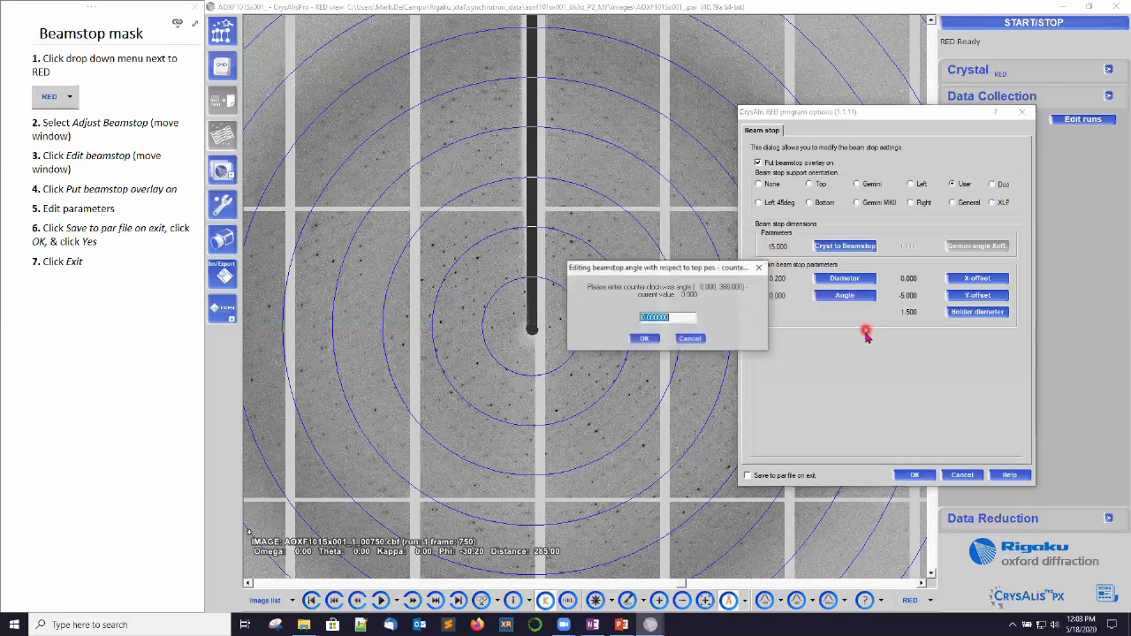
type("1")
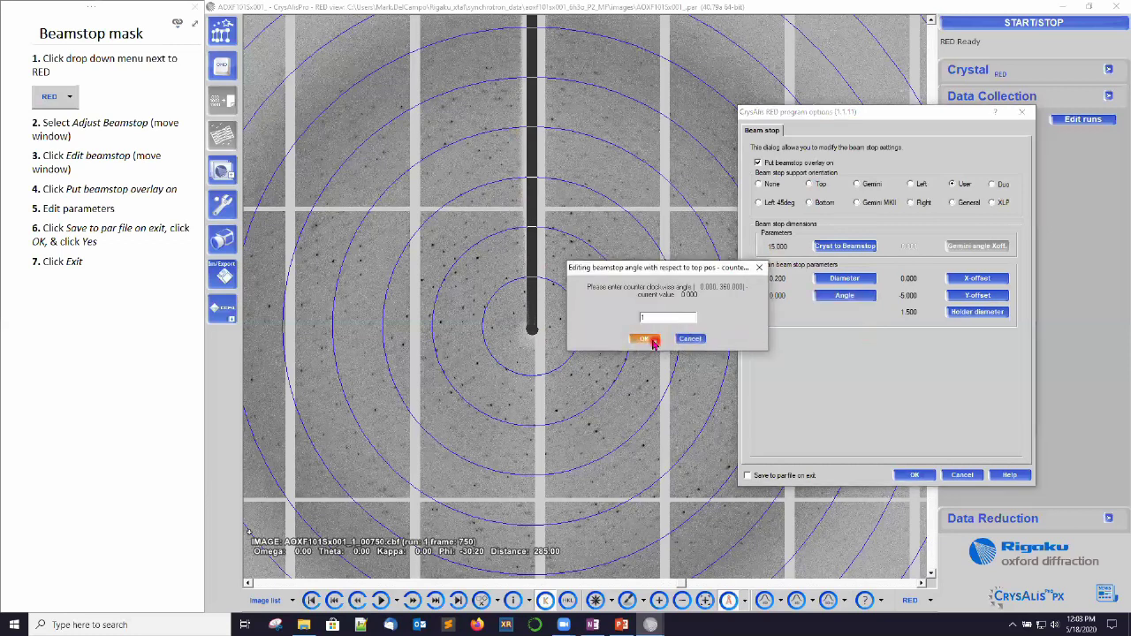
left_click(651, 340)
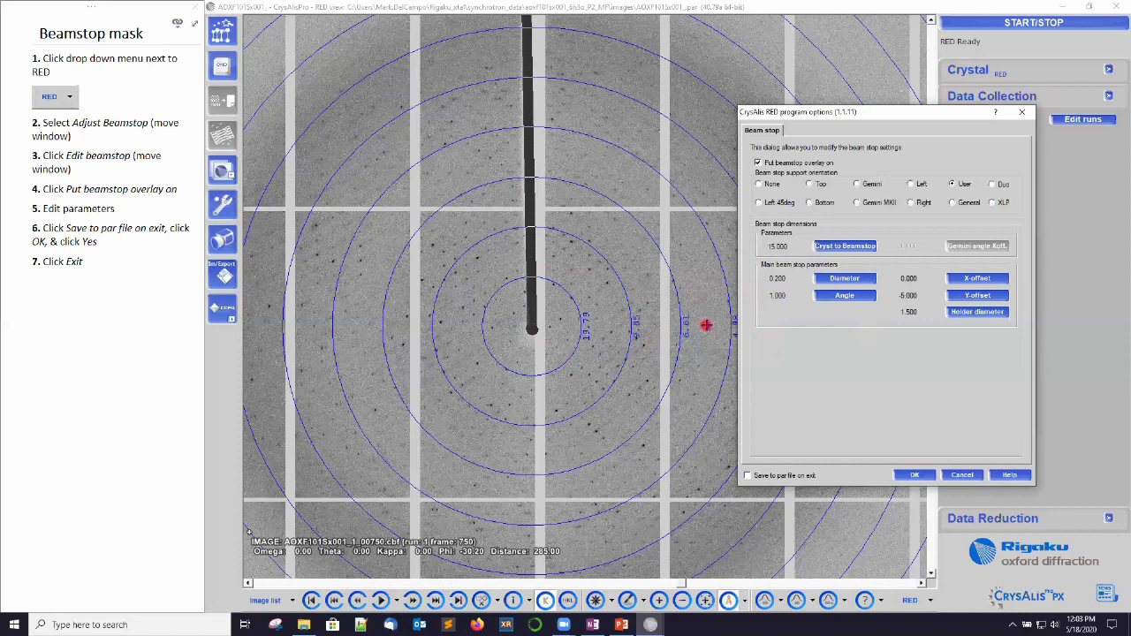
Set the beamstop holder diameter to 1.7 mm to cover the shadow of the support arm.
left_click(963, 317)
type("1.")
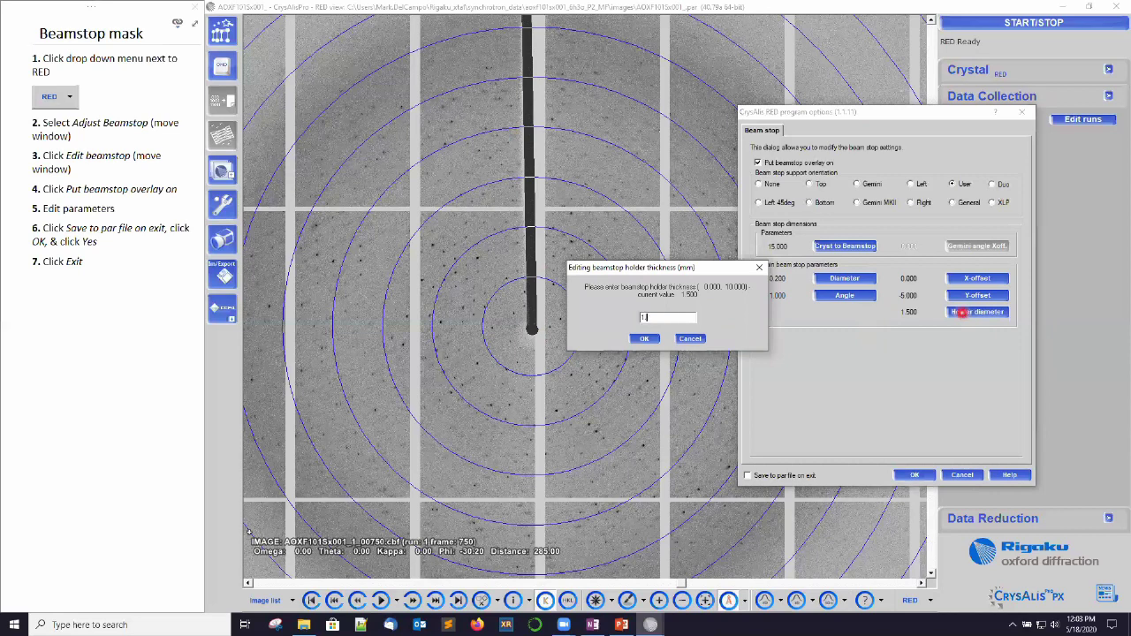
type("6")
key("Return")
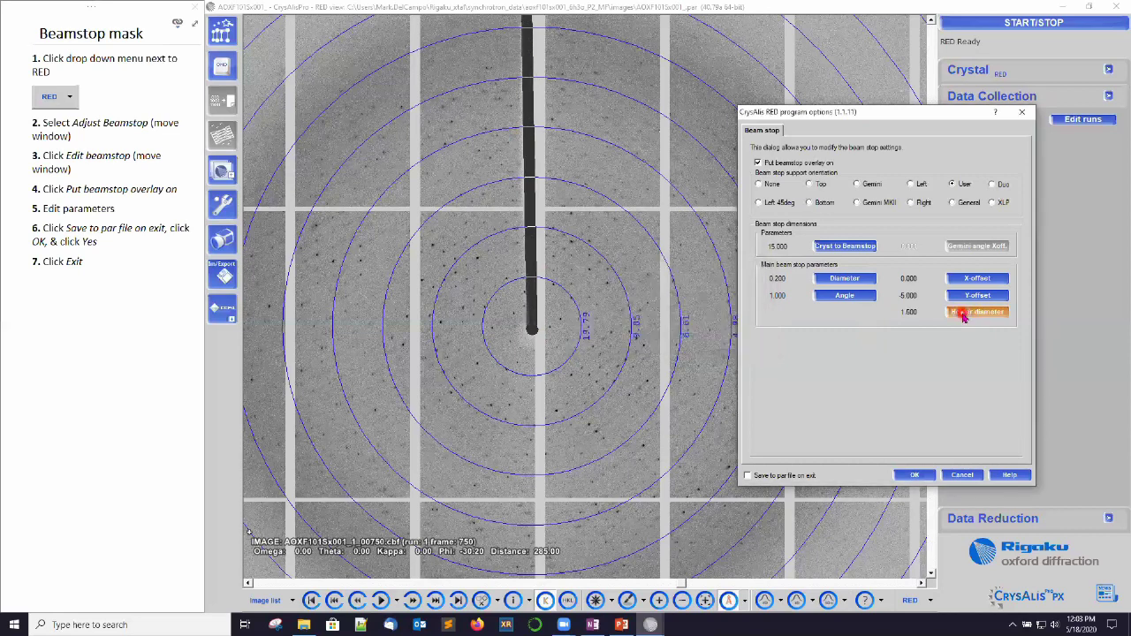
left_click(976, 317)
type("1.7")
key("Return")
Save the beamstop settings to the par file, agree to storing the new instrument model and exit the xy center tool.
left_click(747, 476)
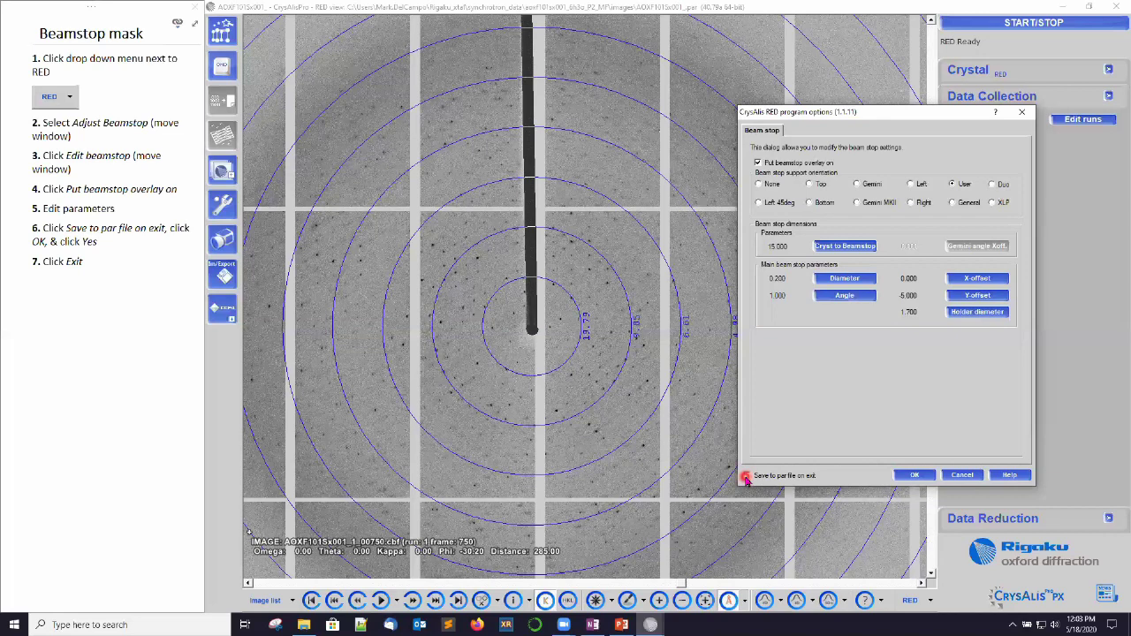
left_click(914, 477)
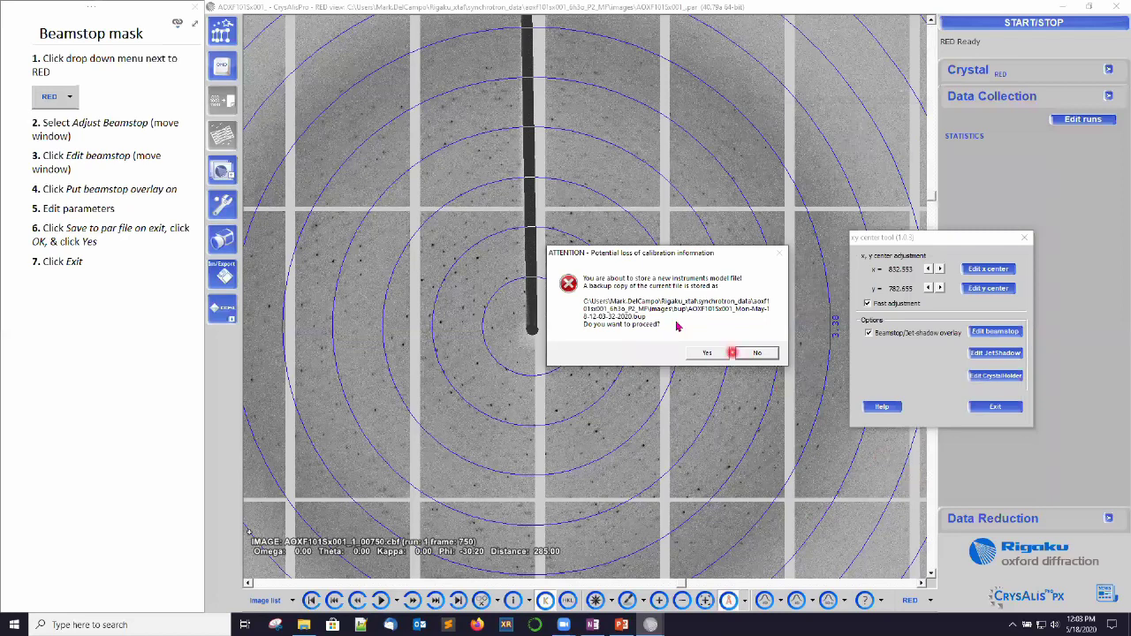
left_click(710, 355)
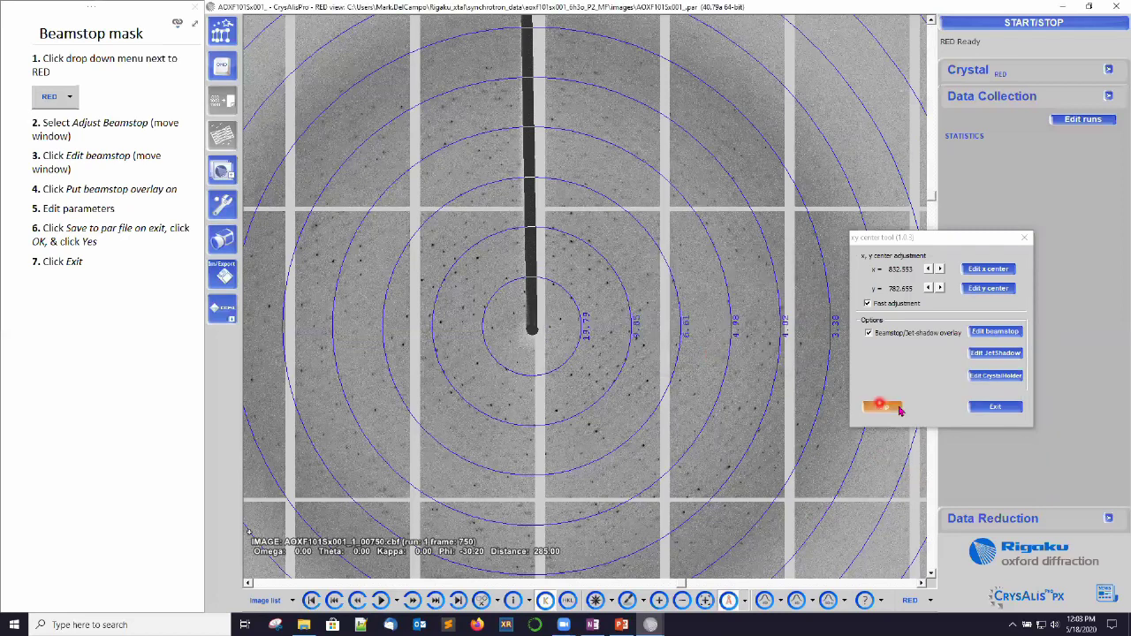
left_click(981, 408)
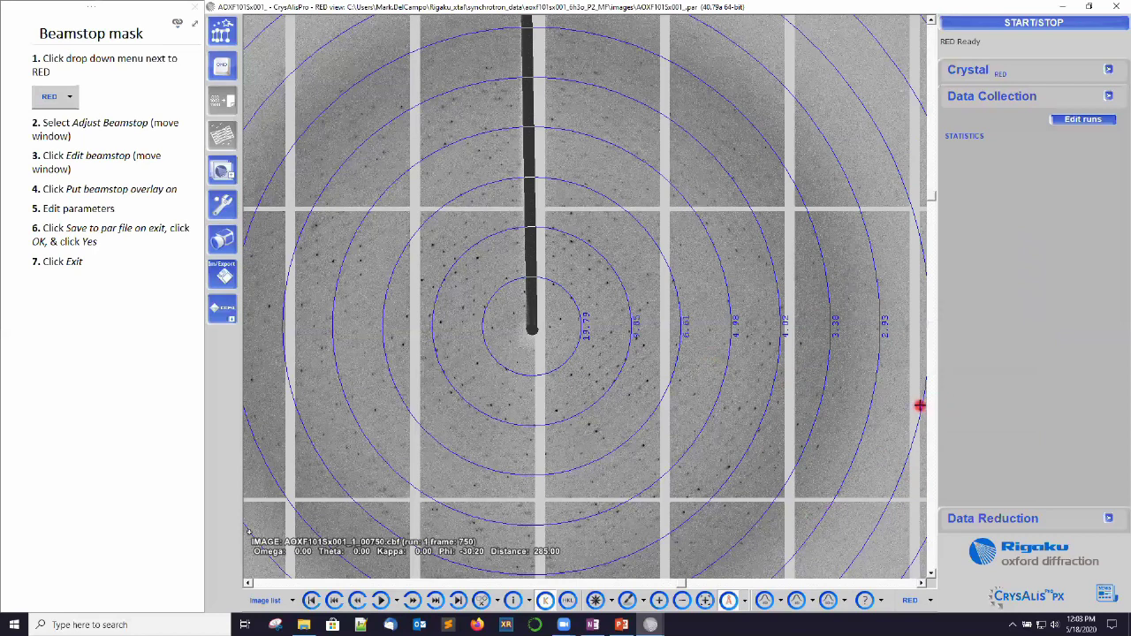
Turn the notes to the Data reduction page, review the available data reduction choices and dismiss them without starting one.
left_click(157, 37)
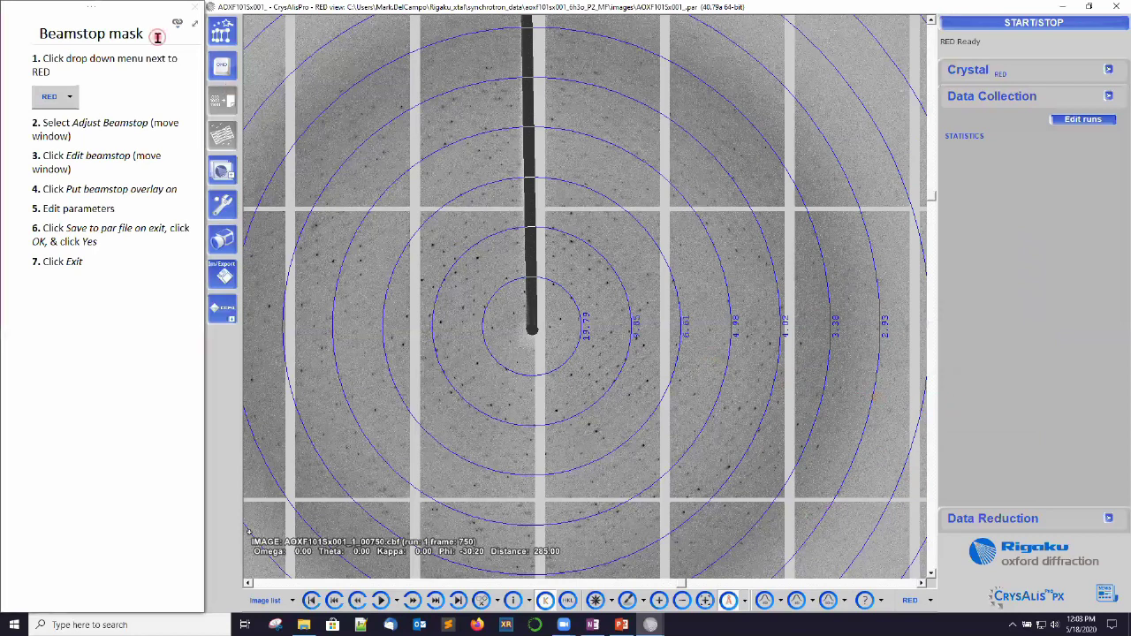
key("ctrl+Page_Down")
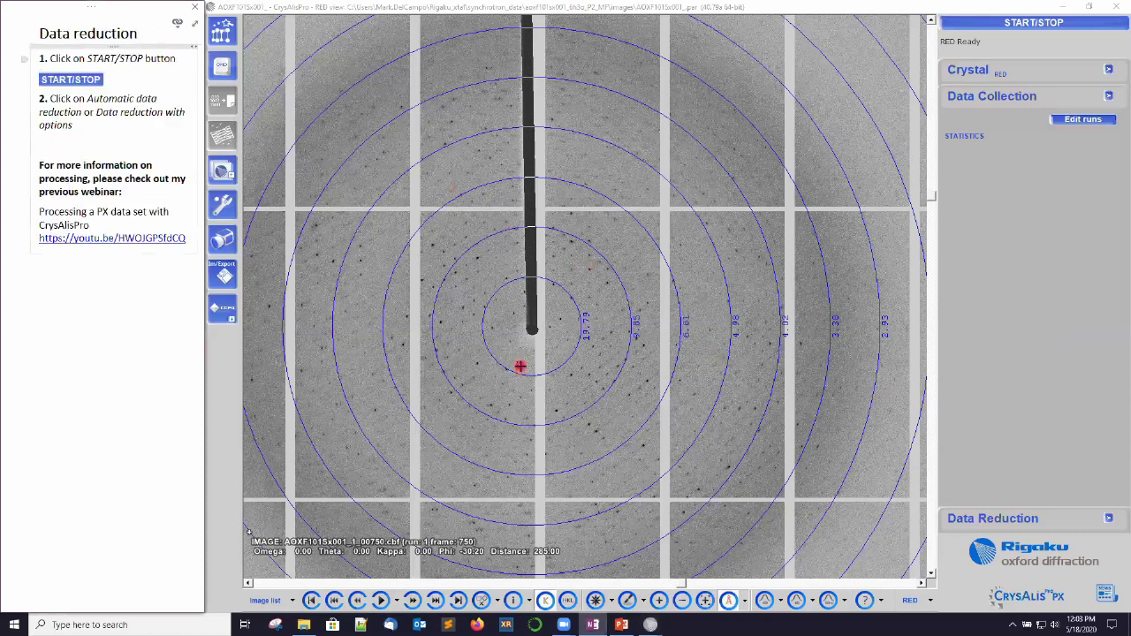
left_click(1059, 25)
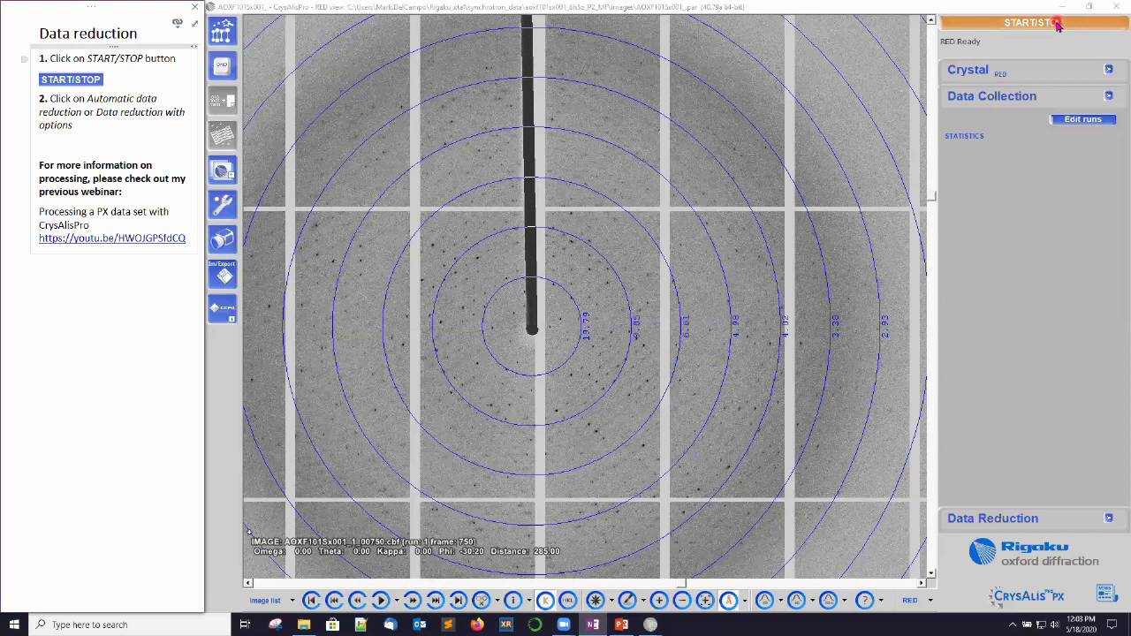
left_click(1059, 25)
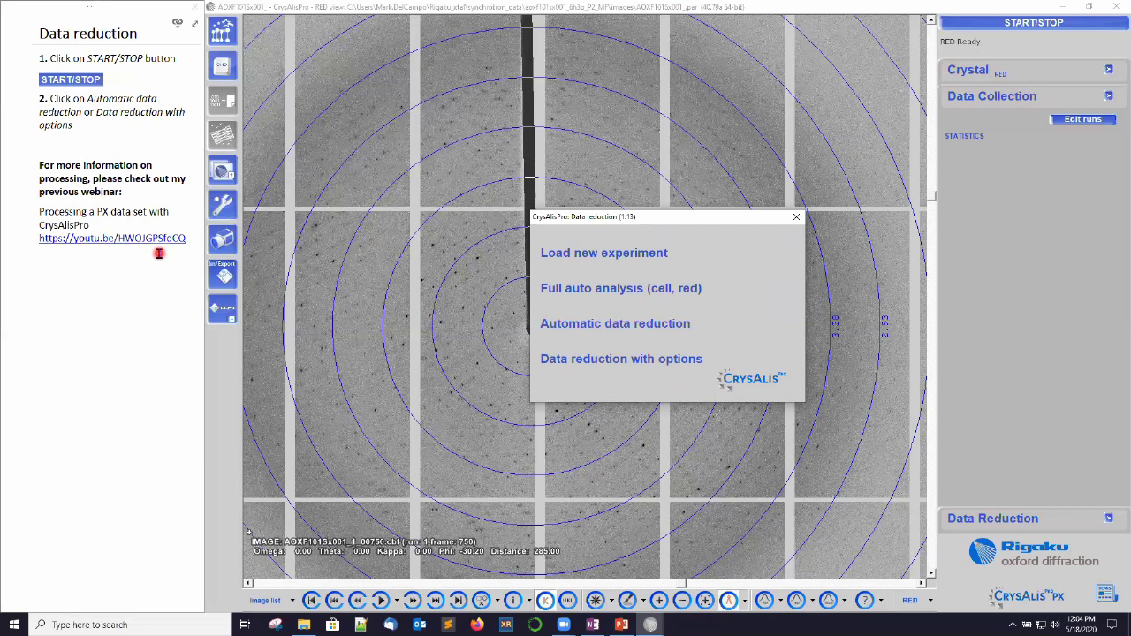
left_click(796, 216)
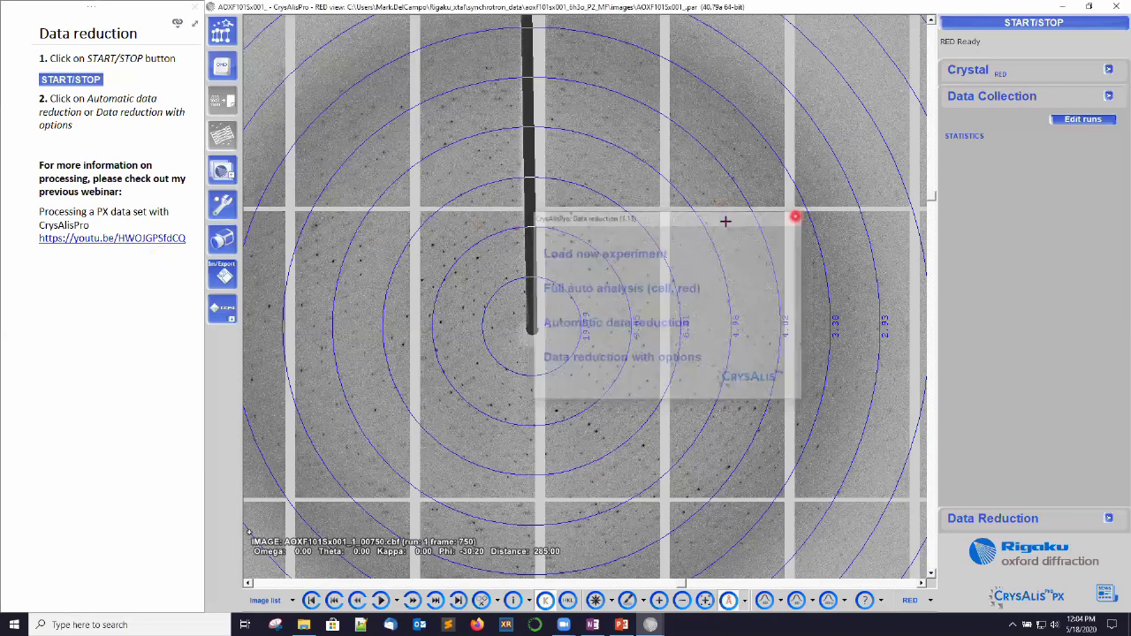
Close the AOXF101Sx001_ experiment window and turn the notes back to the Import known page.
left_click(144, 33)
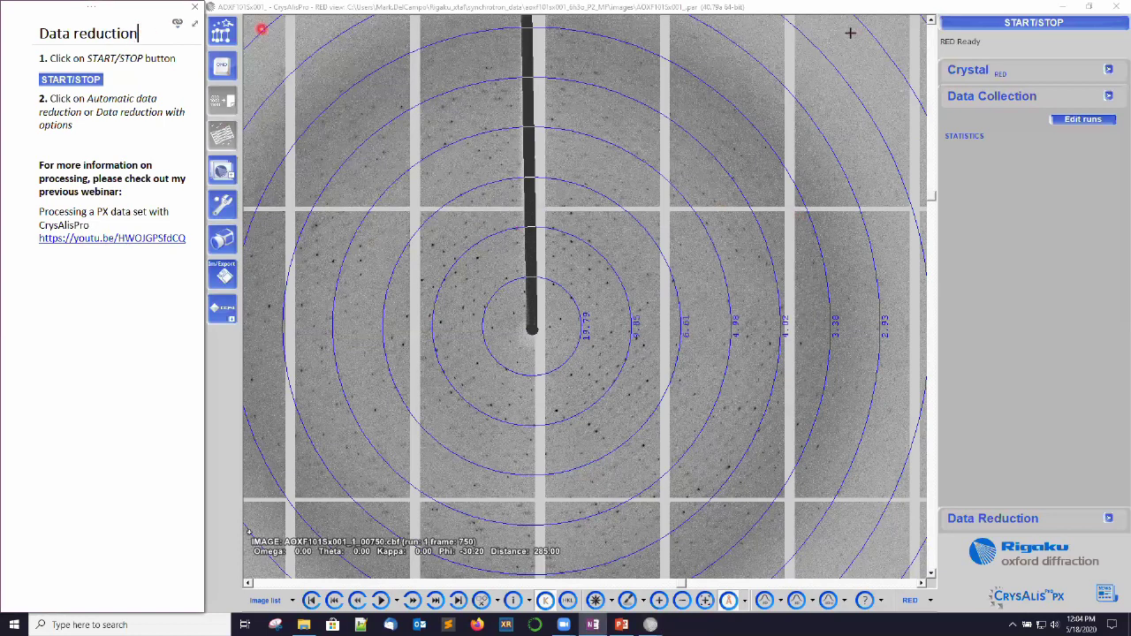
left_click(1111, 7)
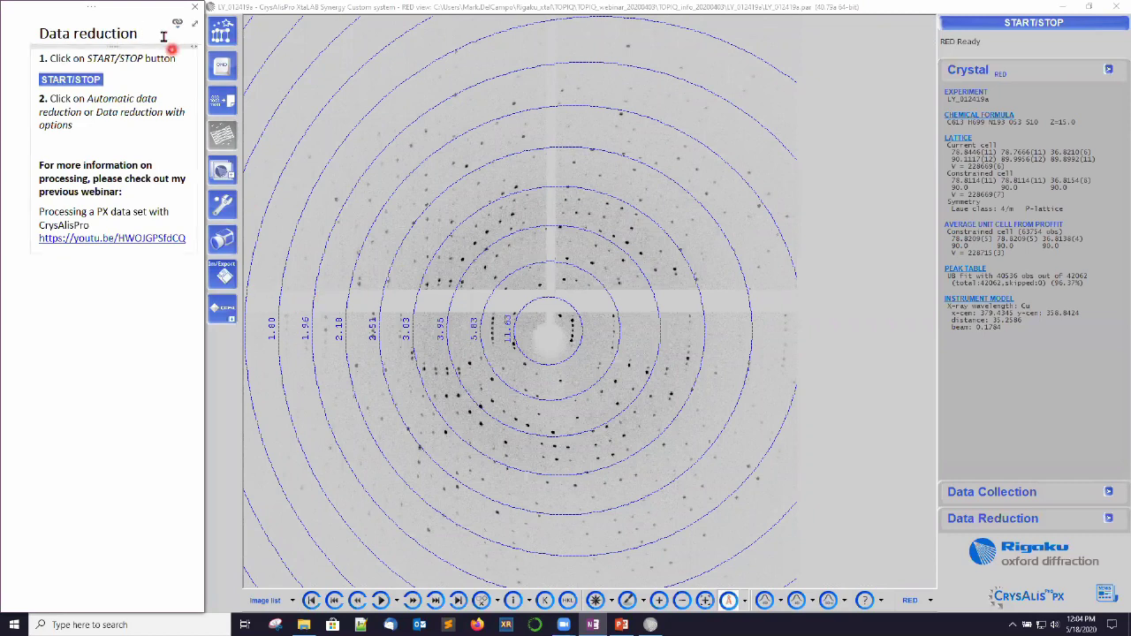
key("ctrl+Page_Up")
key("ctrl+Page_Up")
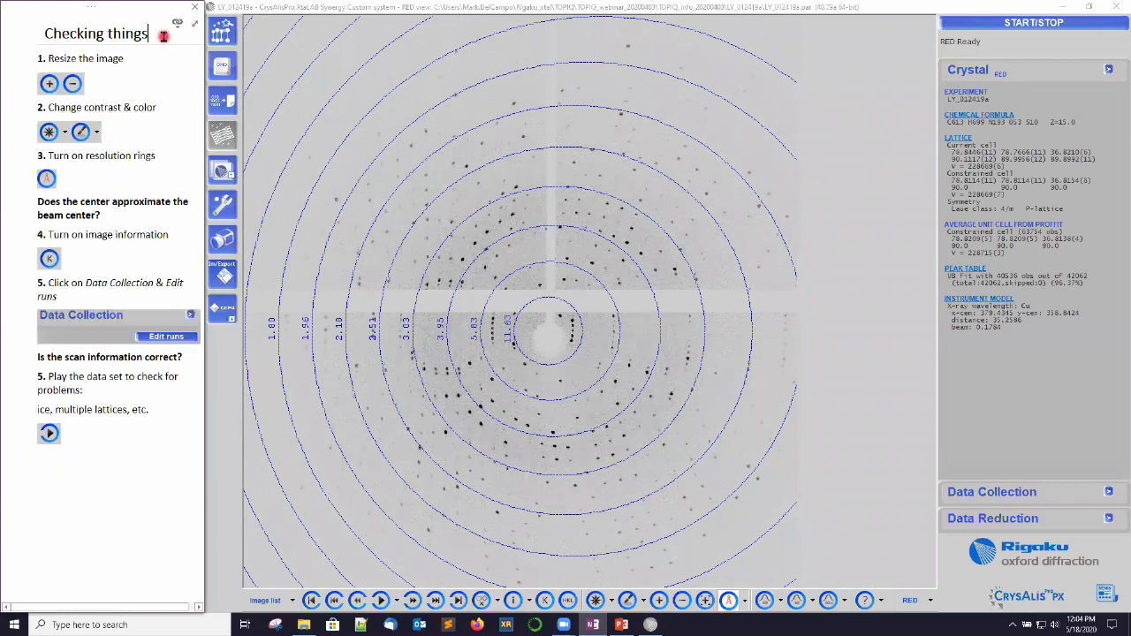
key("ctrl+Page_Up")
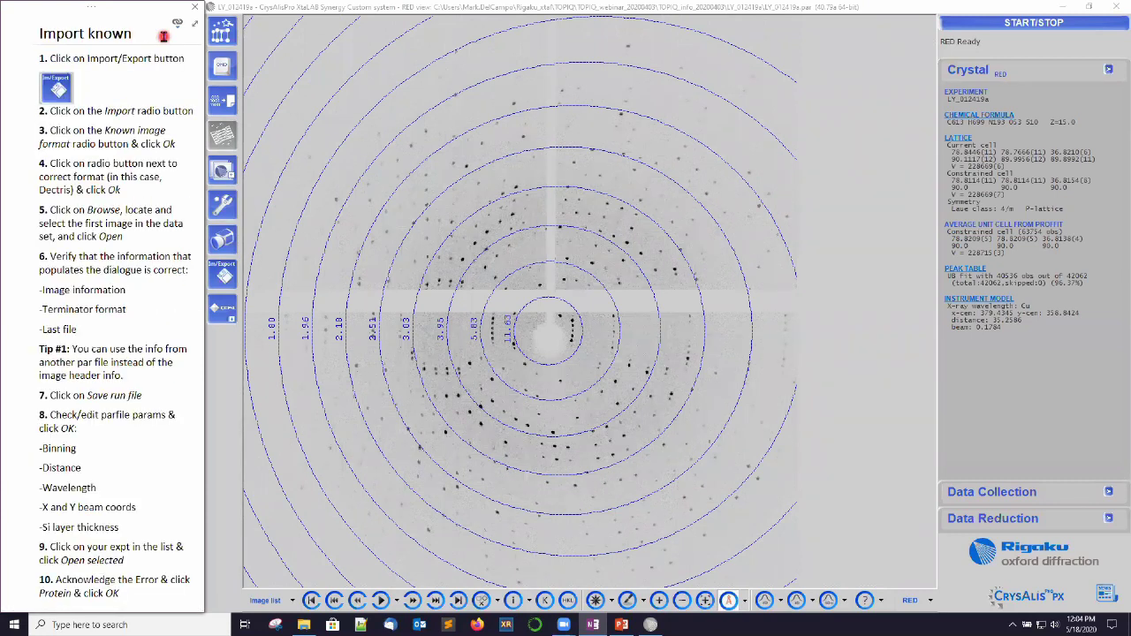
Start an image import of a known image format with valid headers and choose Dectris as the format.
left_click(226, 277)
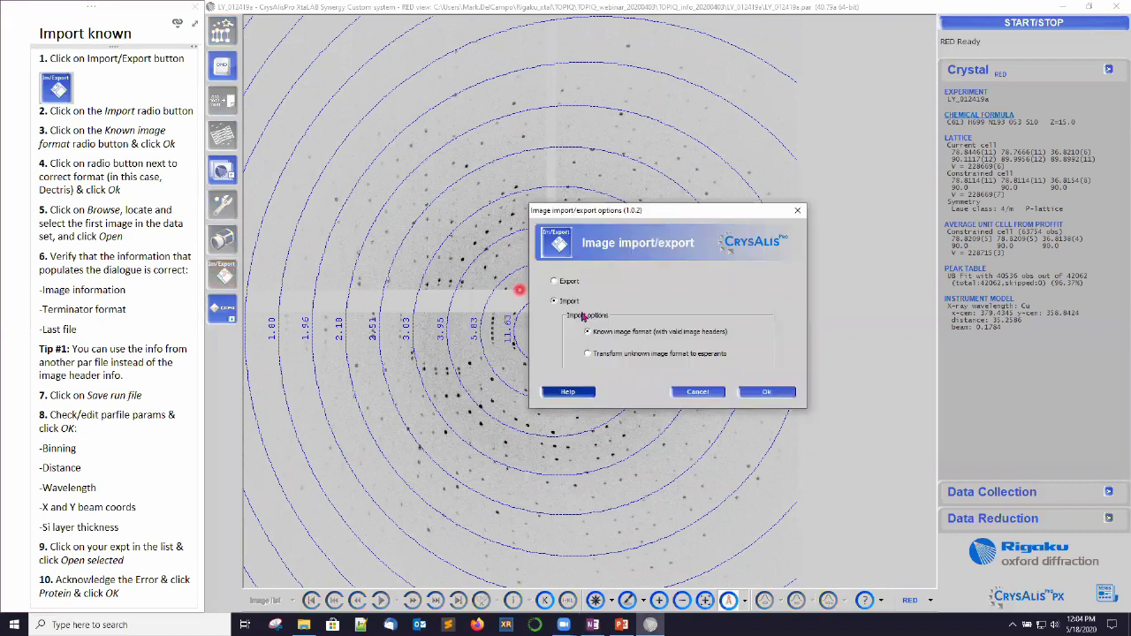
left_click(557, 301)
left_click(646, 334)
left_click(759, 391)
left_click(557, 326)
left_click(768, 394)
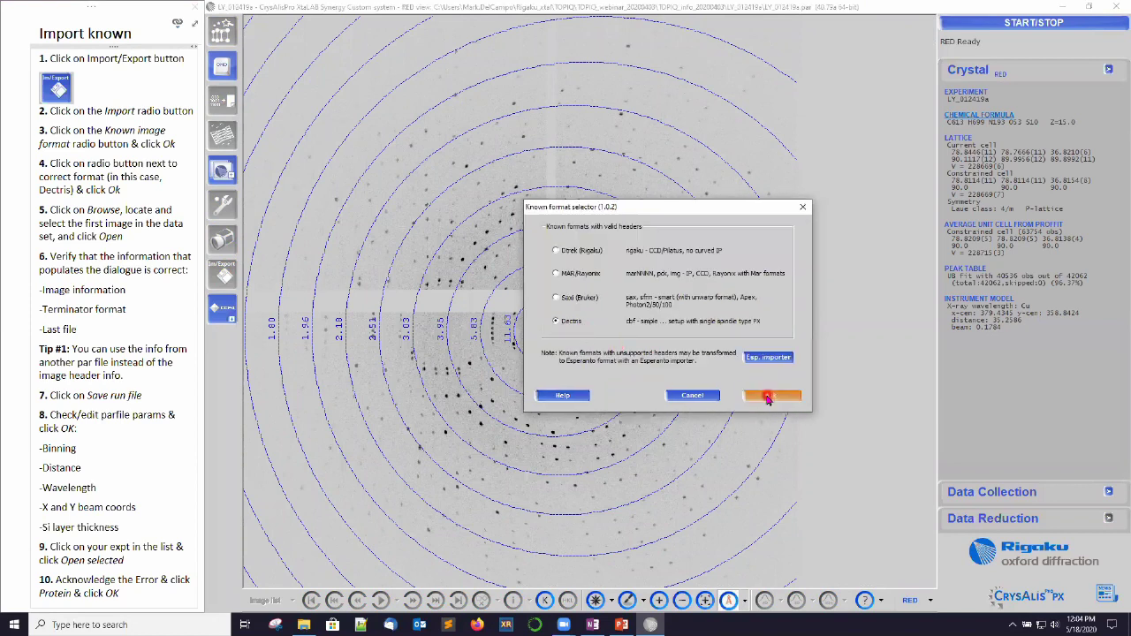
Load m4H11g_00001.cbf from the images folder of IDP51000_6vww_P3_6M as the first Dectris image, checking the last frame in the folder.
left_click(516, 299)
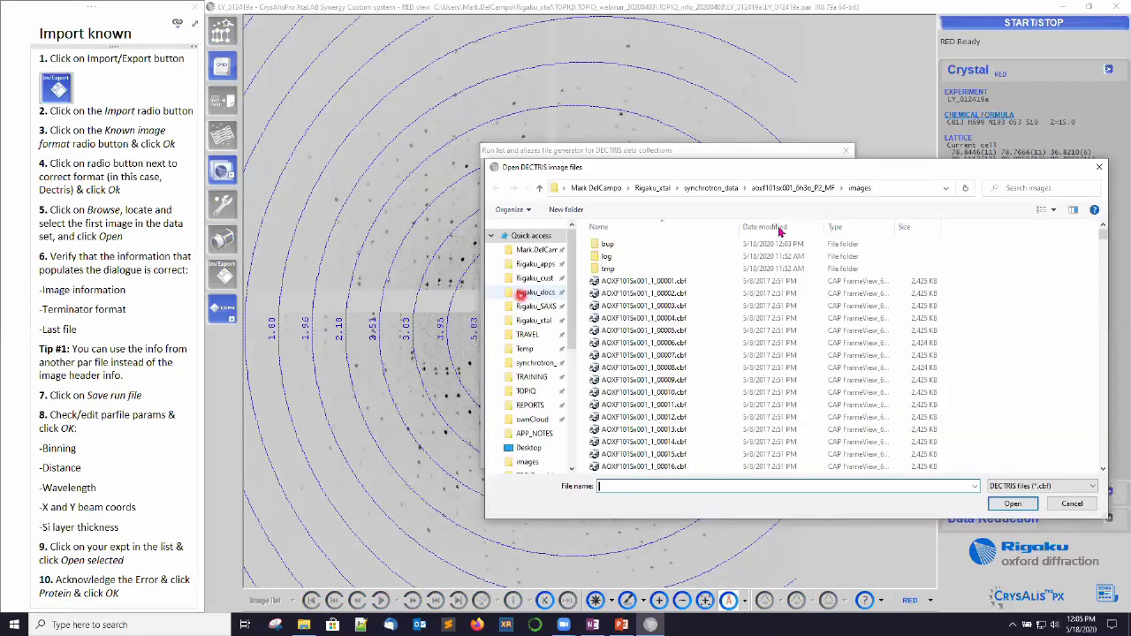
left_click(711, 187)
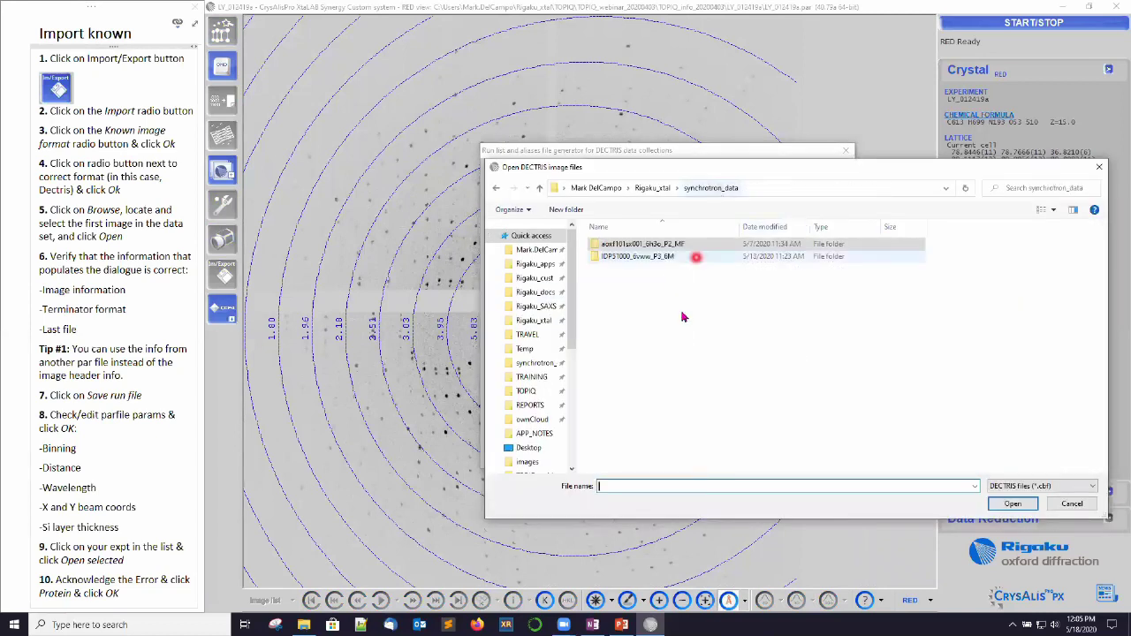
double_click(640, 257)
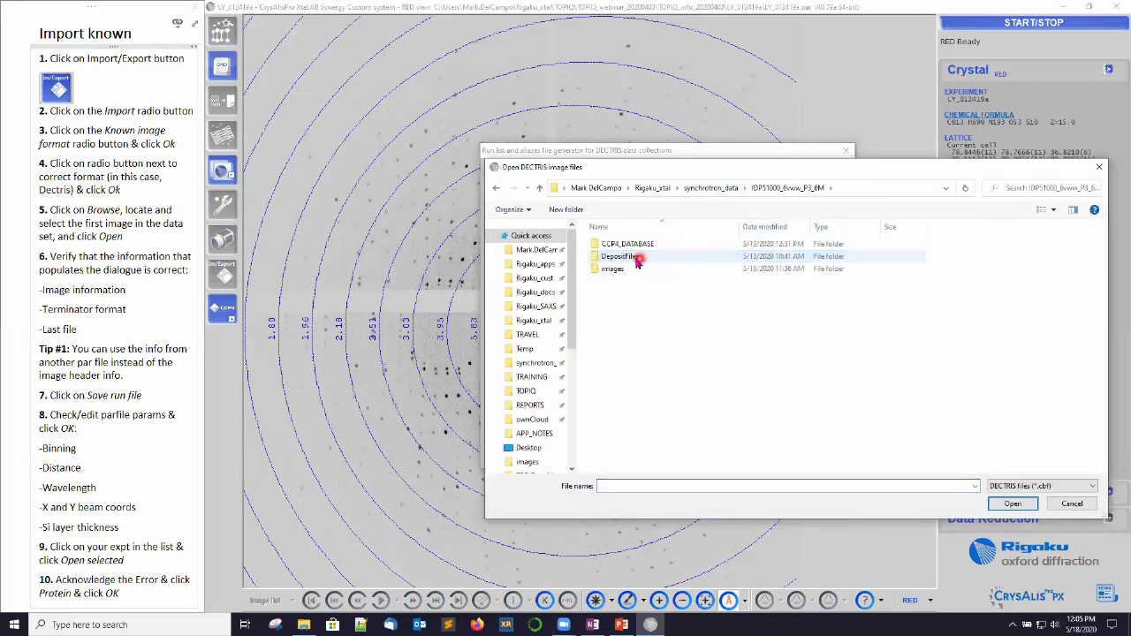
left_click(617, 269)
double_click(617, 268)
left_click(630, 244)
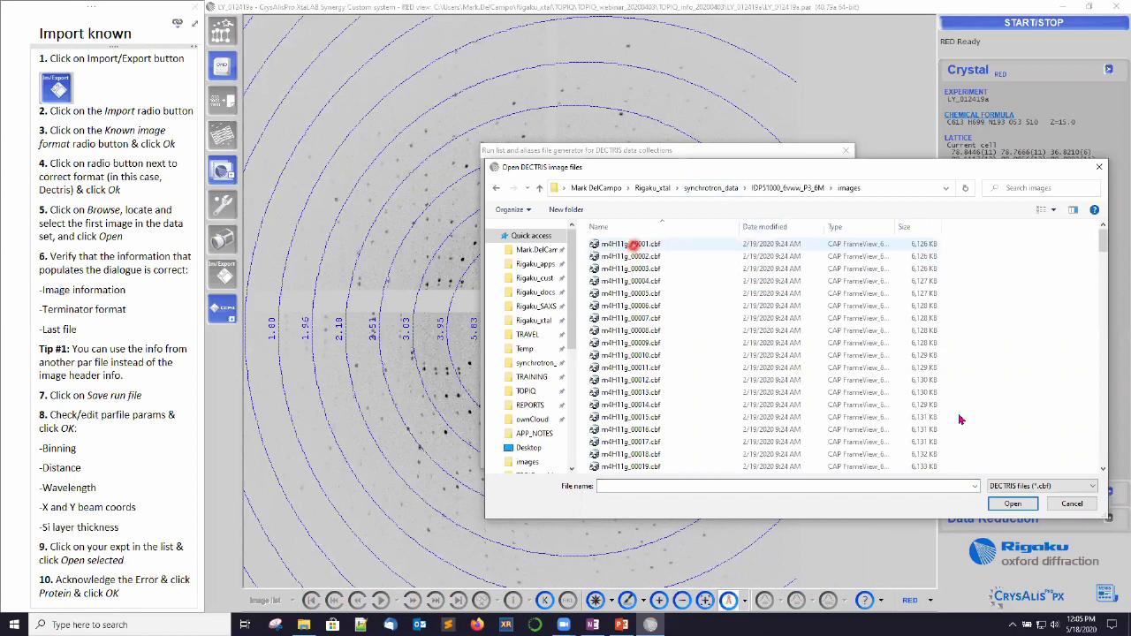
left_click(1013, 504)
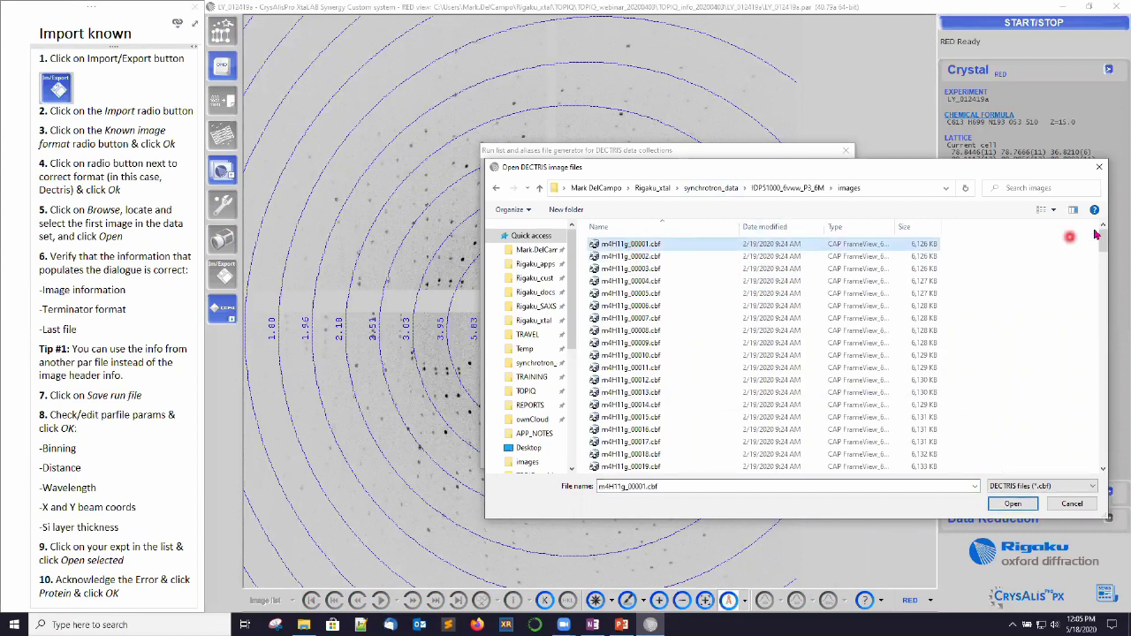
left_click_drag(1102, 237, 1104, 464)
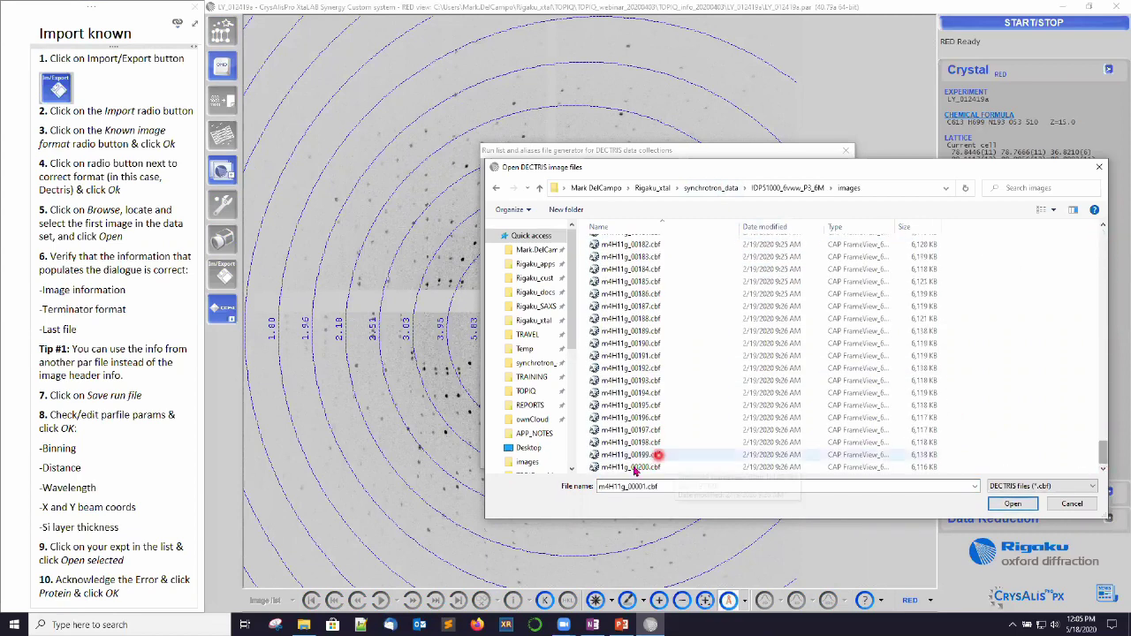
left_click(1010, 505)
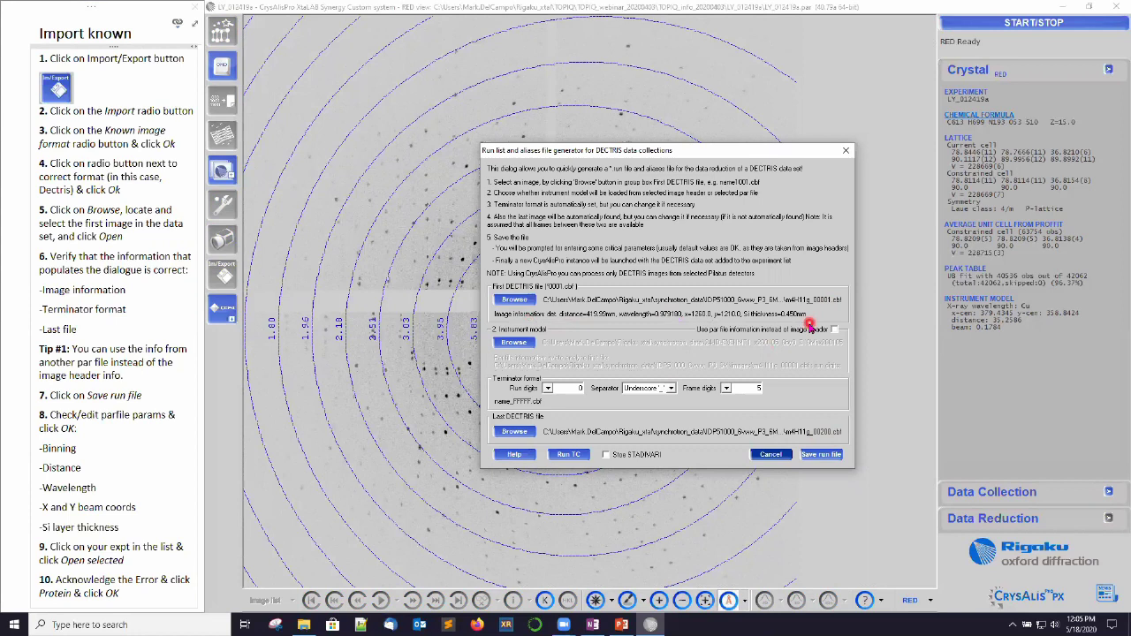
Save the run file with the parfile parameters from the image header and open the m4H11g experiment.
left_click(822, 456)
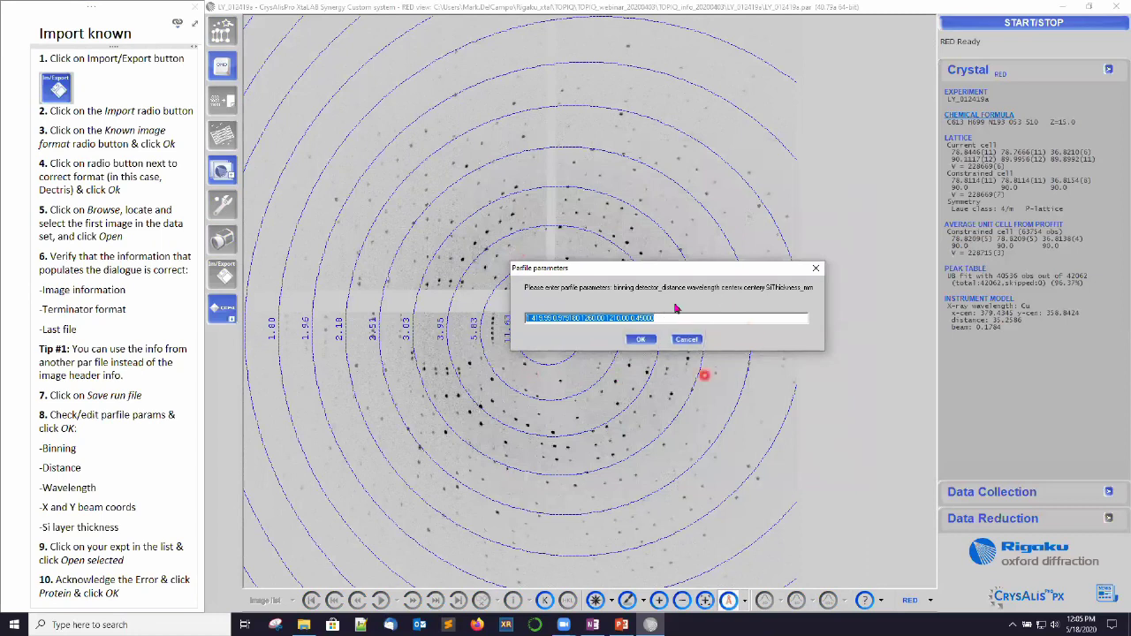
left_click(640, 340)
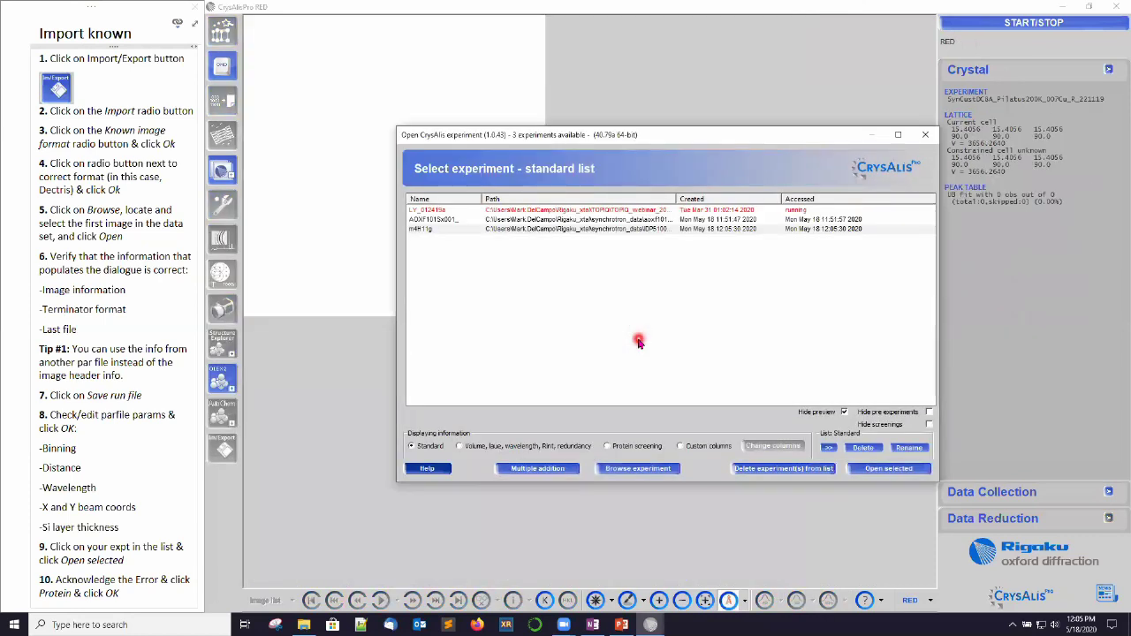
left_click(521, 230)
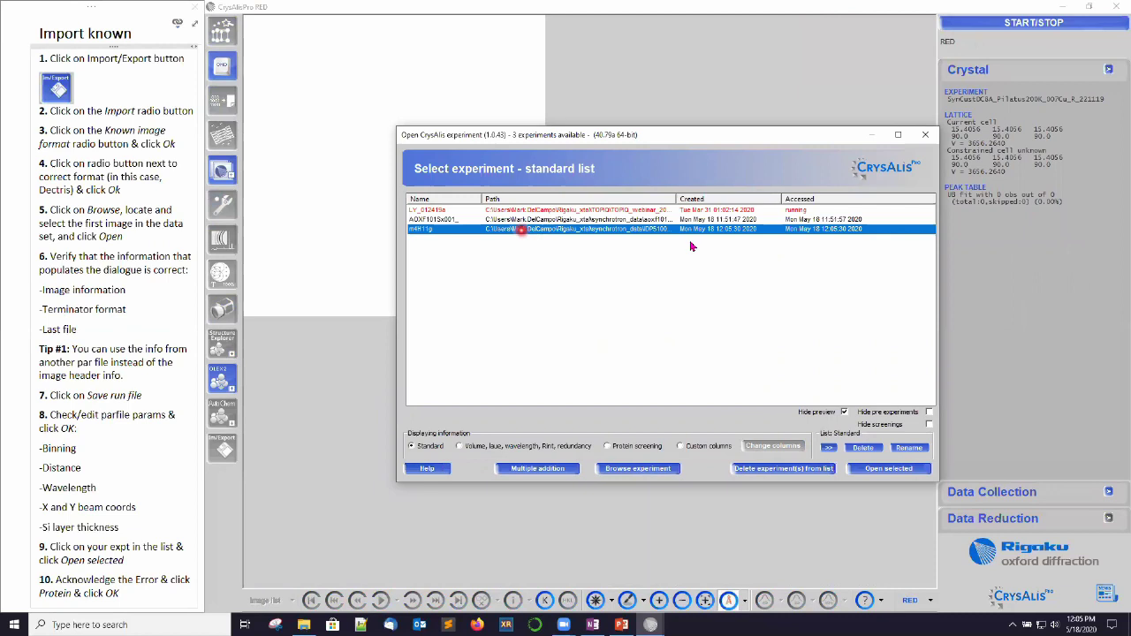
left_click(890, 470)
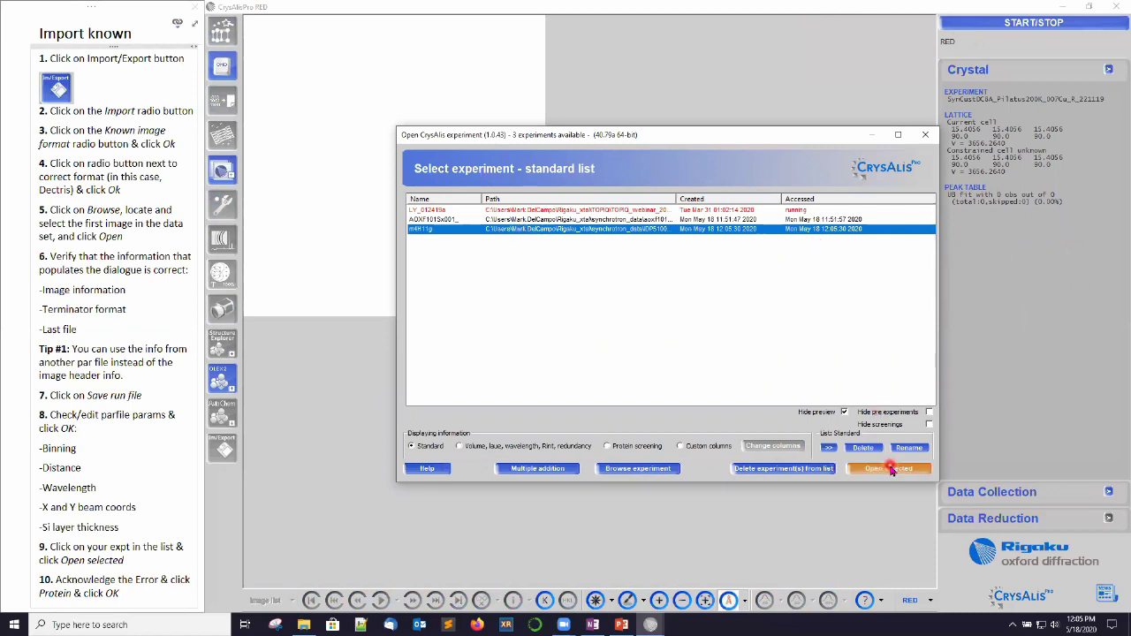
Acknowledge the error and set the m4H11g experiment's sample type to Protein.
left_click(739, 348)
left_click(725, 169)
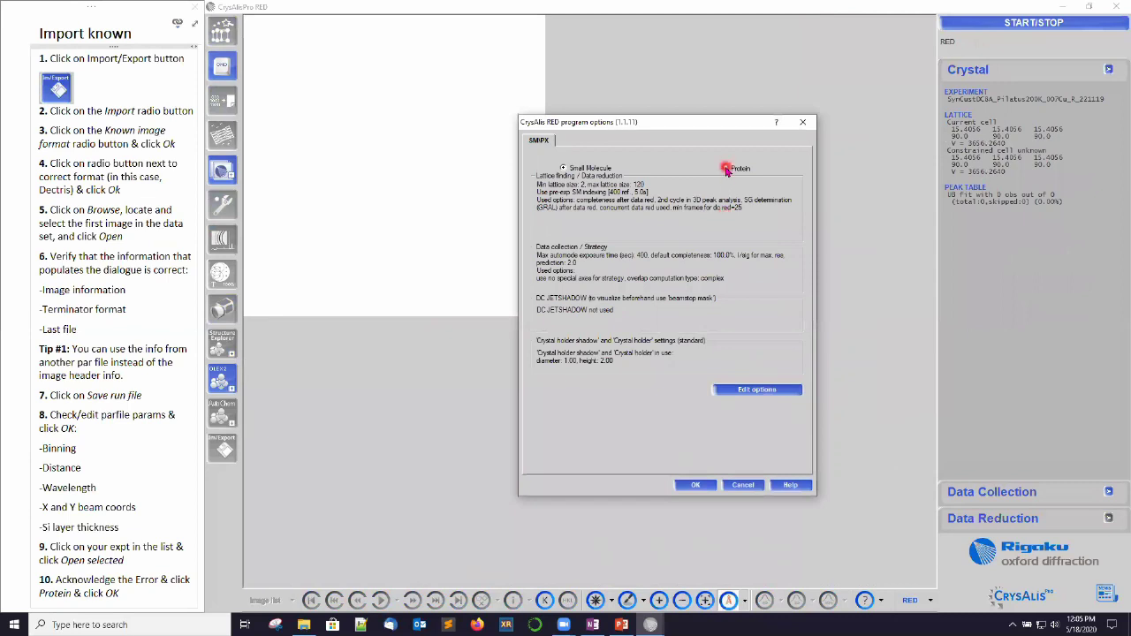
left_click(696, 487)
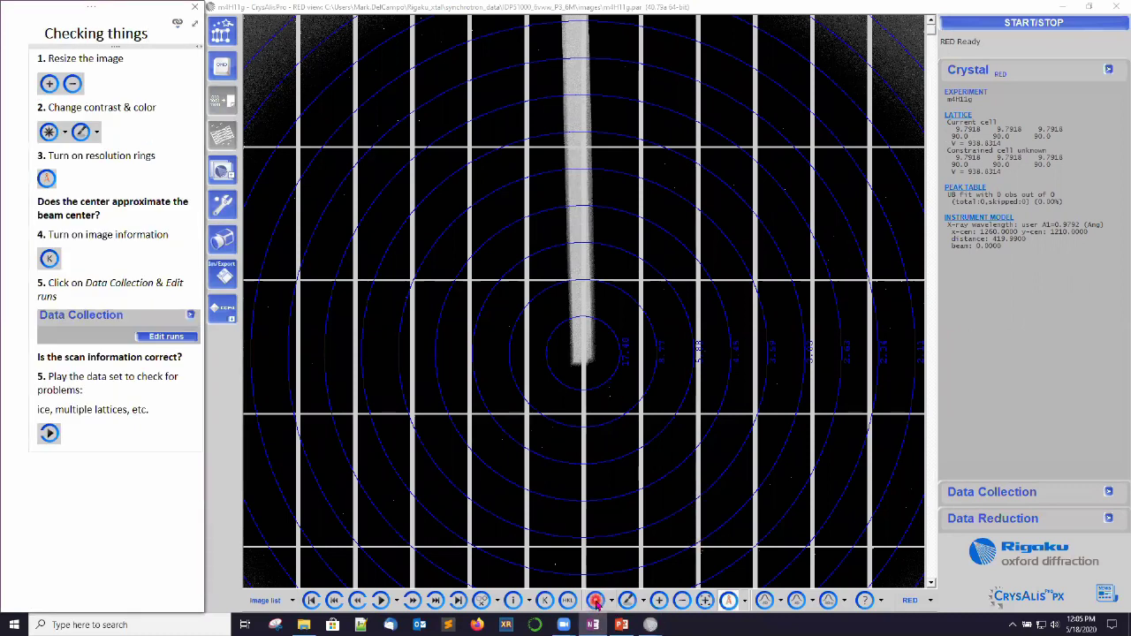
Adjust the diffraction image contrast until the spots and the beamstop shadow stand out against a grey background.
left_click(596, 601)
left_click(596, 601)
left_click(596, 601)
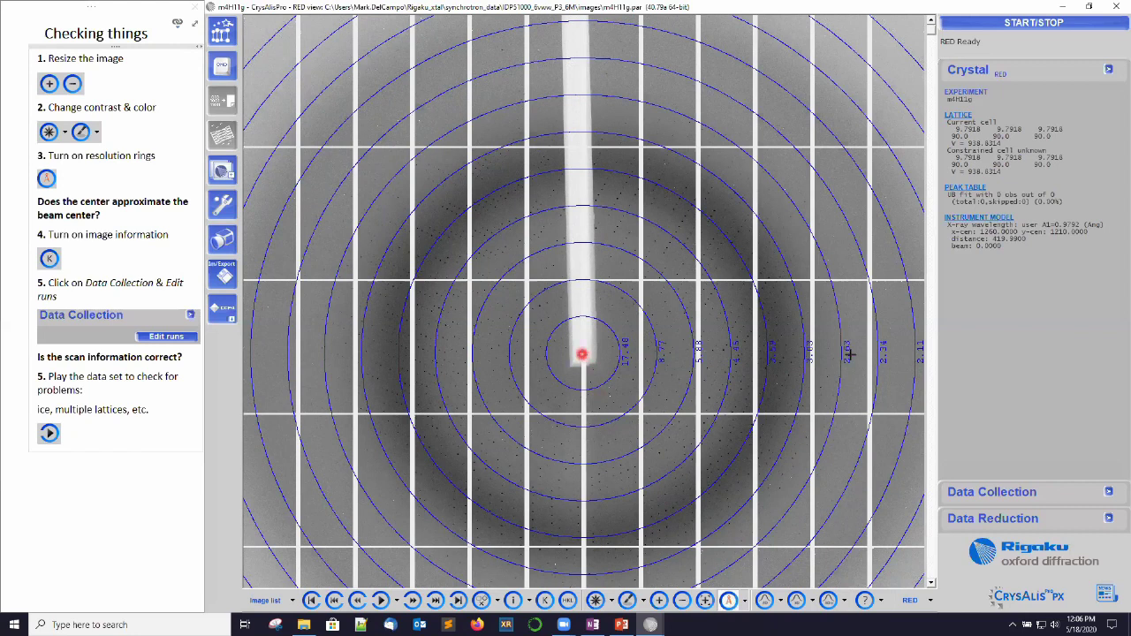
Examine the scan information in the m4H11g data collection run list and close it.
left_click(1003, 491)
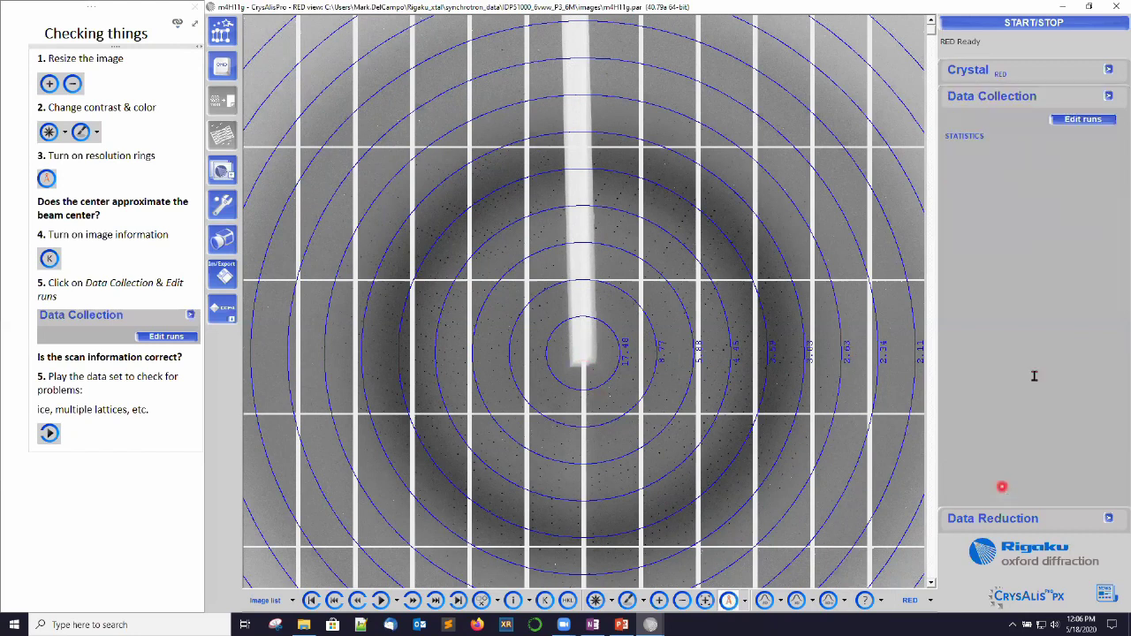
left_click(1087, 121)
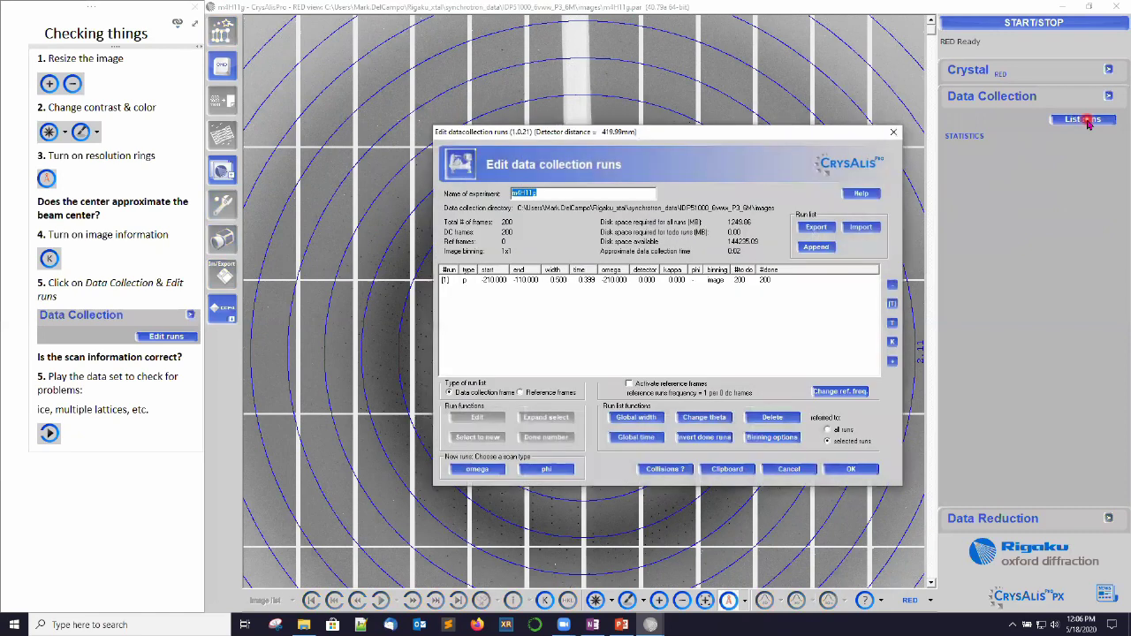
left_click(690, 315)
left_click(851, 469)
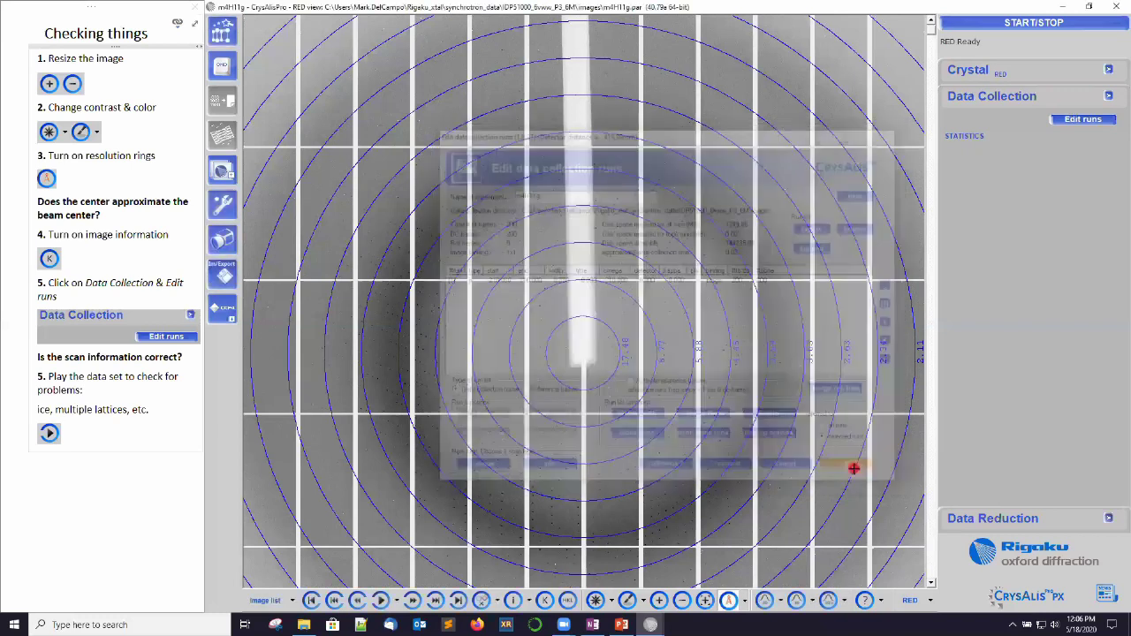
Turn the notes to the Indexing page and run a Smart peak search on the m4H11g images from the Lattice wizard.
left_click(154, 34)
key("ctrl+Page_Down")
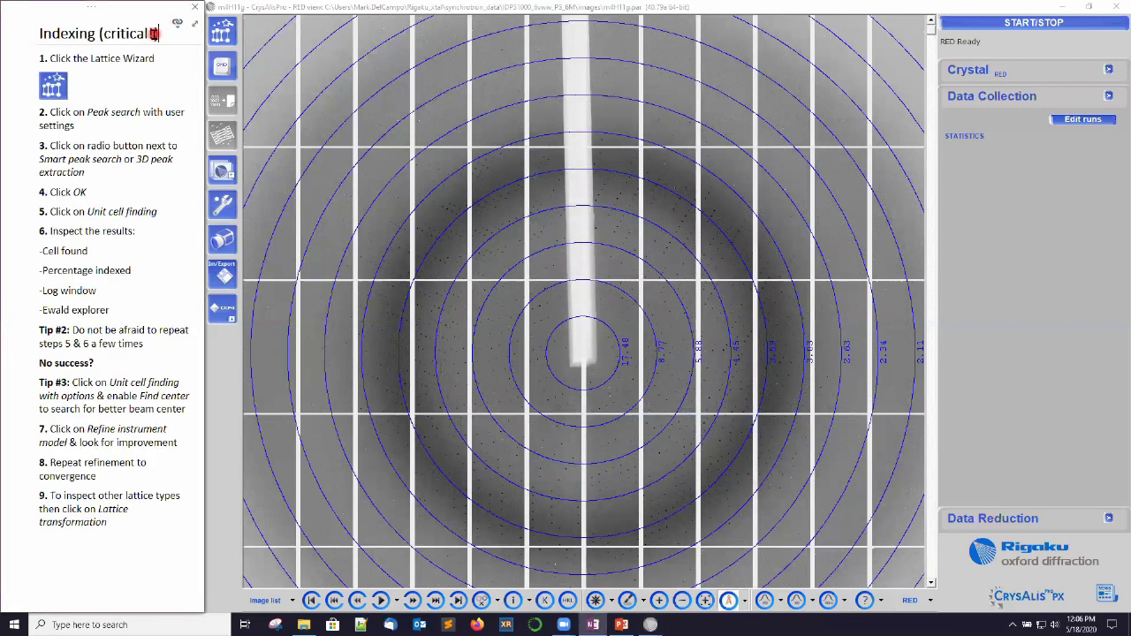
left_click(223, 36)
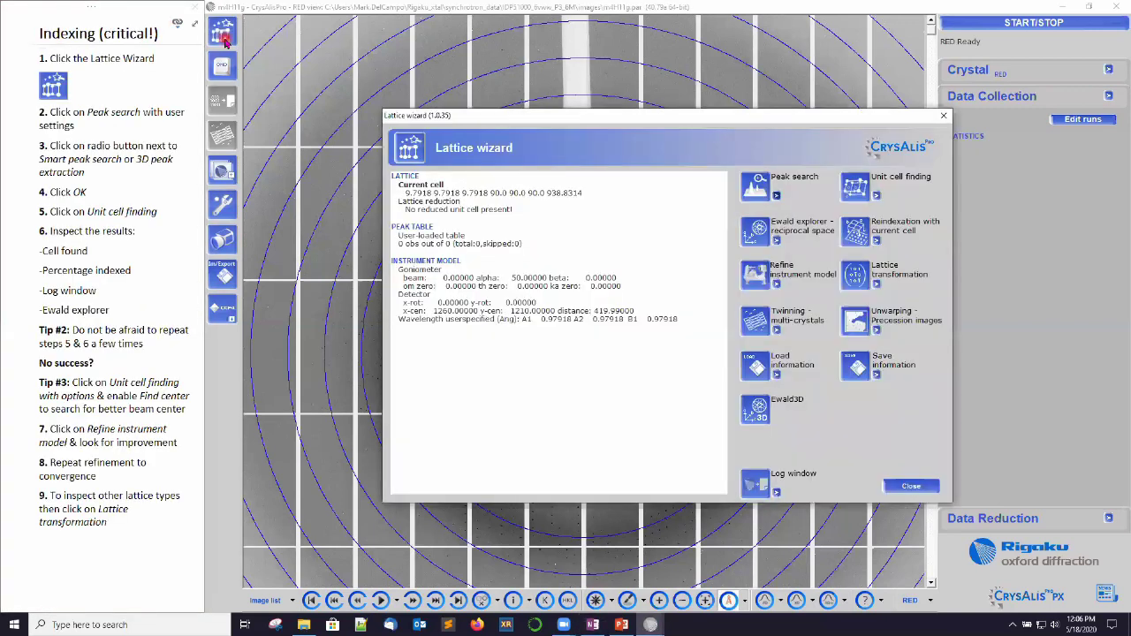
left_click(776, 195)
left_click(830, 197)
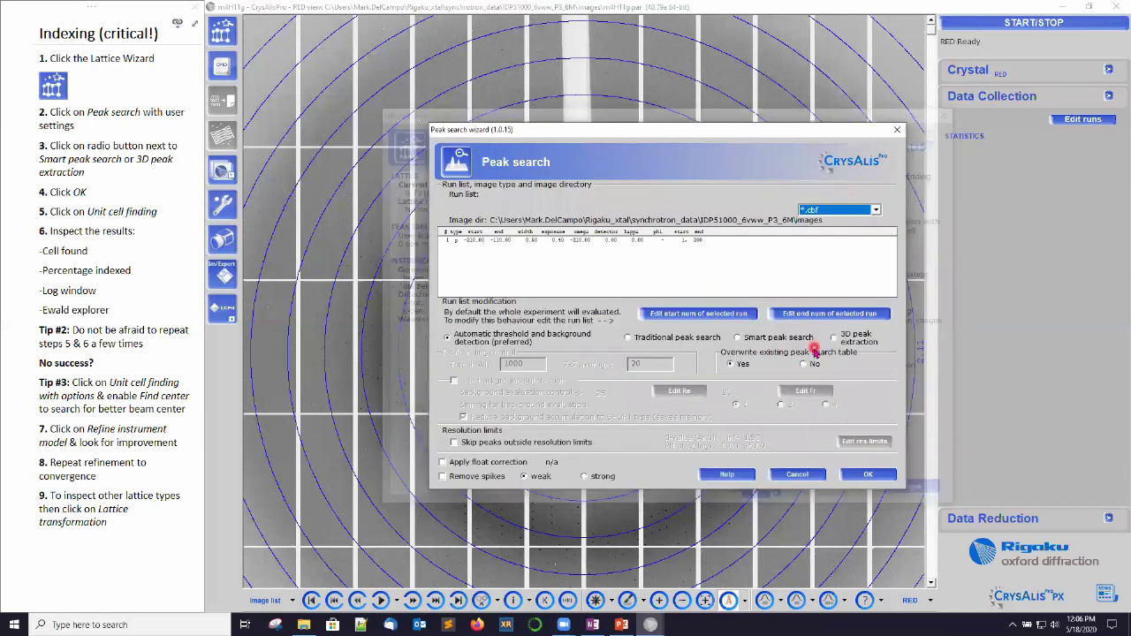
left_click(760, 339)
left_click(873, 475)
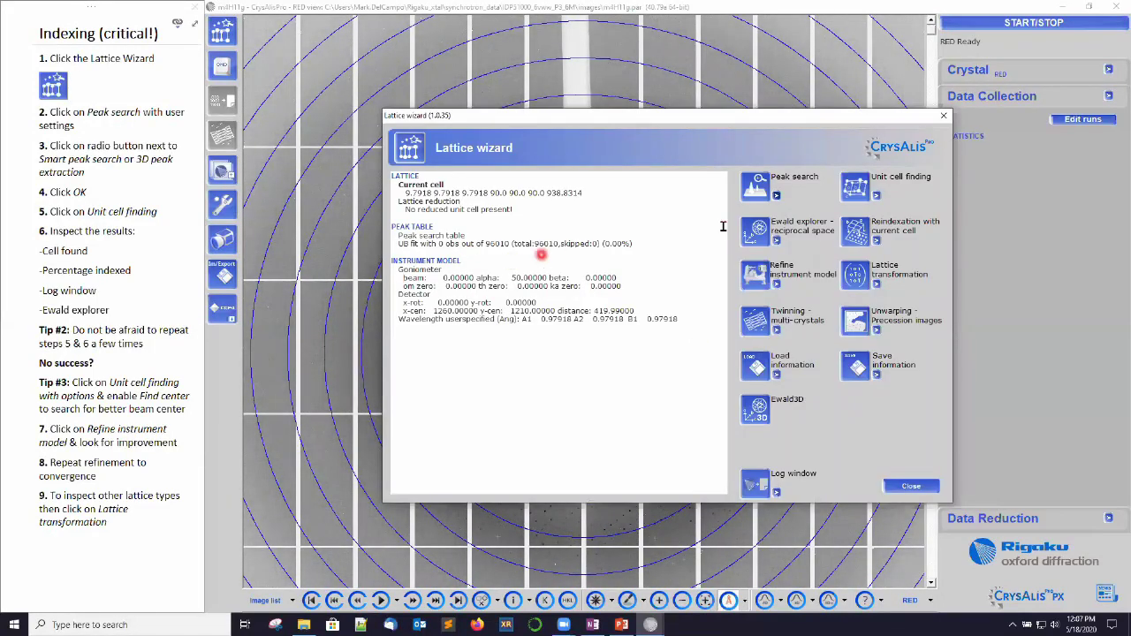
Run the automatic unit cell finding on the m4H11g peak table.
left_click(861, 196)
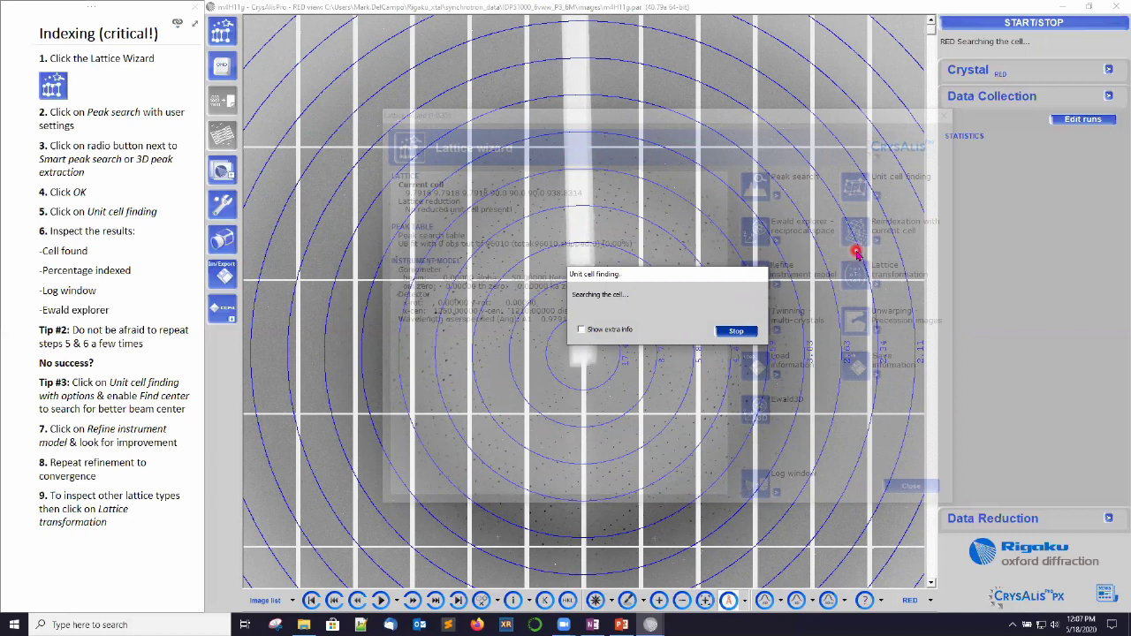
left_click(701, 294)
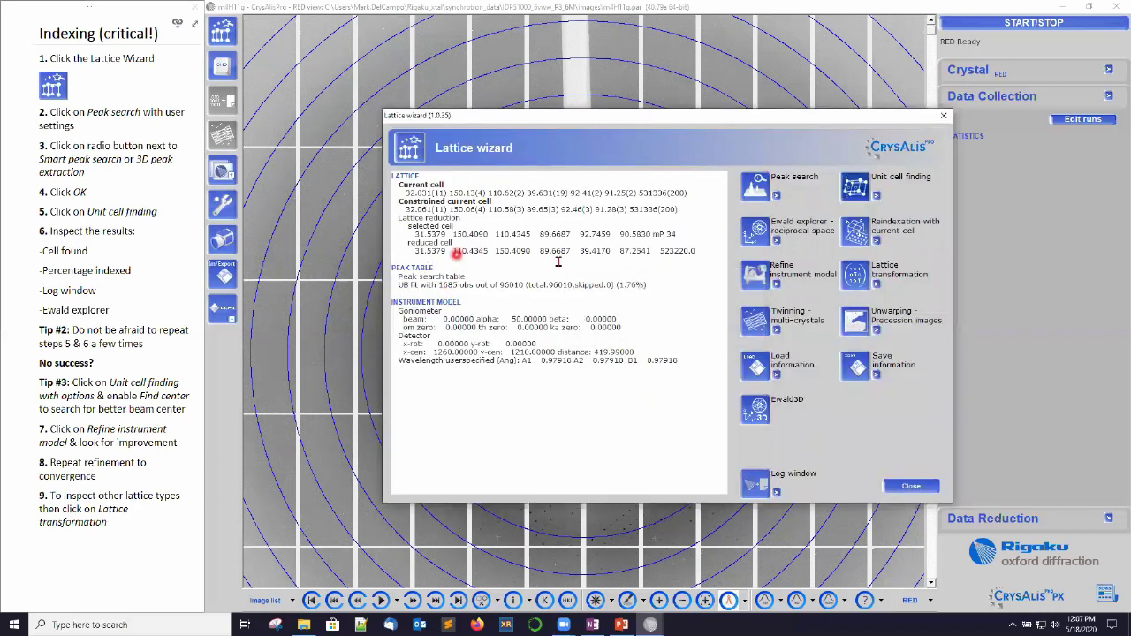
left_click(611, 301)
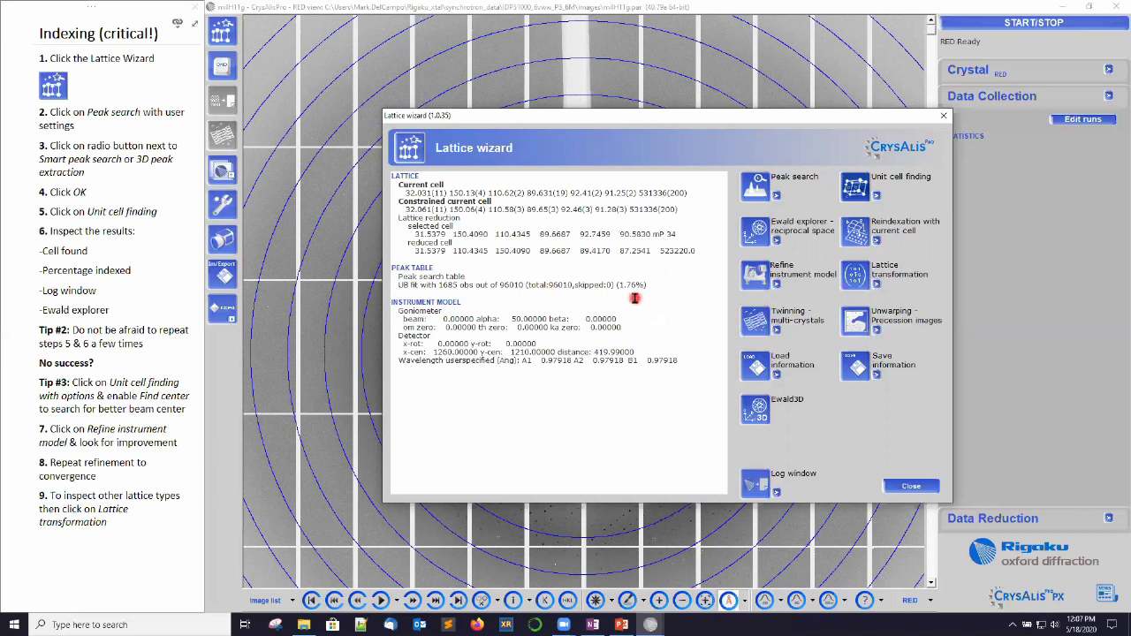
Examine the unit cell solutions and indexing percentages in the enlarged log window and close it.
left_click(756, 488)
left_click_drag(592, 239, 486, 129)
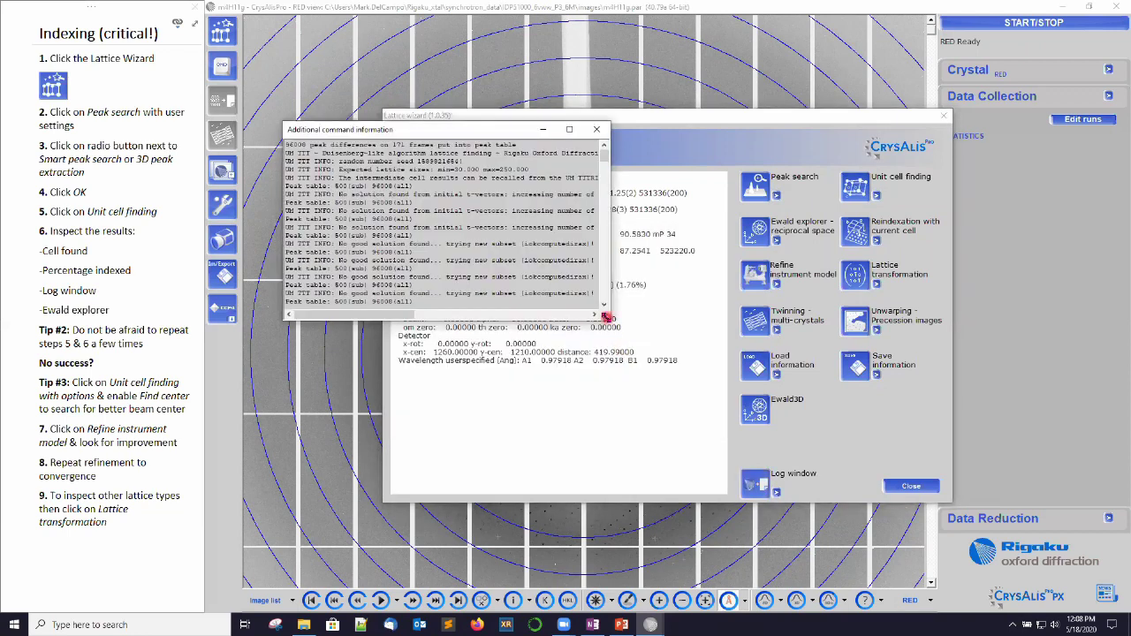
left_click_drag(606, 316, 955, 583)
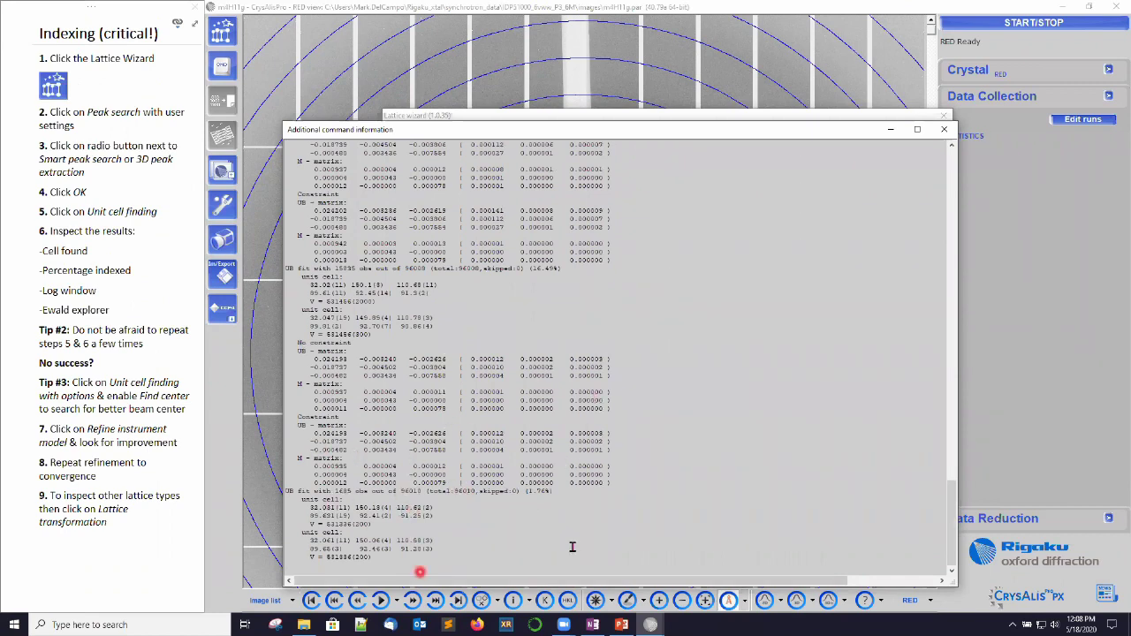
scroll(534, 204, "up", 5)
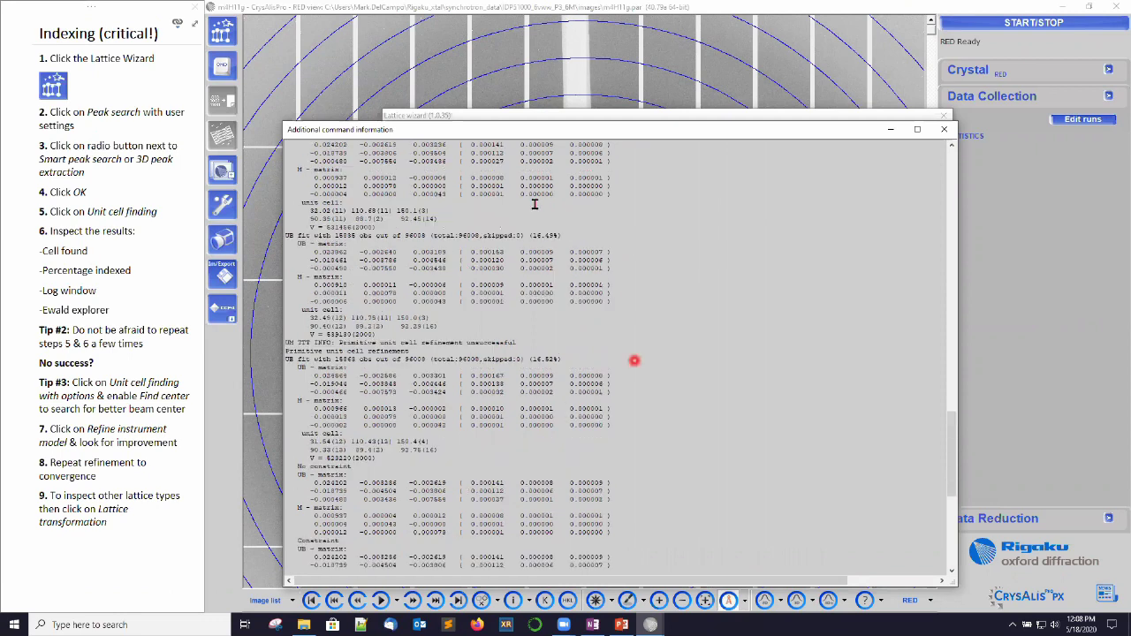
scroll(615, 432, "down", 5)
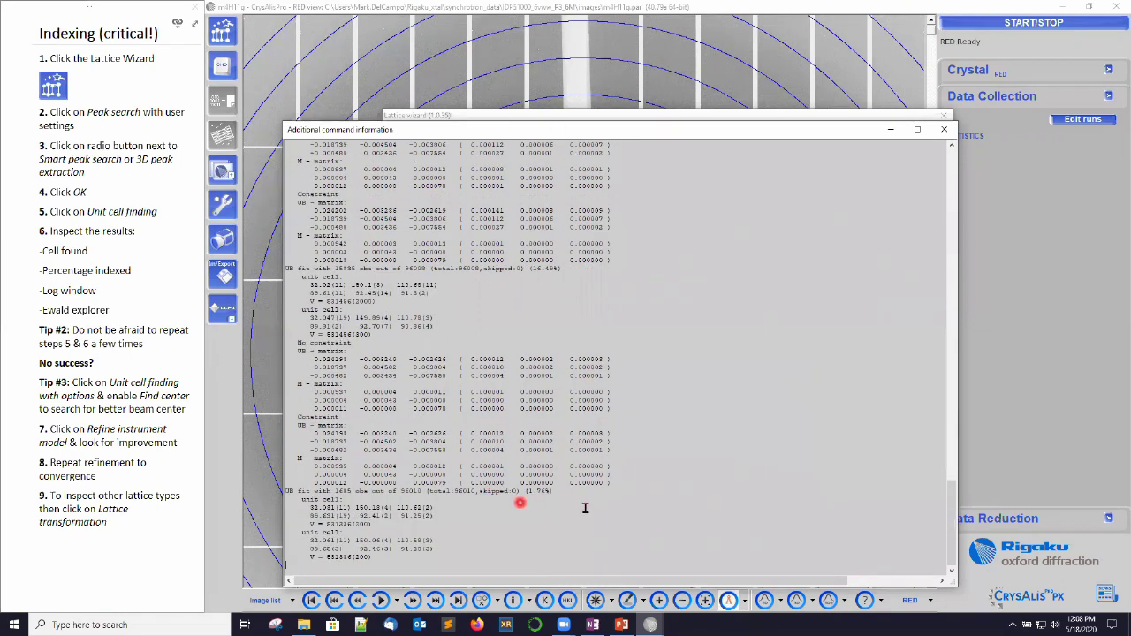
left_click(944, 130)
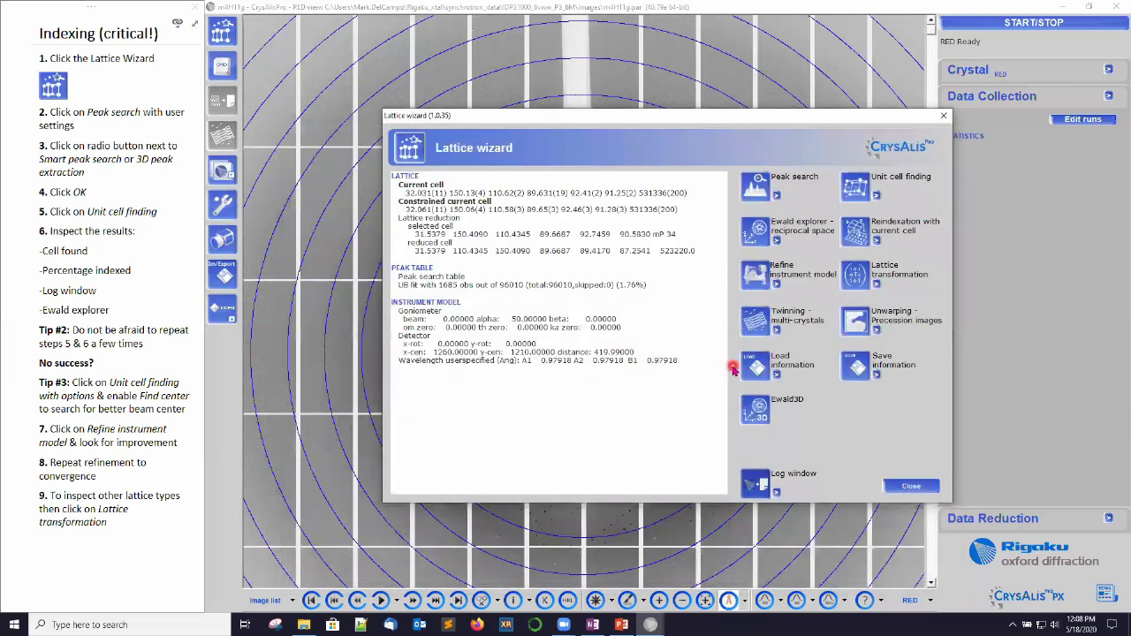
Examine how the found lattice matches the peaks along a*, b* and c* in the Ewald Explorer and close it.
left_click(755, 234)
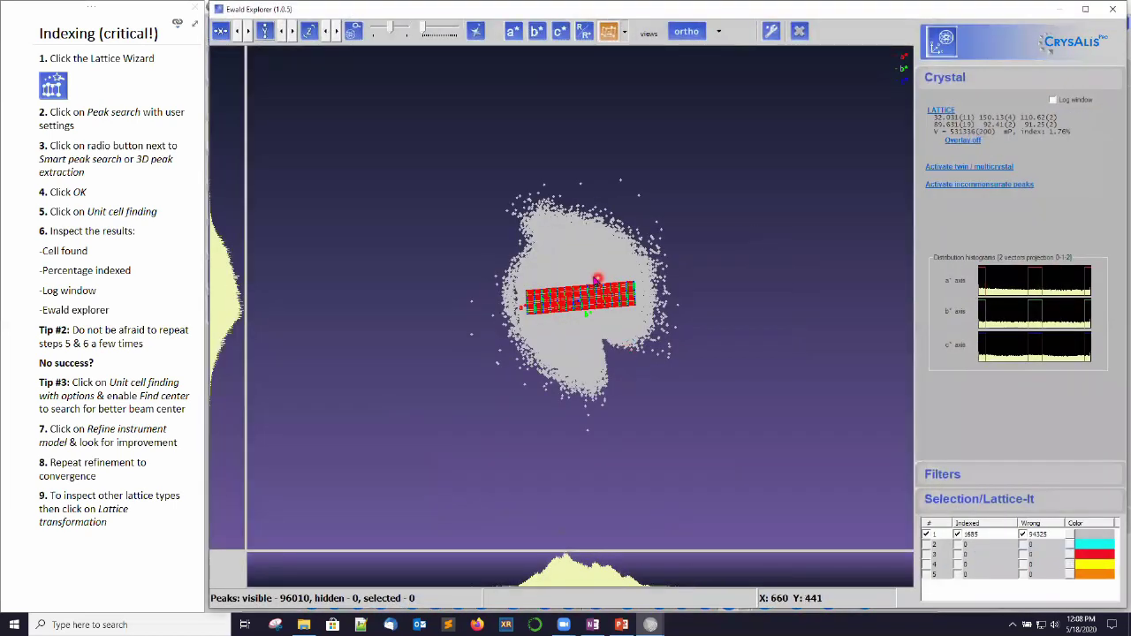
left_click_drag(594, 281, 586, 329)
scroll(586, 328, "up", 5)
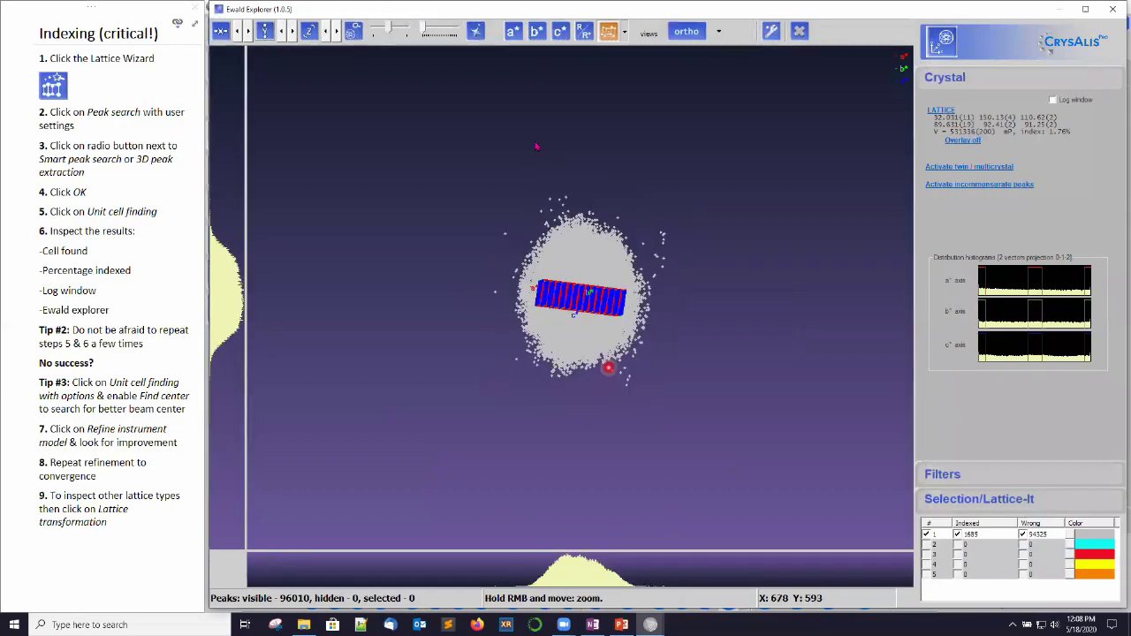
scroll(605, 363, "up", 3)
left_click_drag(605, 363, 574, 425)
left_click(512, 33)
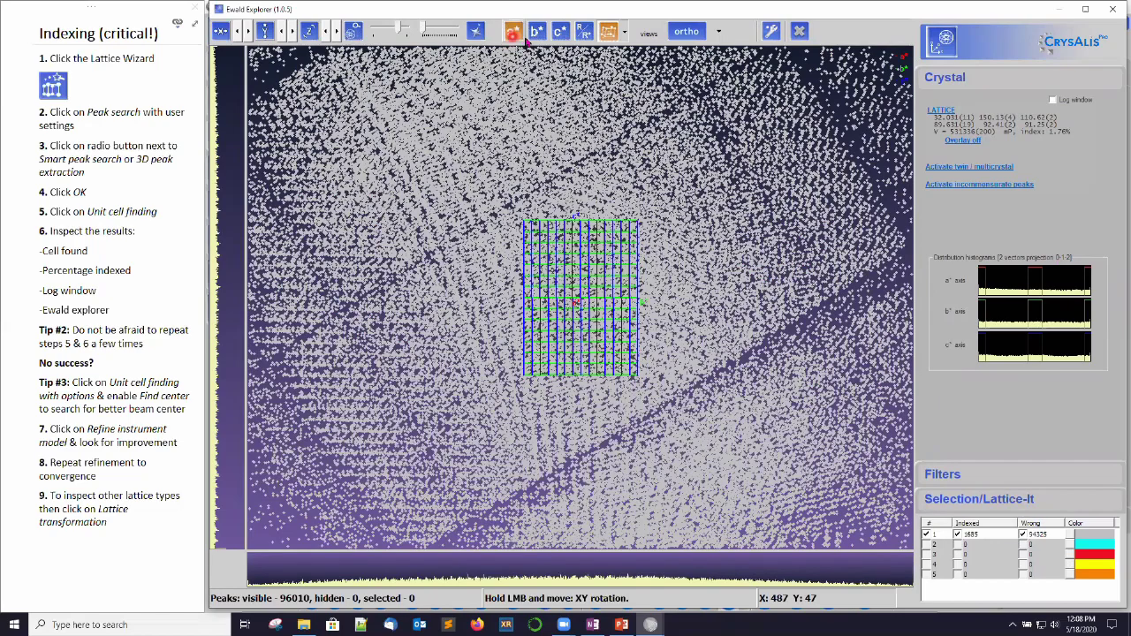
left_click(536, 32)
left_click(560, 32)
scroll(631, 384, "up", 2)
scroll(642, 400, "down", 2)
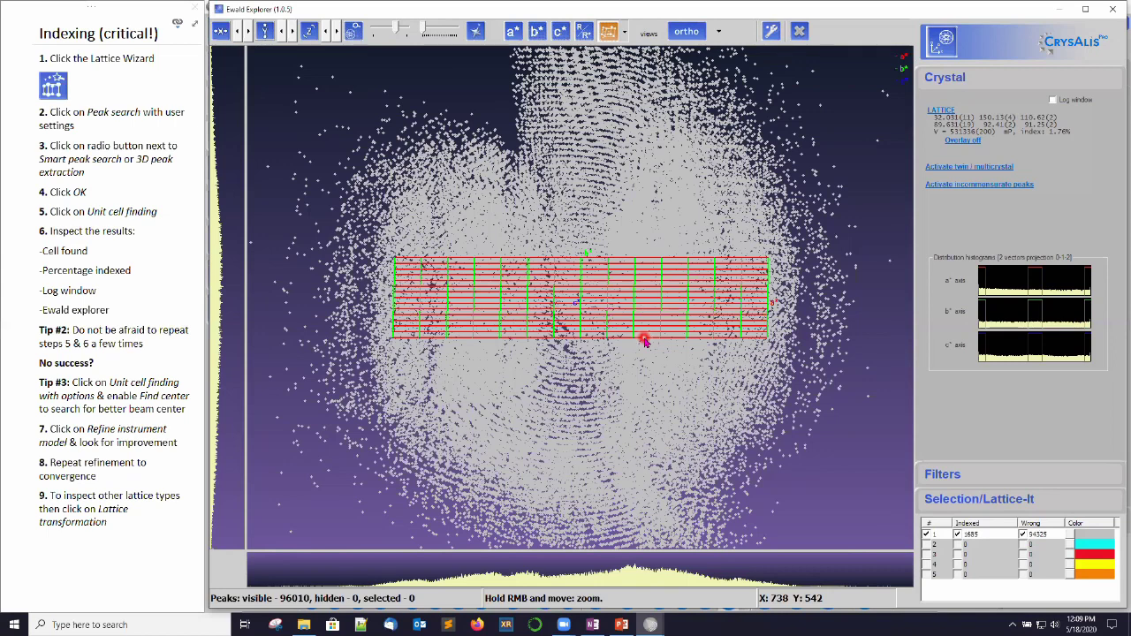
left_click(632, 365)
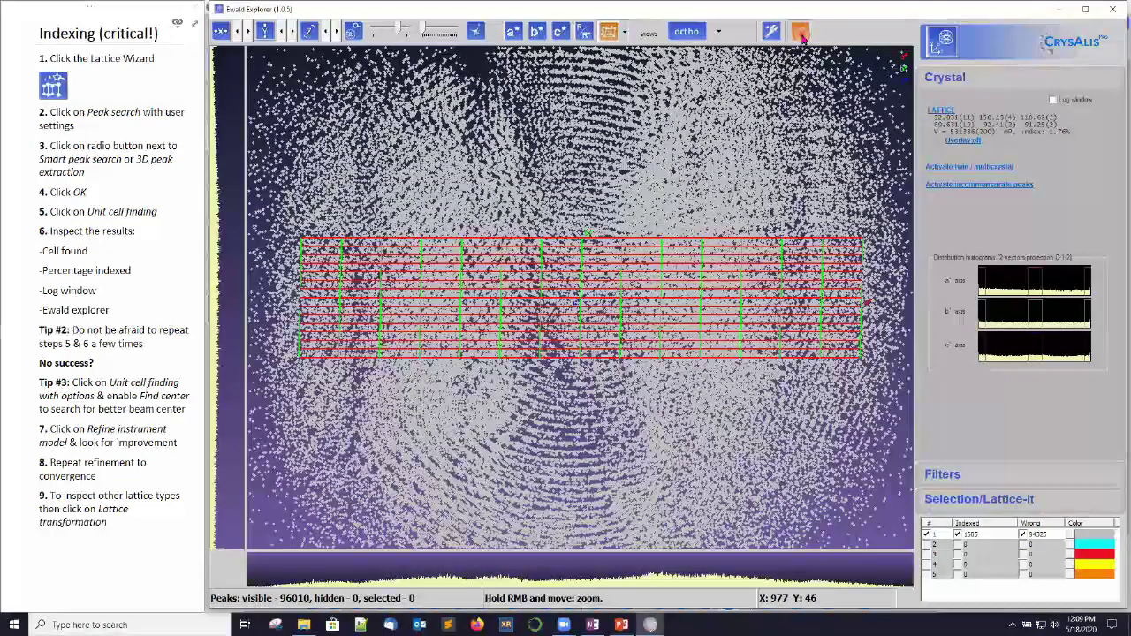
left_click(799, 31)
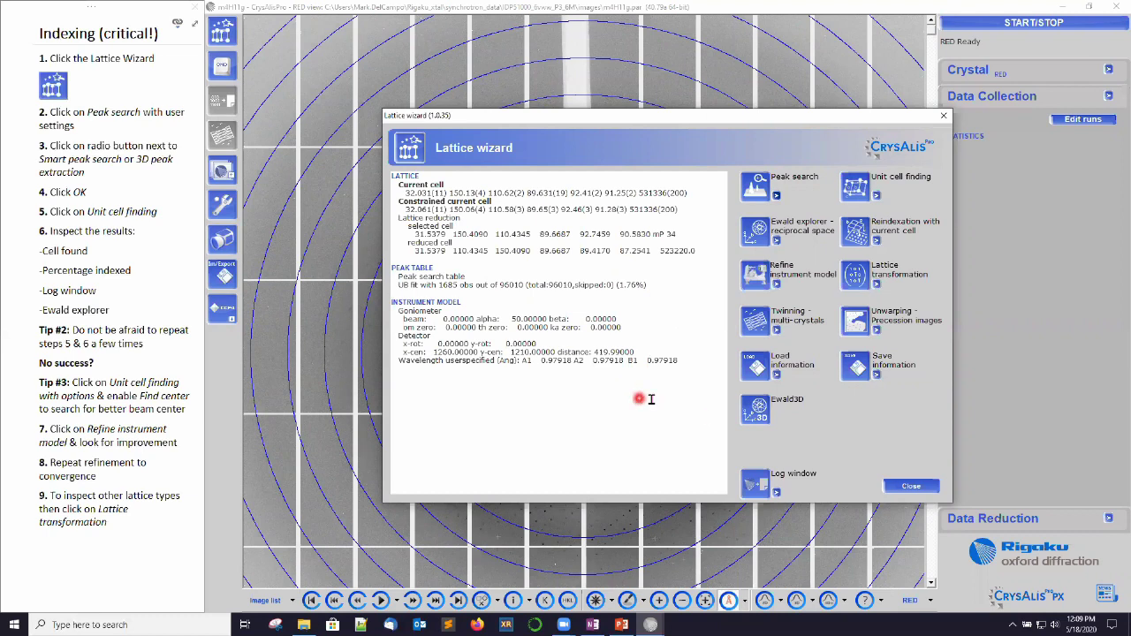
Close the Lattice wizard, turn the notes to the Import Esperanto page and close the m4H11g experiment window.
left_click(898, 488)
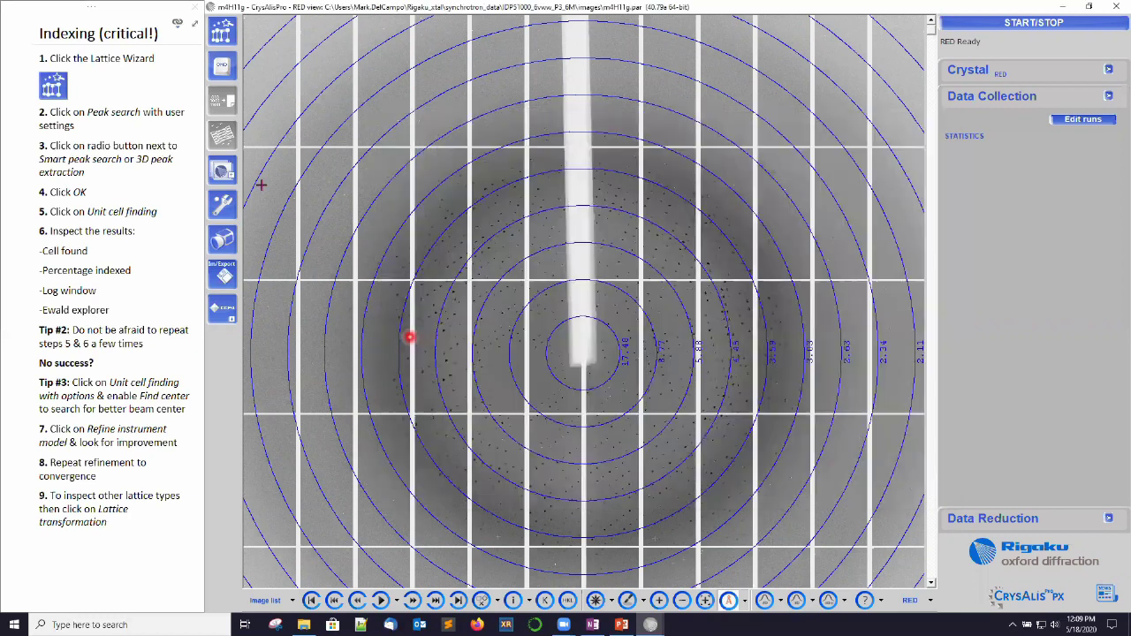
left_click(159, 34)
key("ctrl+Page_Down")
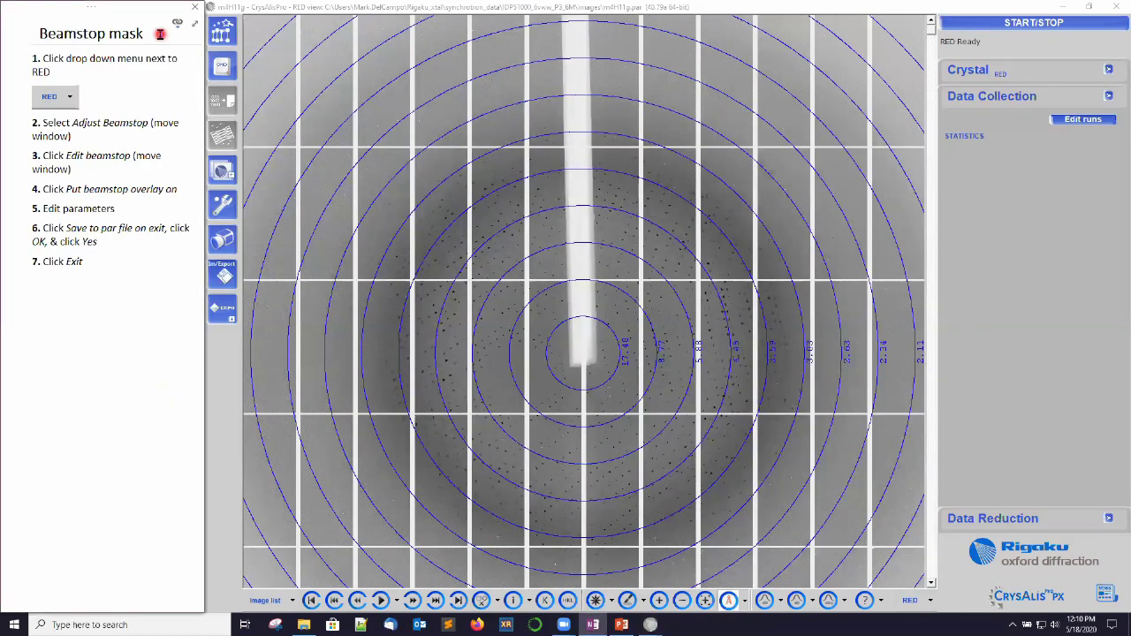
key("ctrl+Page_Down")
key("ctrl+Page_Down")
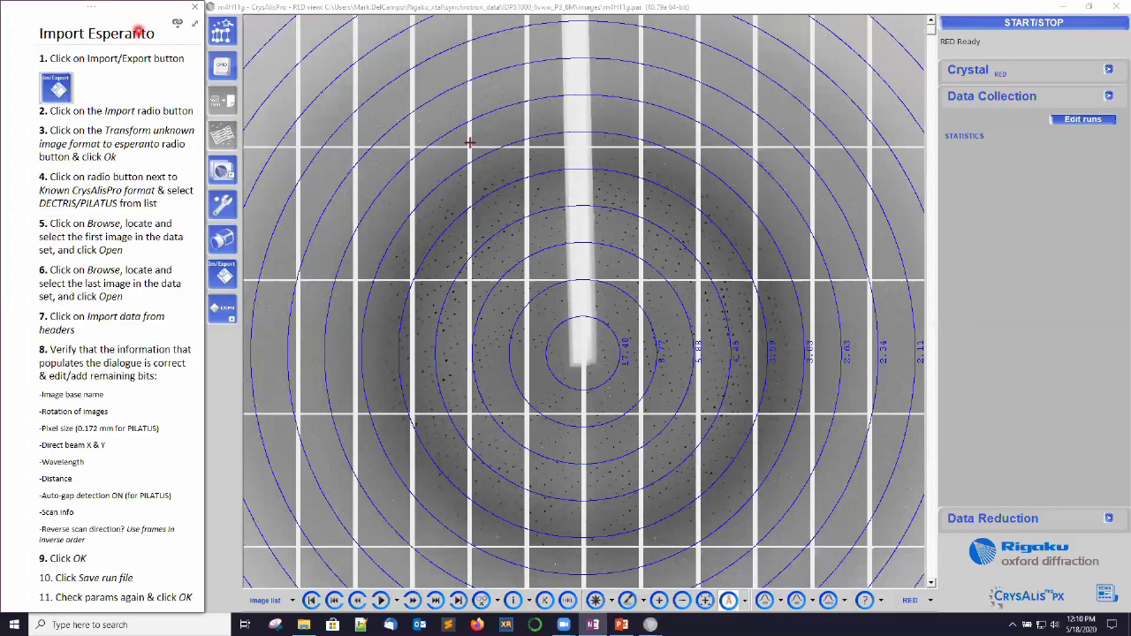
left_click(1115, 7)
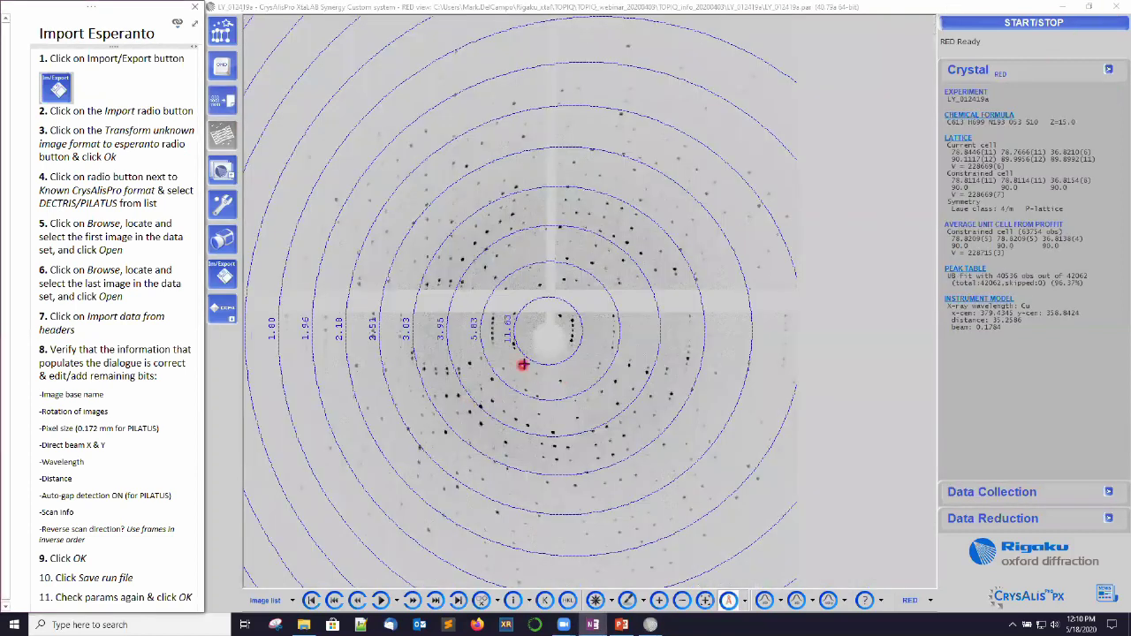
Start an image import with the option to transform an unknown image format to esperanto.
left_click(226, 275)
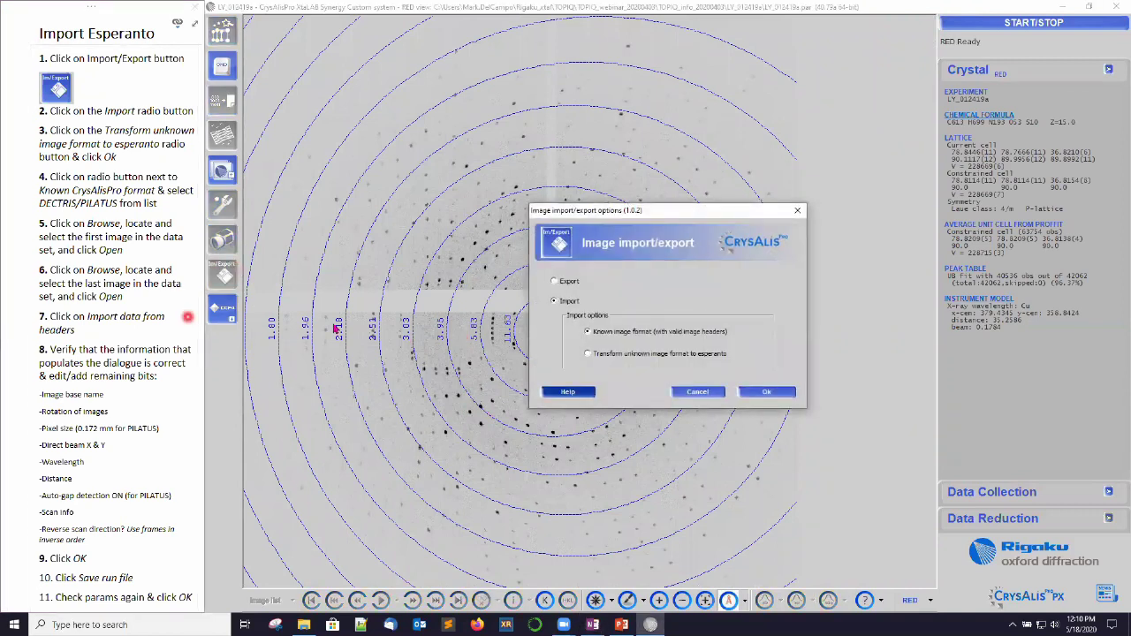
left_click(557, 302)
left_click(590, 354)
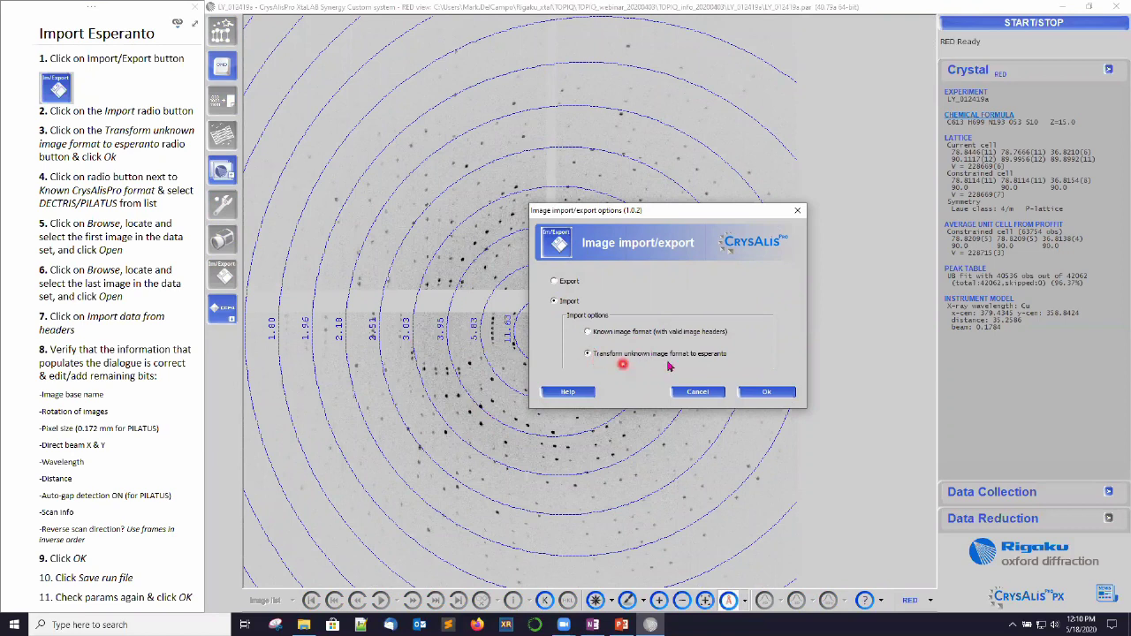
left_click(781, 398)
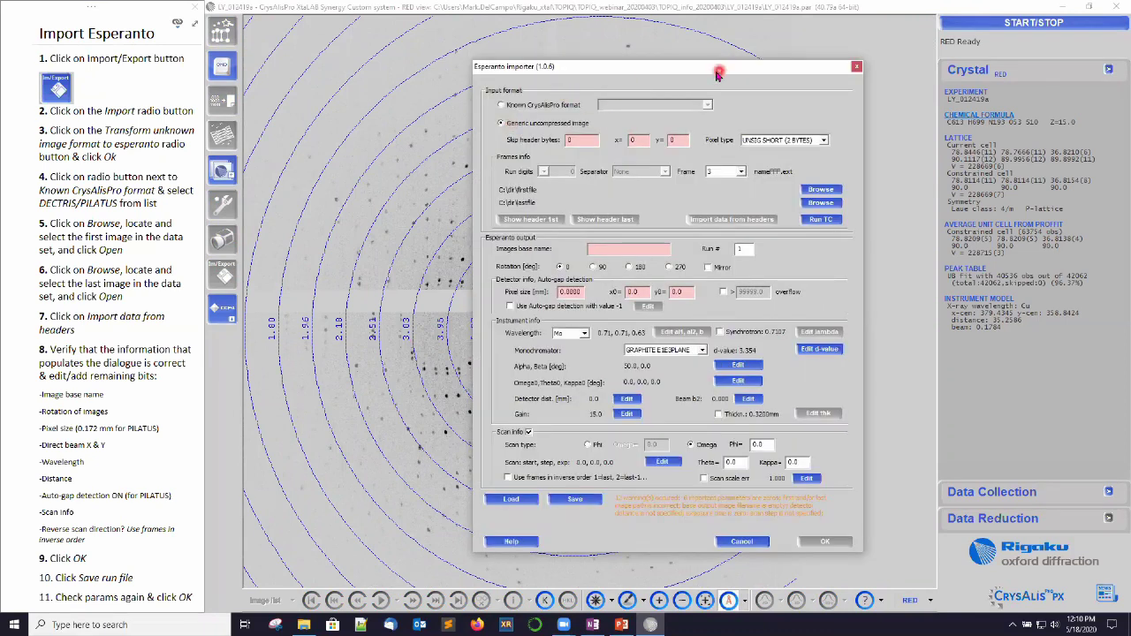
Set the import's input format to the known CrysAlisPro format DECTRIS/PILATUS.
left_click(533, 203)
left_click(493, 143)
left_click(501, 105)
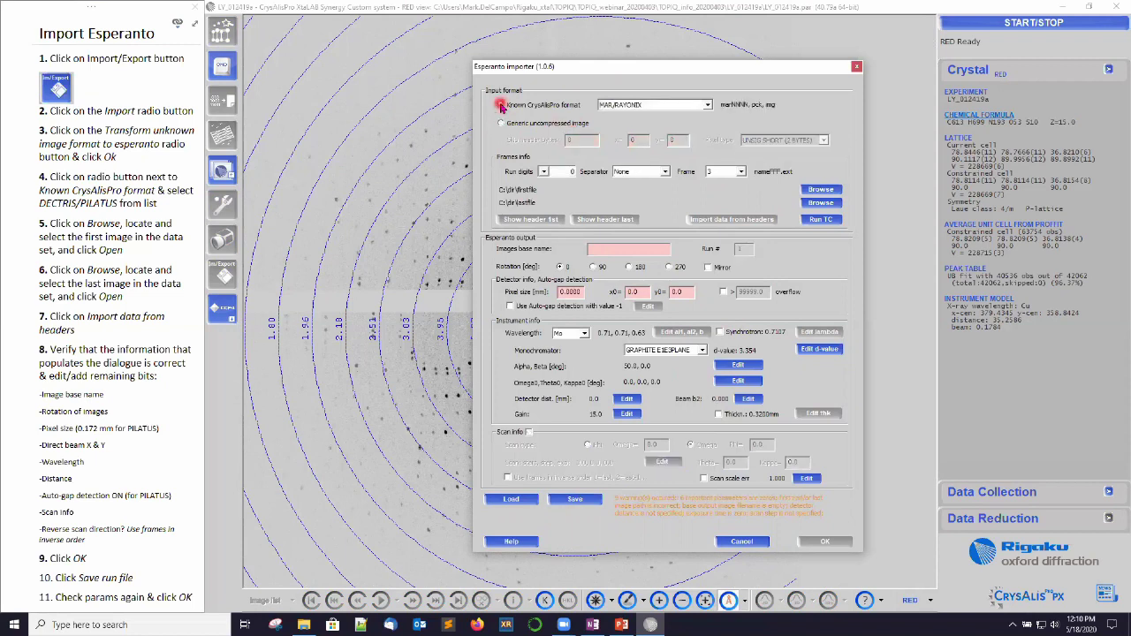
left_click(649, 104)
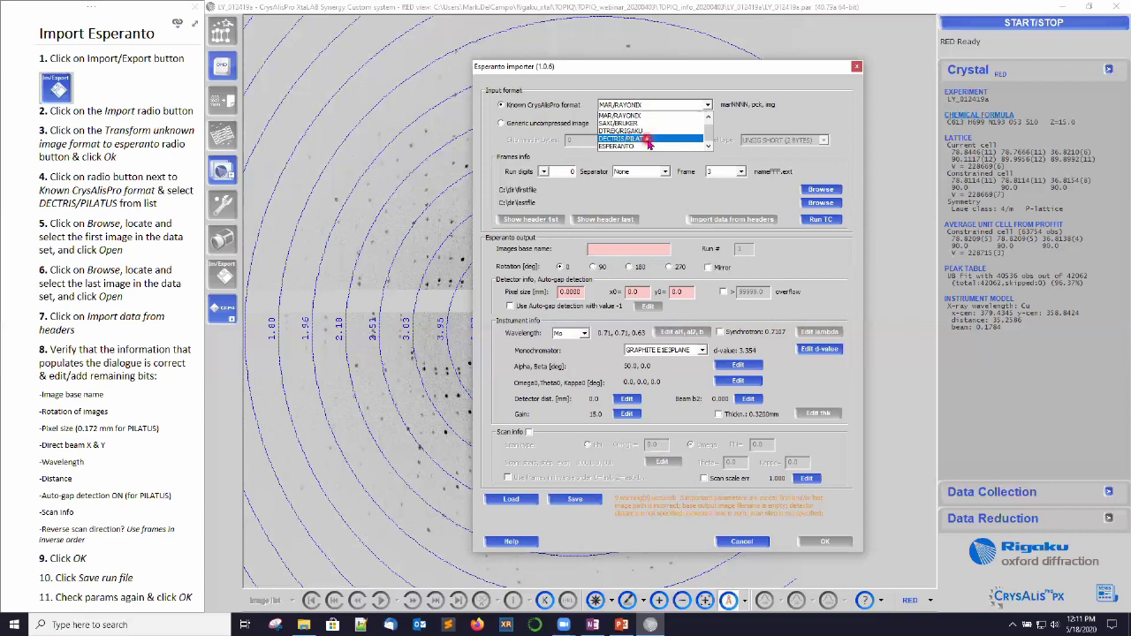
left_click(650, 141)
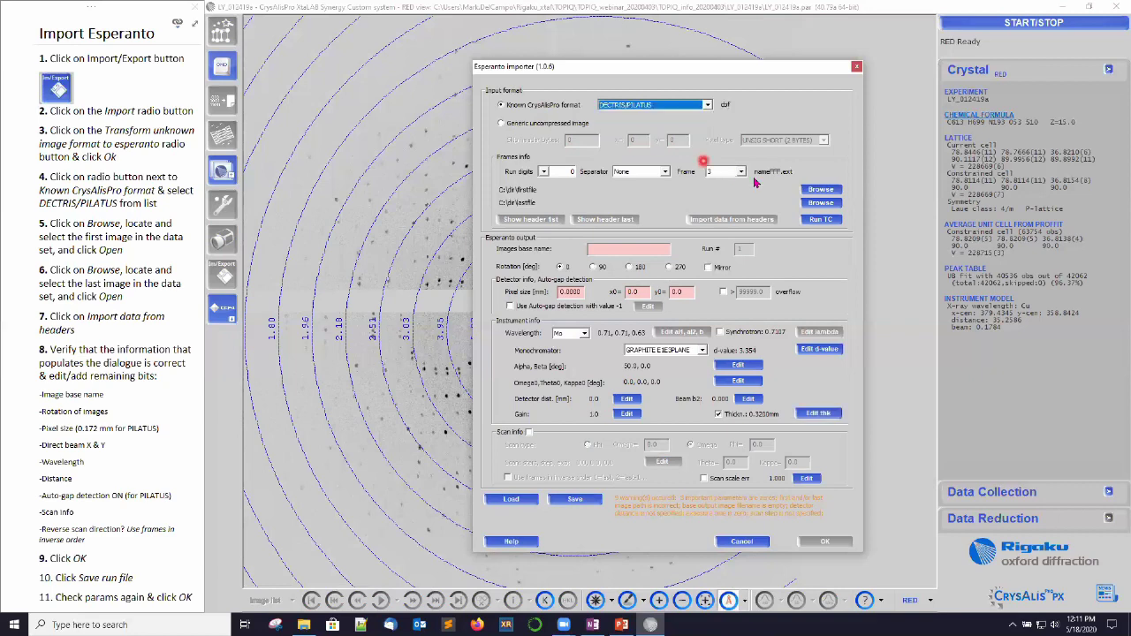
Choose m4H11g_00001.cbf as the first image and m4H11g_00200.cbf as the last image for the import.
left_click(820, 190)
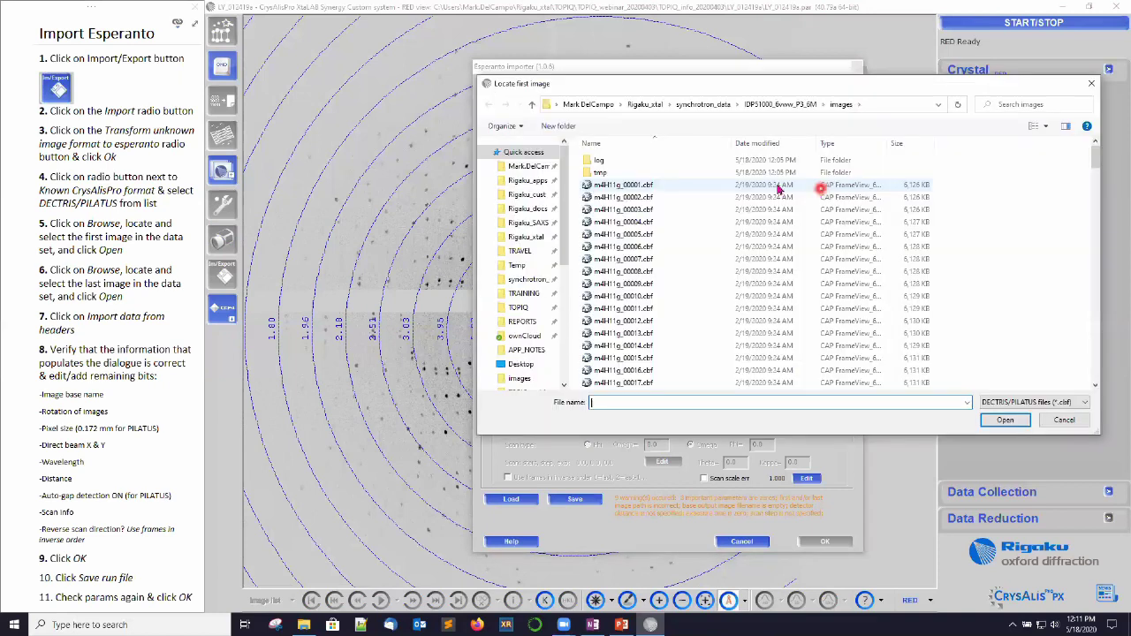
left_click(640, 182)
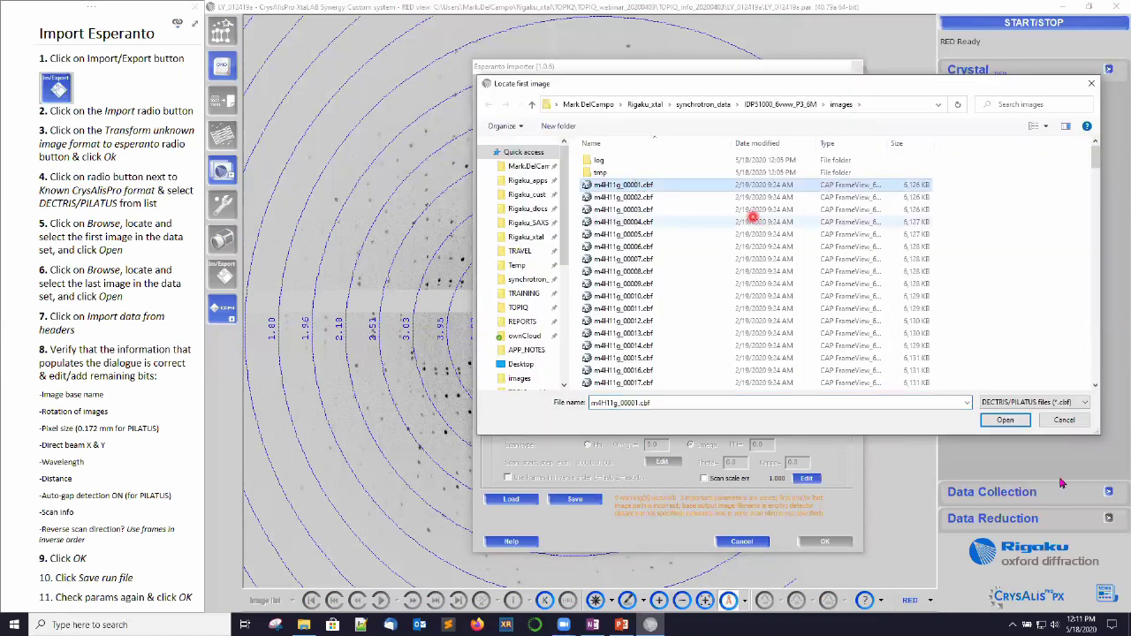
left_click(1017, 422)
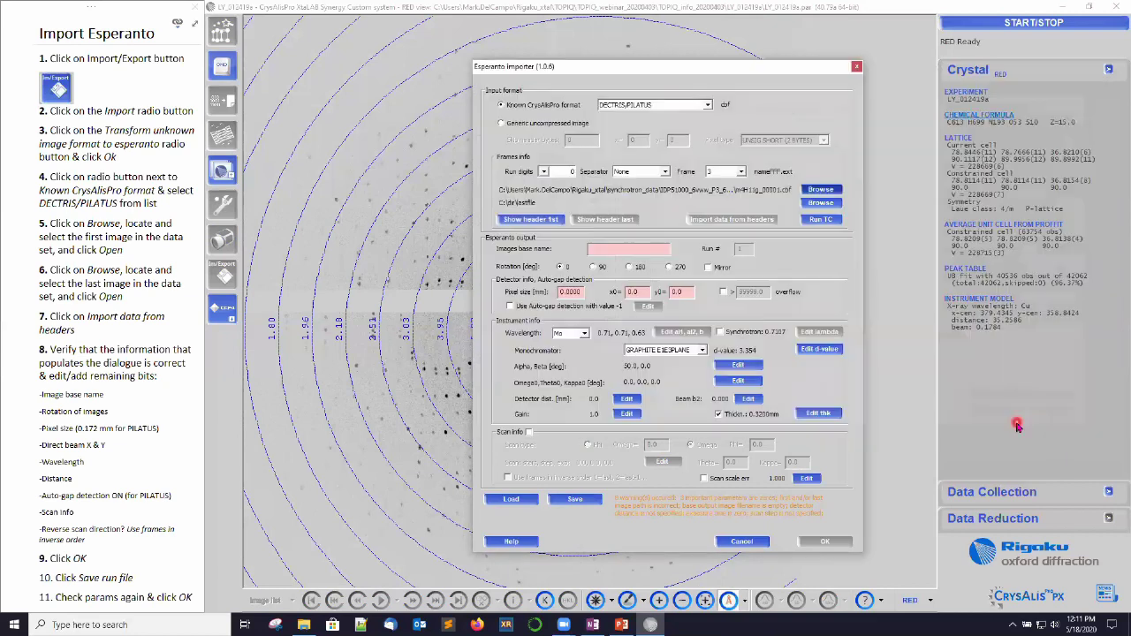
left_click(822, 204)
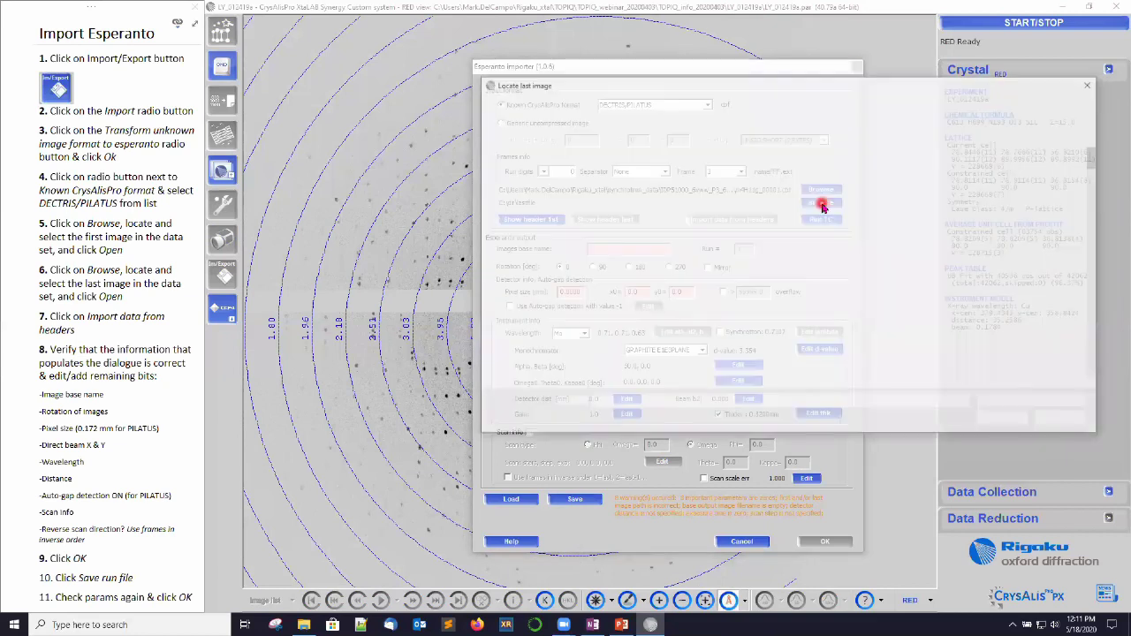
left_click_drag(1094, 167, 1096, 175)
left_click_drag(1114, 336, 1099, 369)
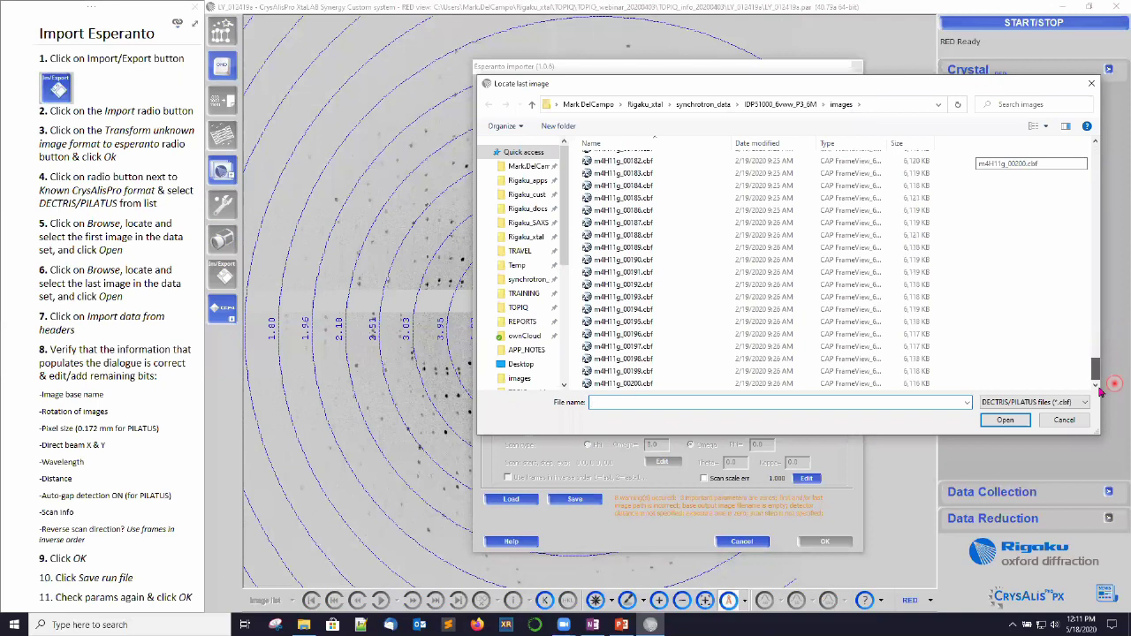
left_click(787, 384)
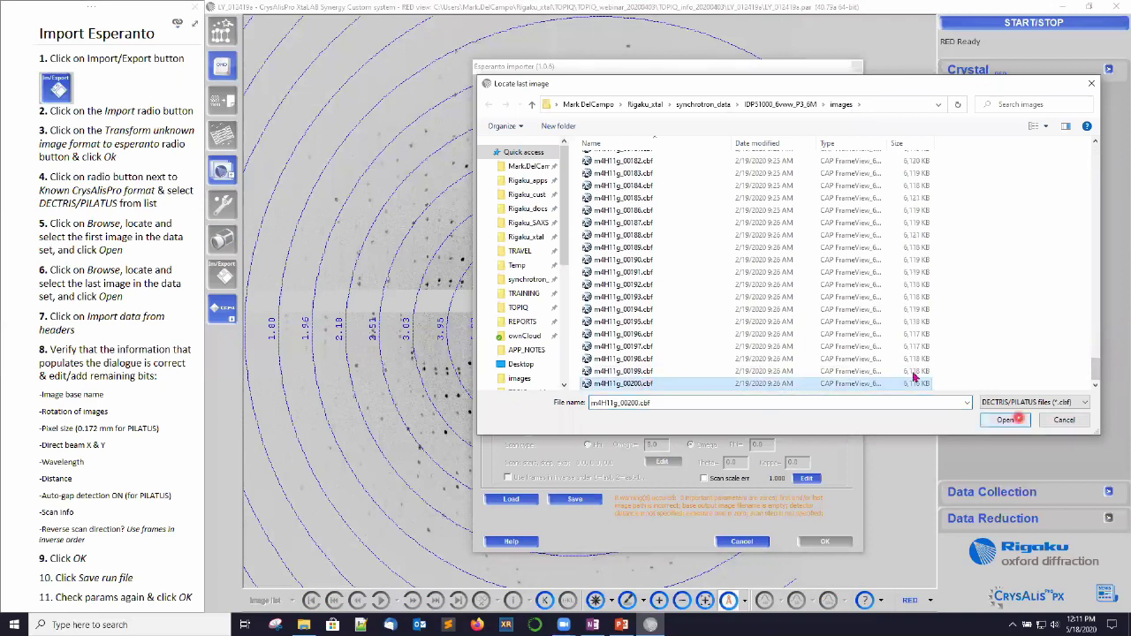
left_click(1021, 422)
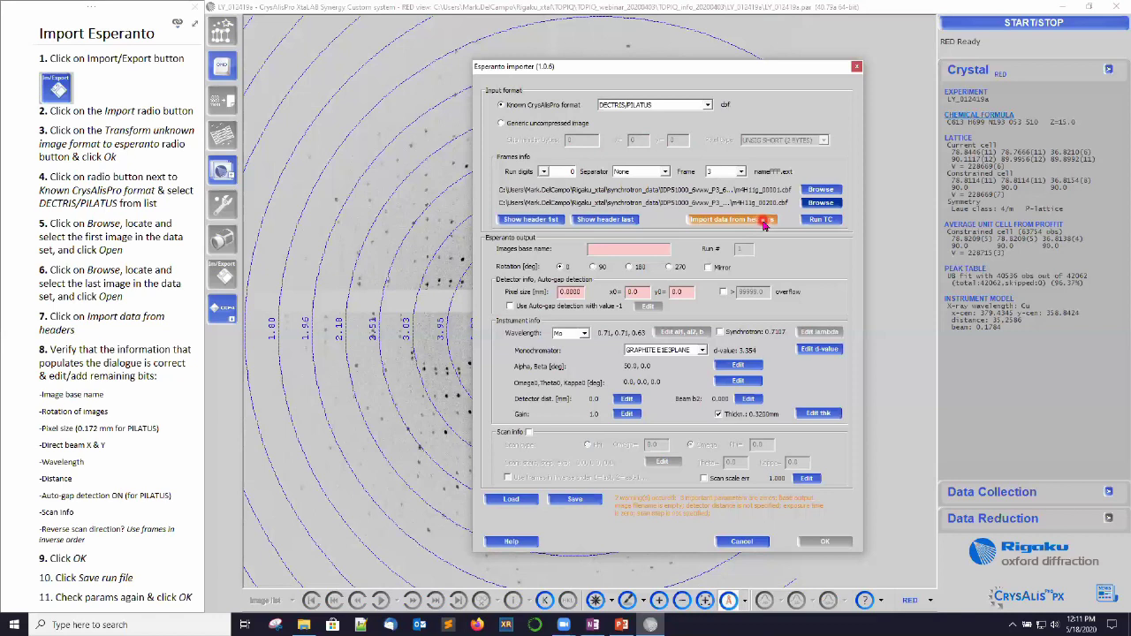
Import the image data from the file headers and set the detector pixel size to 0.172 mm.
left_click(765, 226)
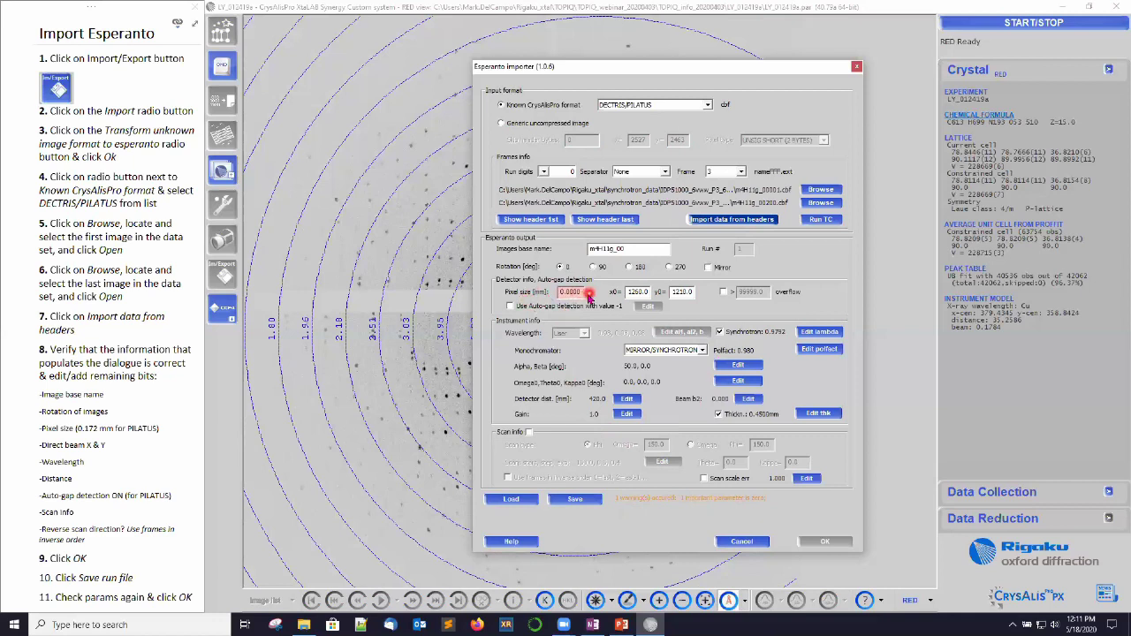
left_click_drag(588, 295, 539, 284)
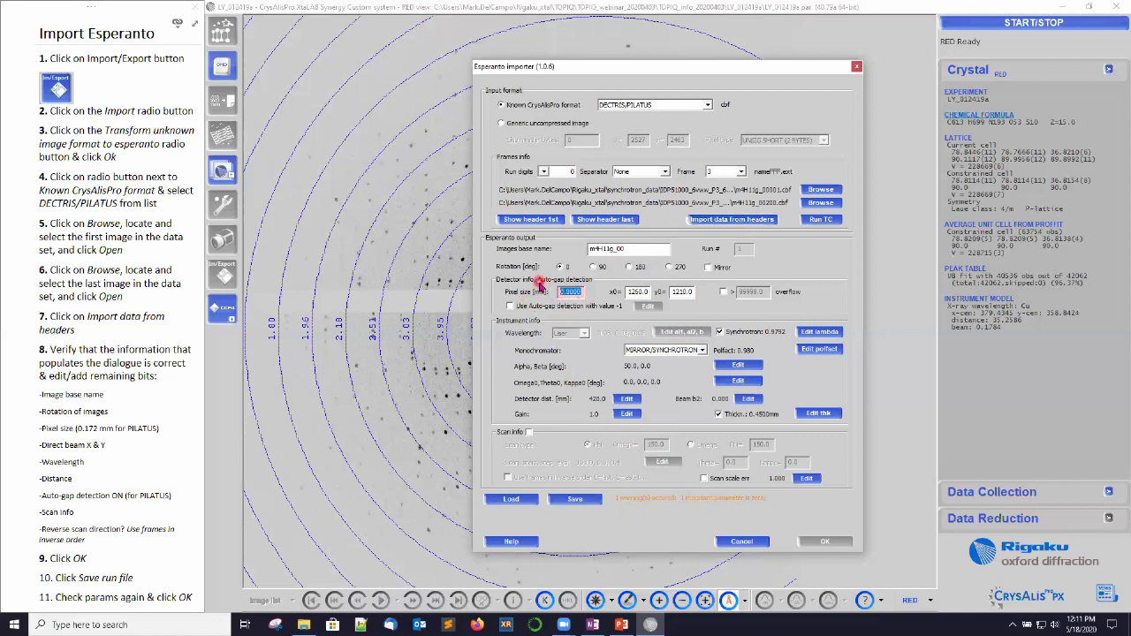
type("0.172")
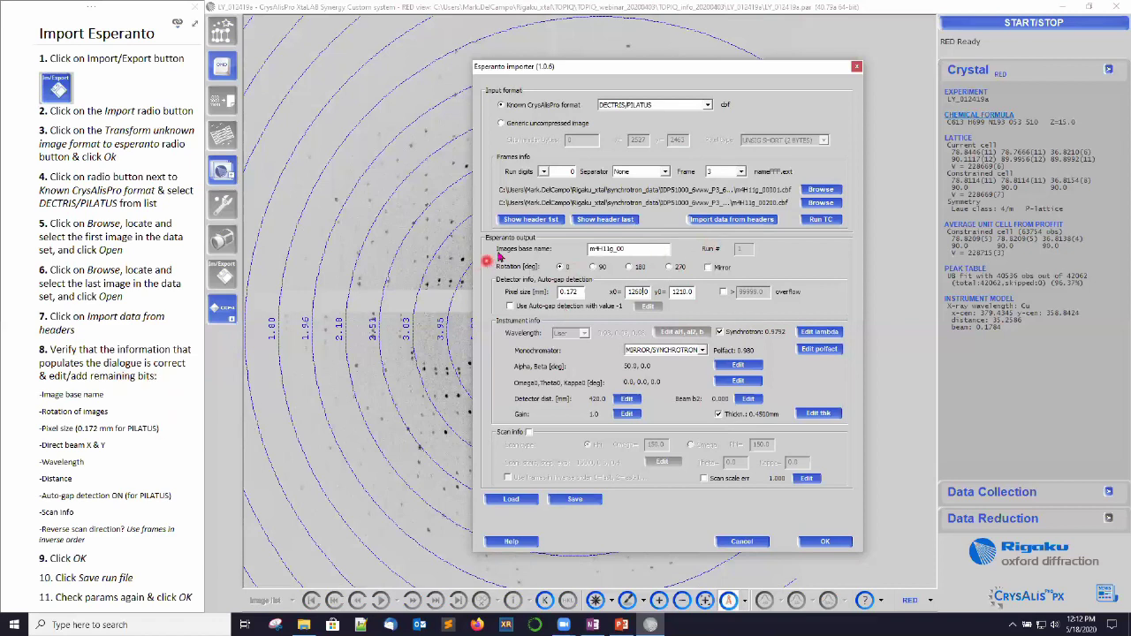
Name the output images sarscov2prot with rotation 0 and enable auto-gap detection with value -1.
left_click_drag(634, 252, 569, 245)
type("ssr")
left_click(630, 267)
left_click(558, 269)
left_click(510, 306)
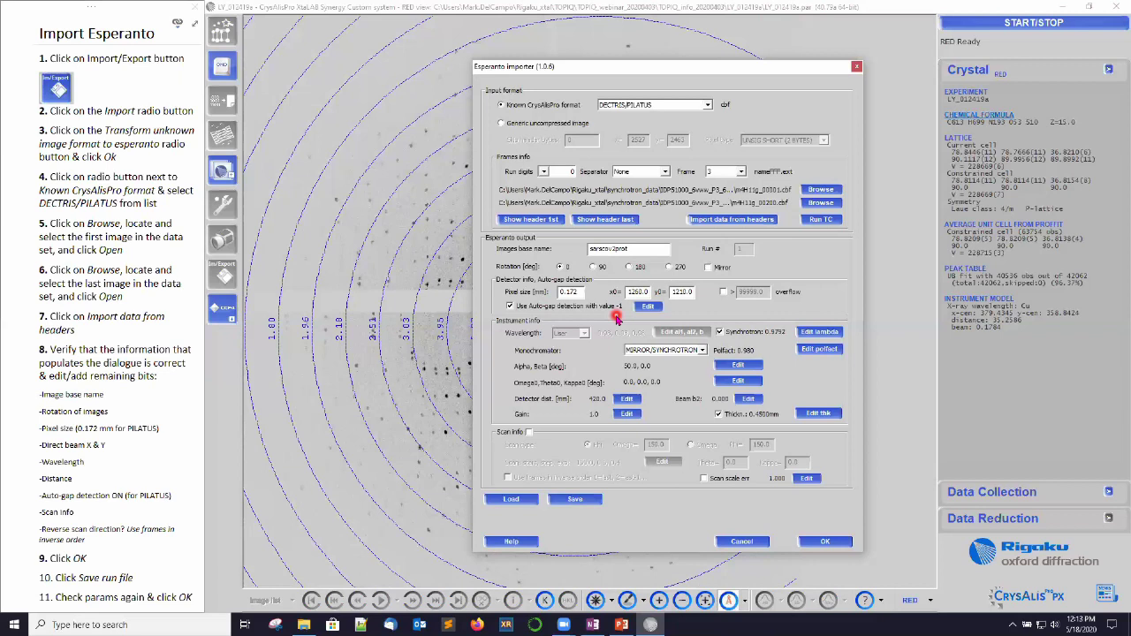
Enable the scan info with frames in inverse order and a Phi scan, setting both the Omega and Phi angles to 0.
left_click(528, 432)
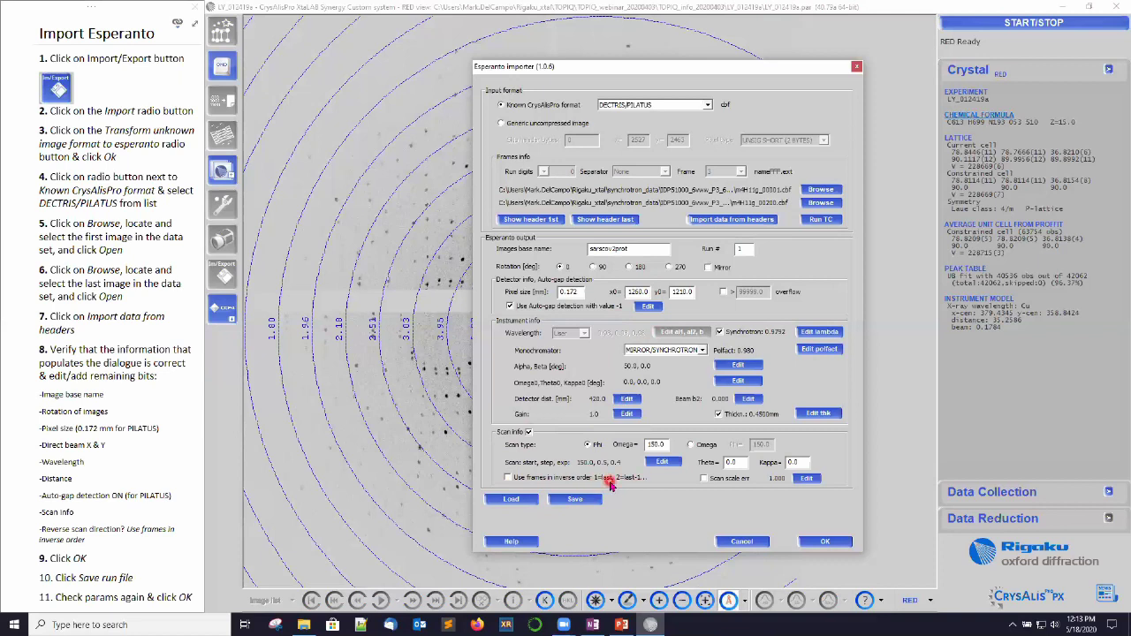
left_click(509, 478)
left_click_drag(646, 444, 662, 456)
type("0")
left_click(690, 445)
left_click_drag(756, 445, 782, 445)
type("0")
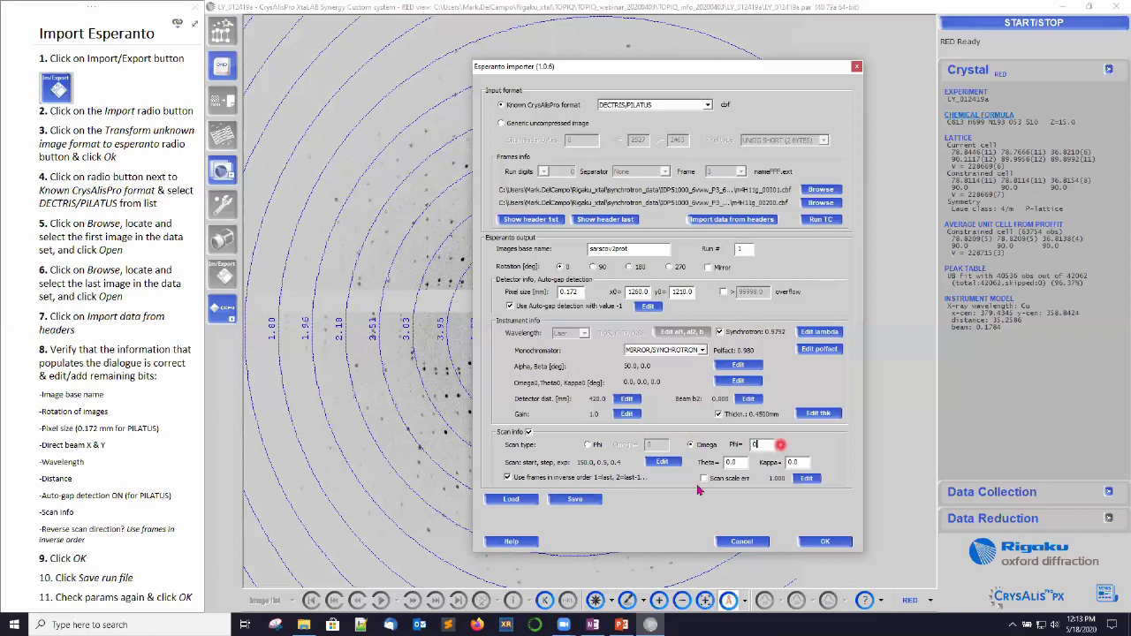
left_click(588, 445)
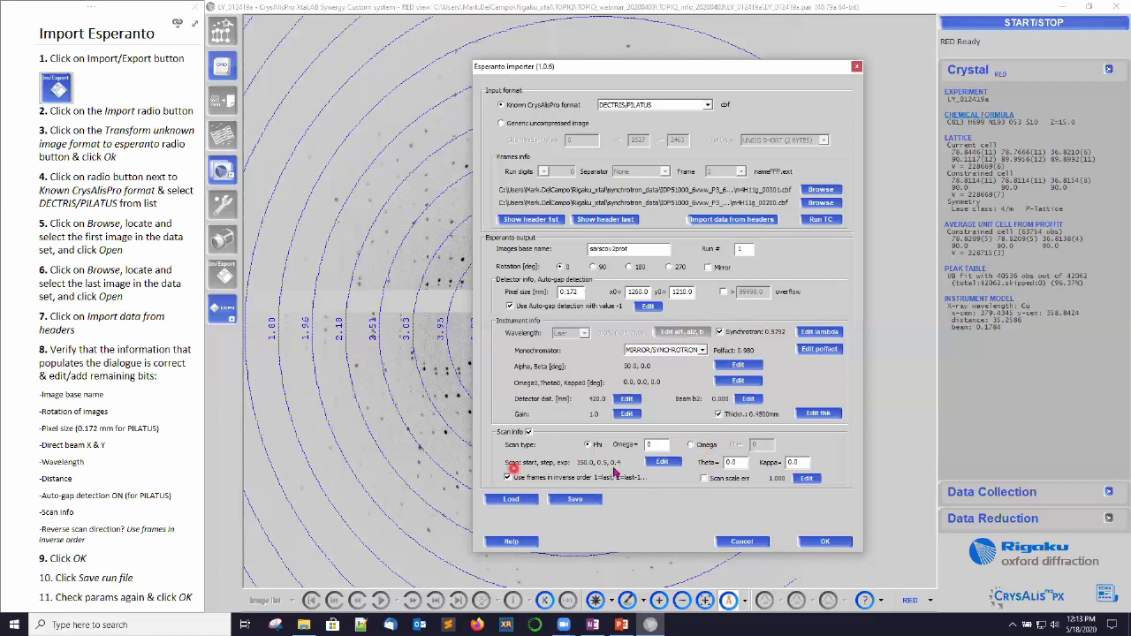
Set the scan start angle to 0 degrees and start the conversion of the images to Esperanto format.
left_click(662, 461)
left_click(599, 317)
key("Delete")
key("Delete")
key("Delete")
key("Delete")
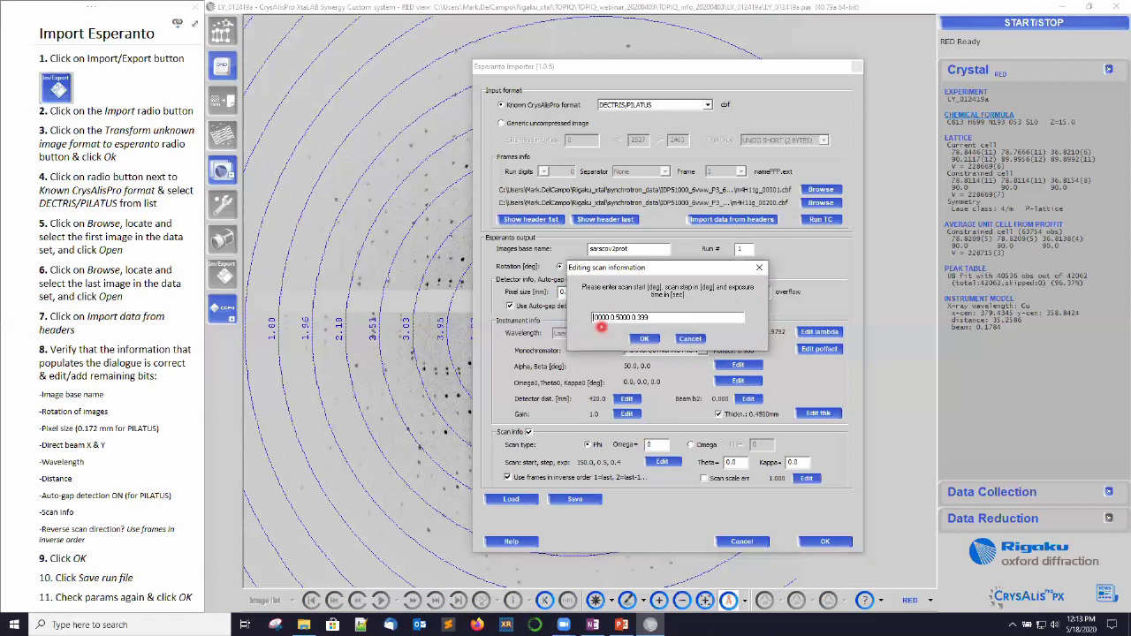
left_click(642, 340)
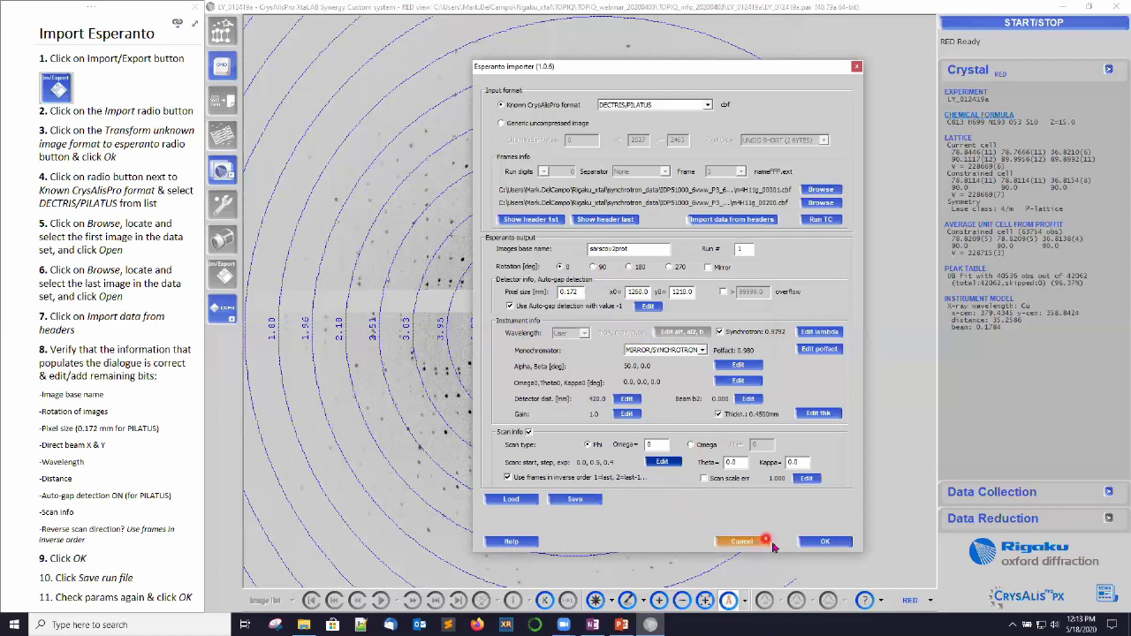
left_click(825, 542)
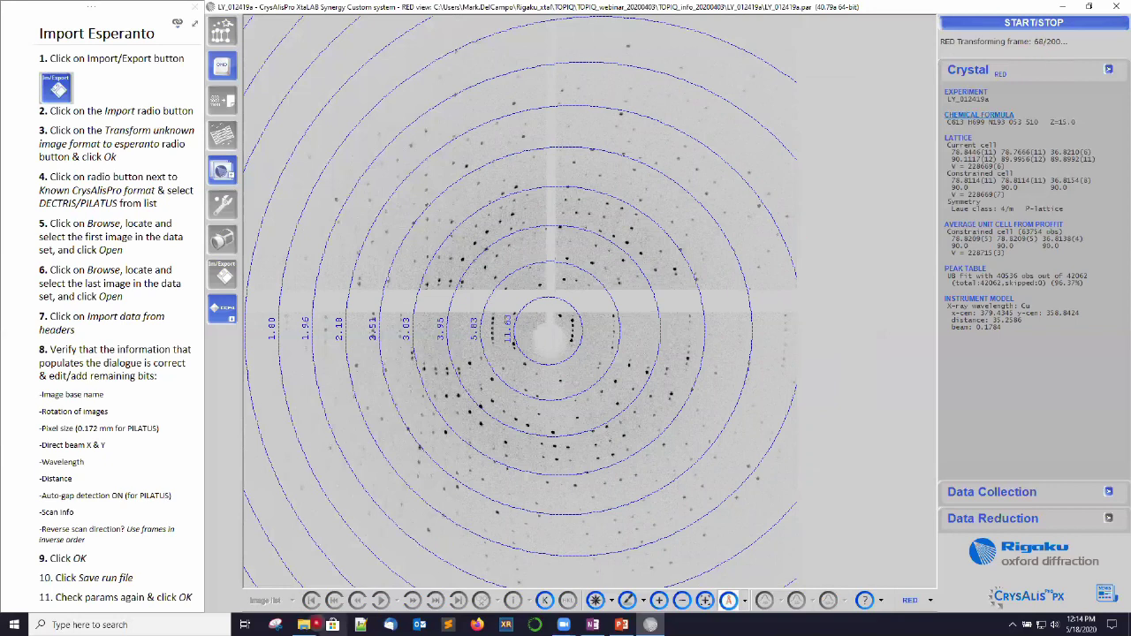
In File Explorer, inspect the ESPERANTO folder within the IDP51000_6vww_P3_6M images folder for the converted frames, then minimize the window.
left_click(304, 625)
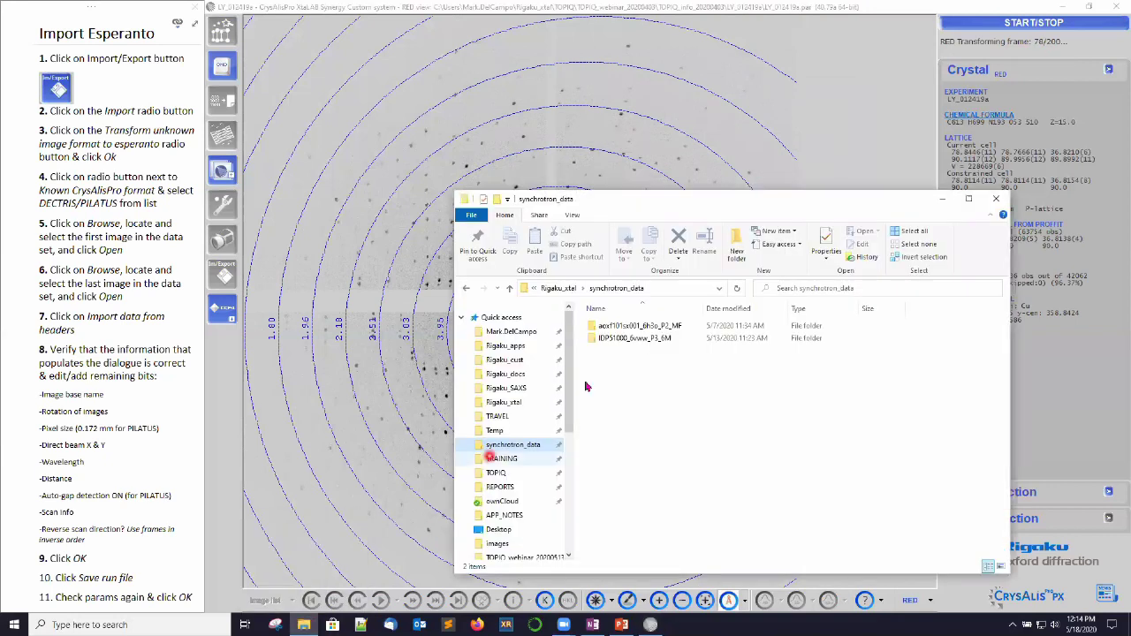
left_click(610, 344)
double_click(610, 347)
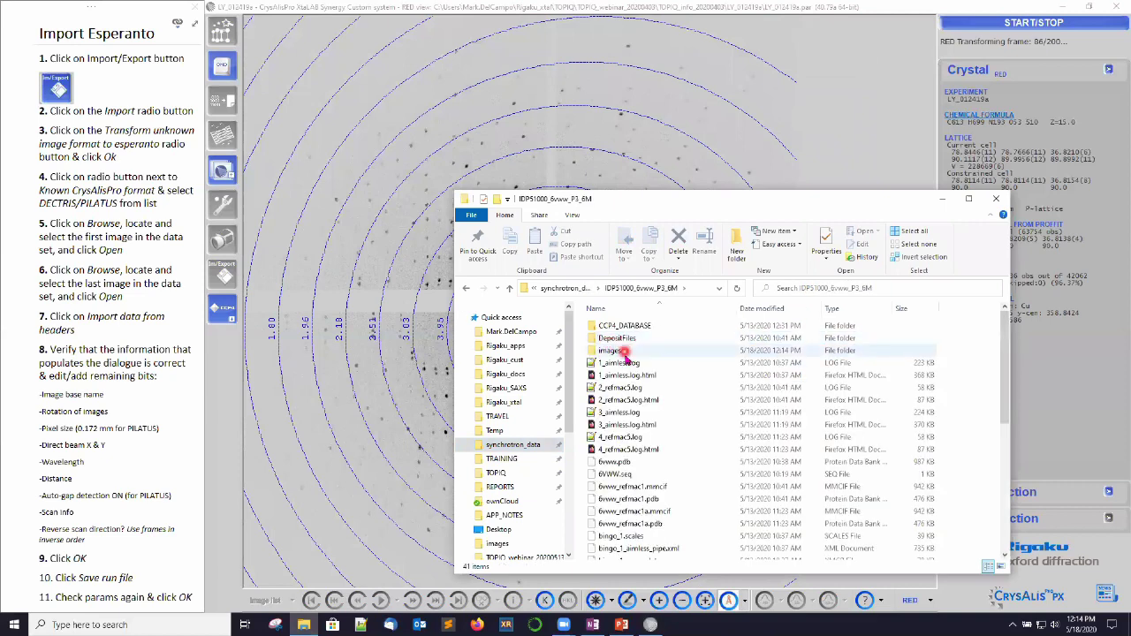
double_click(625, 352)
scroll(650, 424, "down", 9)
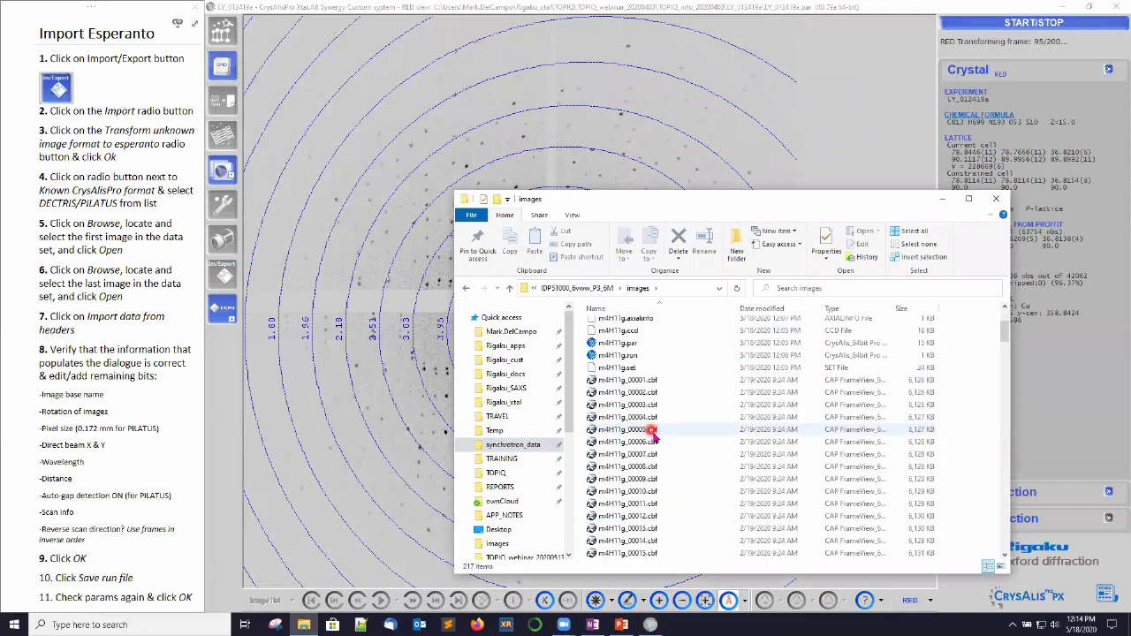
scroll(651, 469, "down", 7)
left_click_drag(1005, 373, 999, 299)
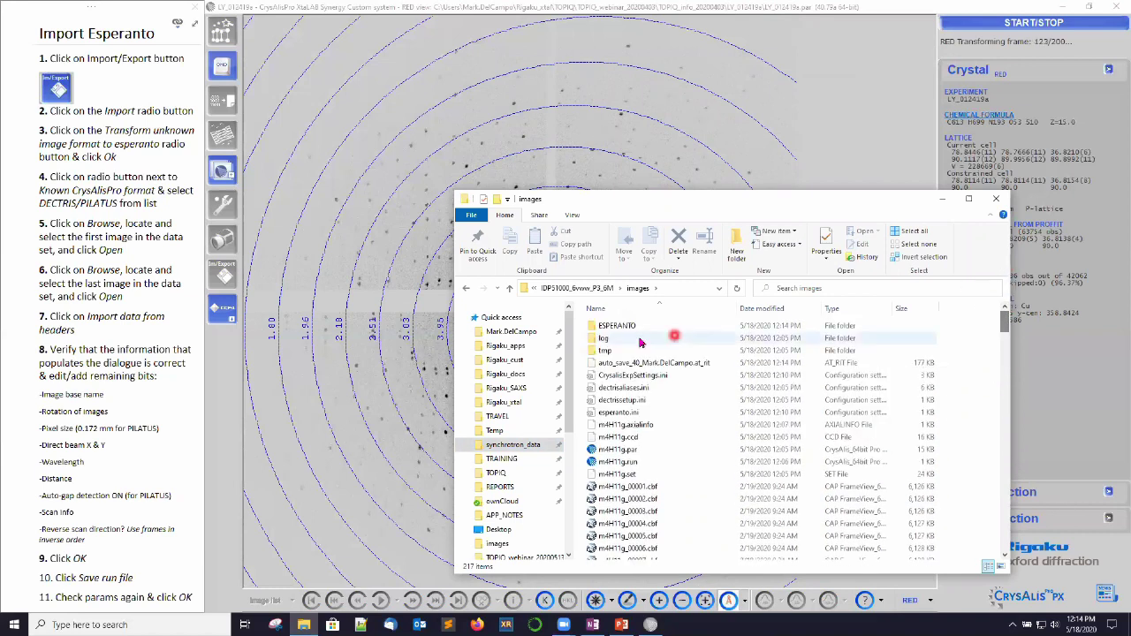
double_click(627, 327)
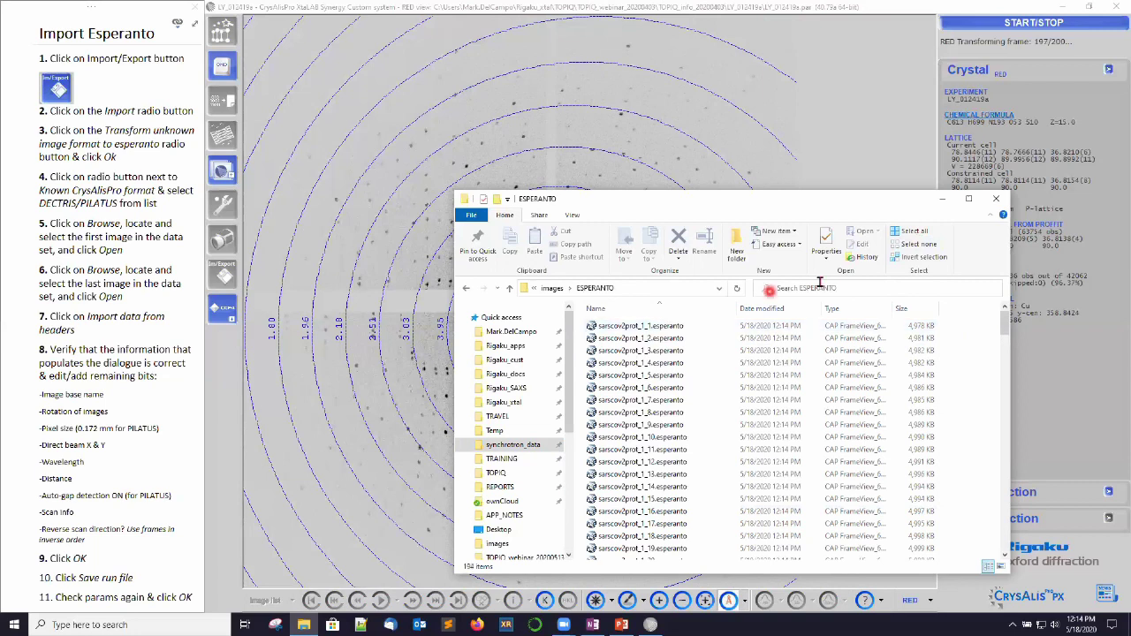
left_click(945, 204)
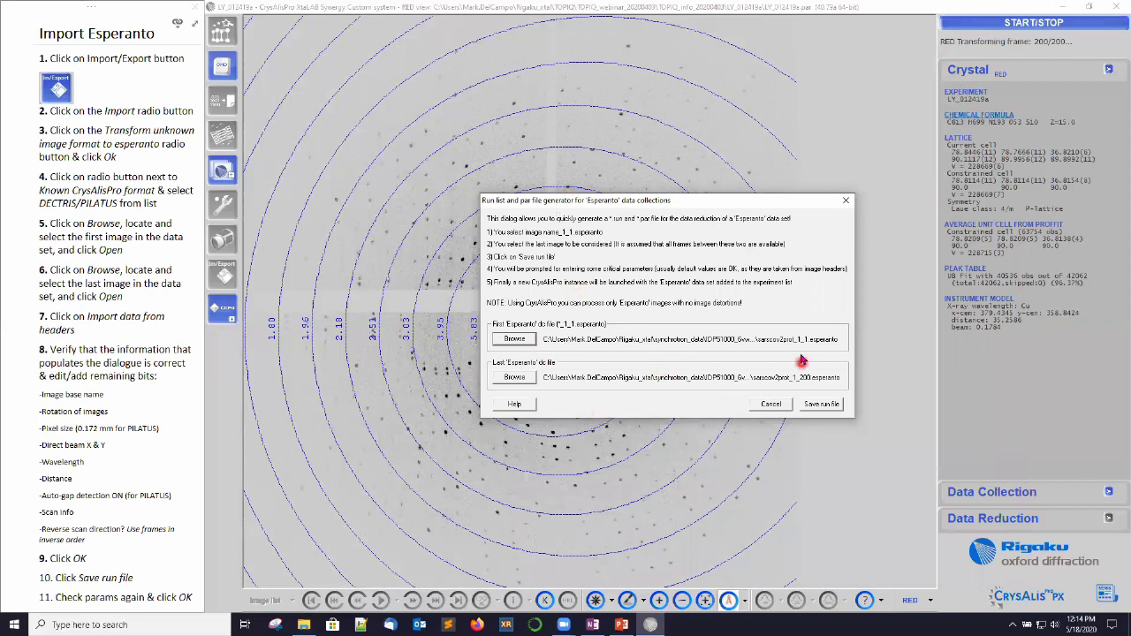
Save the run file for the Esperanto data set and accept the proposed parfile parameters.
left_click(827, 405)
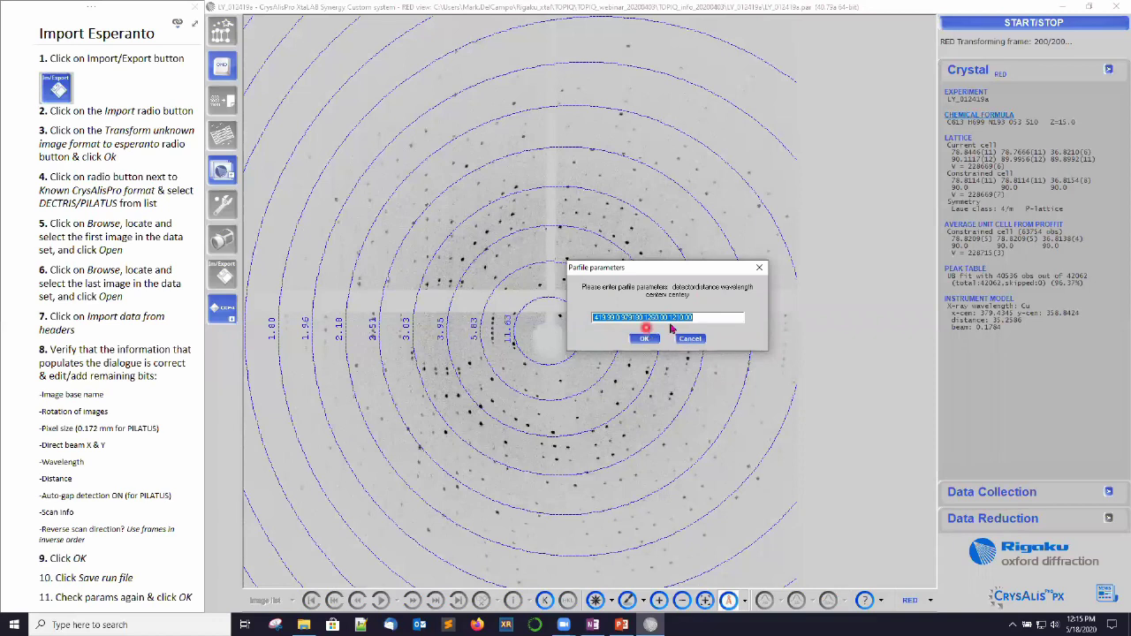
left_click(648, 342)
left_click(648, 344)
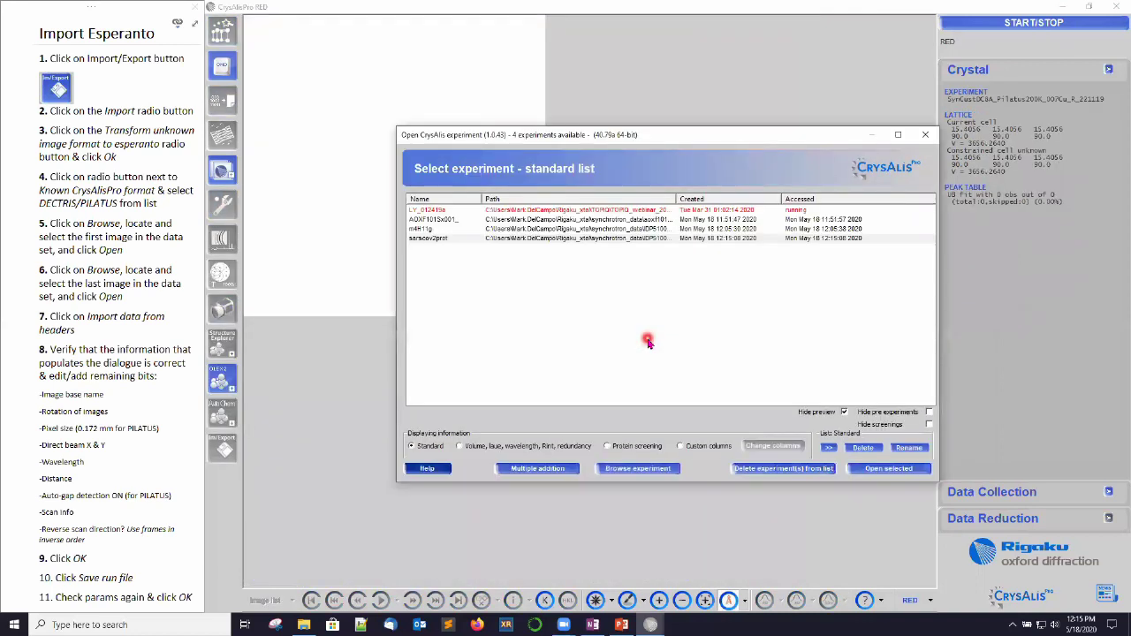
Open the sarscov2prot experiment and set its program options to Protein.
left_click(635, 237)
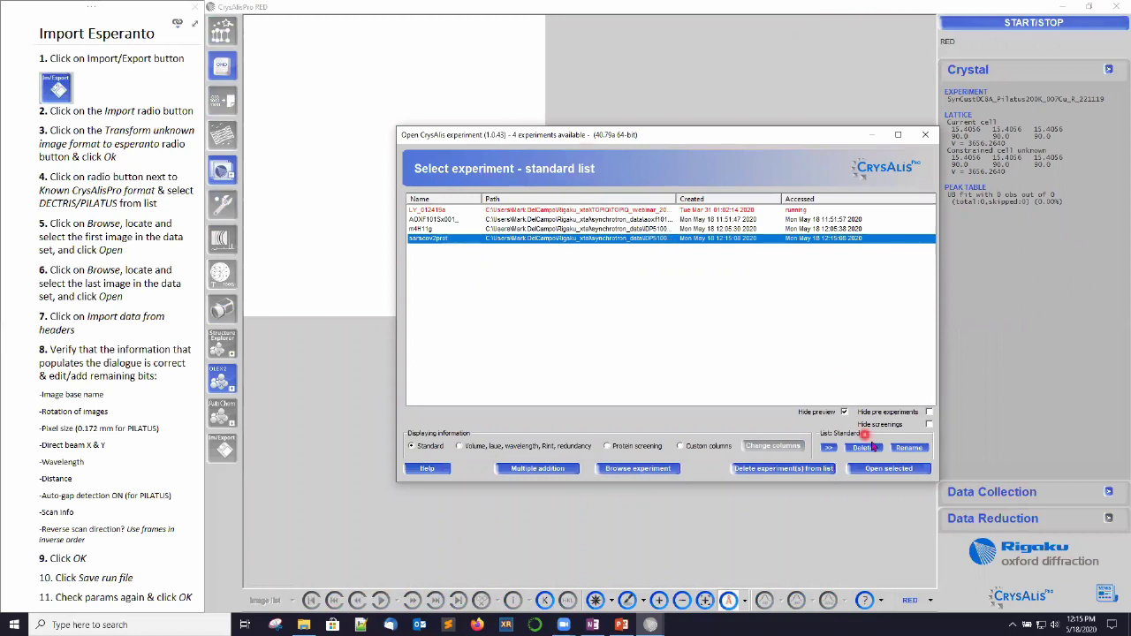
left_click(895, 468)
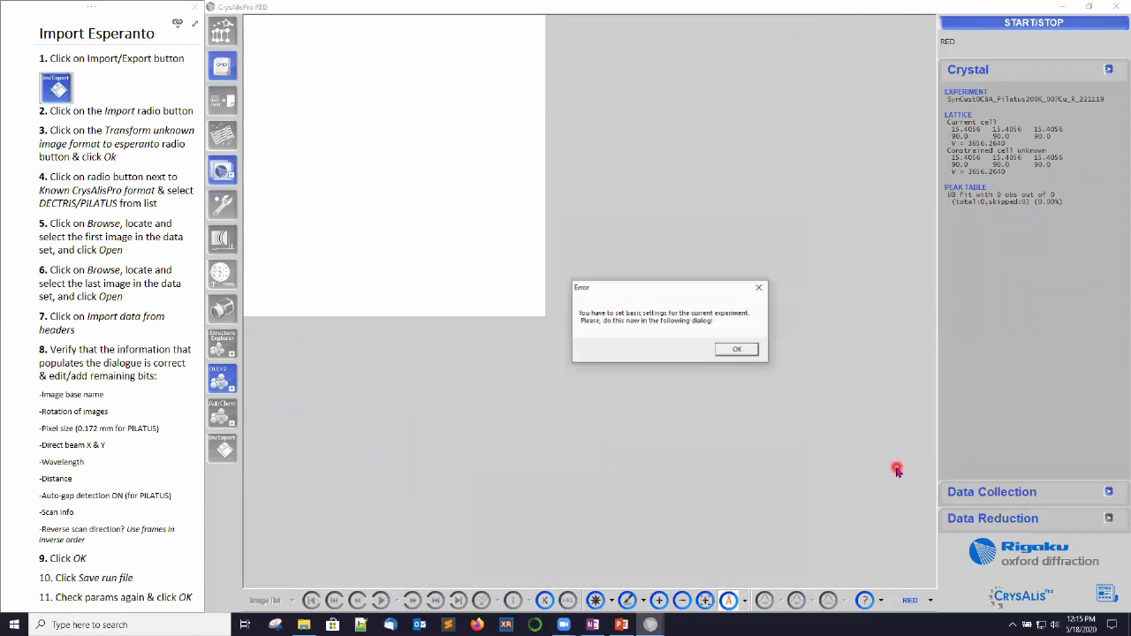
left_click(748, 349)
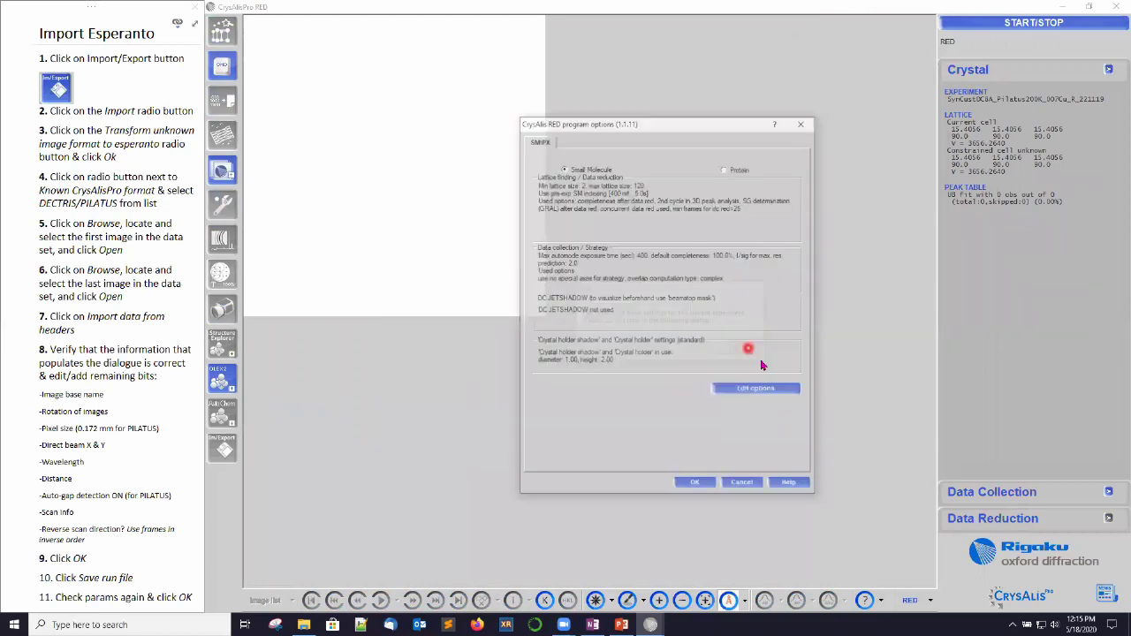
left_click(725, 168)
left_click(697, 485)
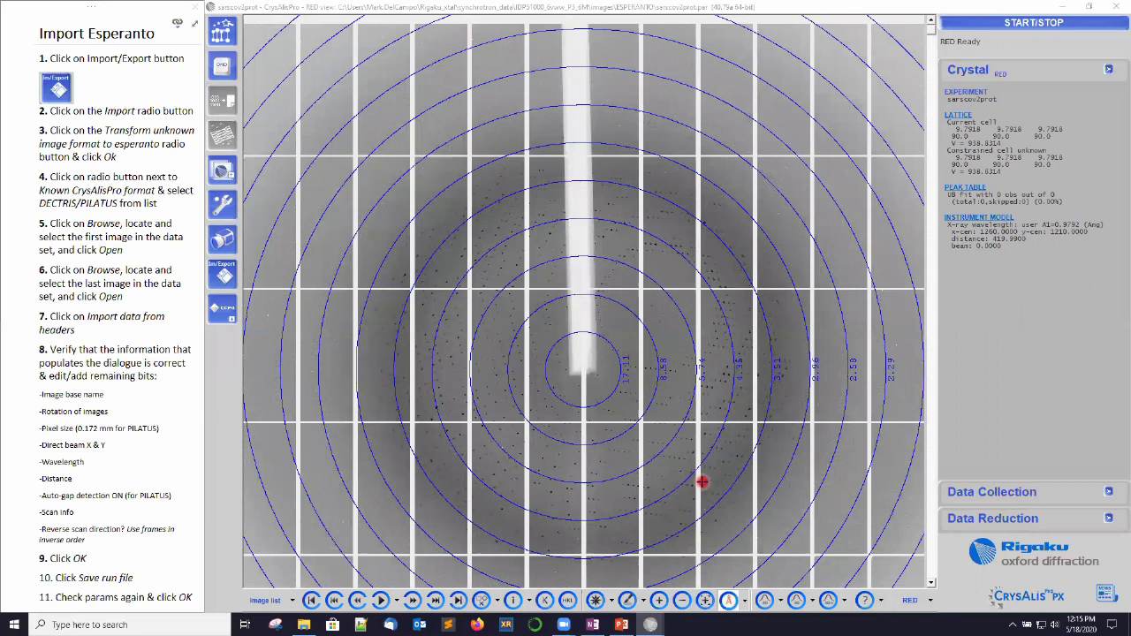
Show the image name, goniometer angles and distance as an overlay on the diffraction image.
left_click(546, 601)
left_click(356, 551)
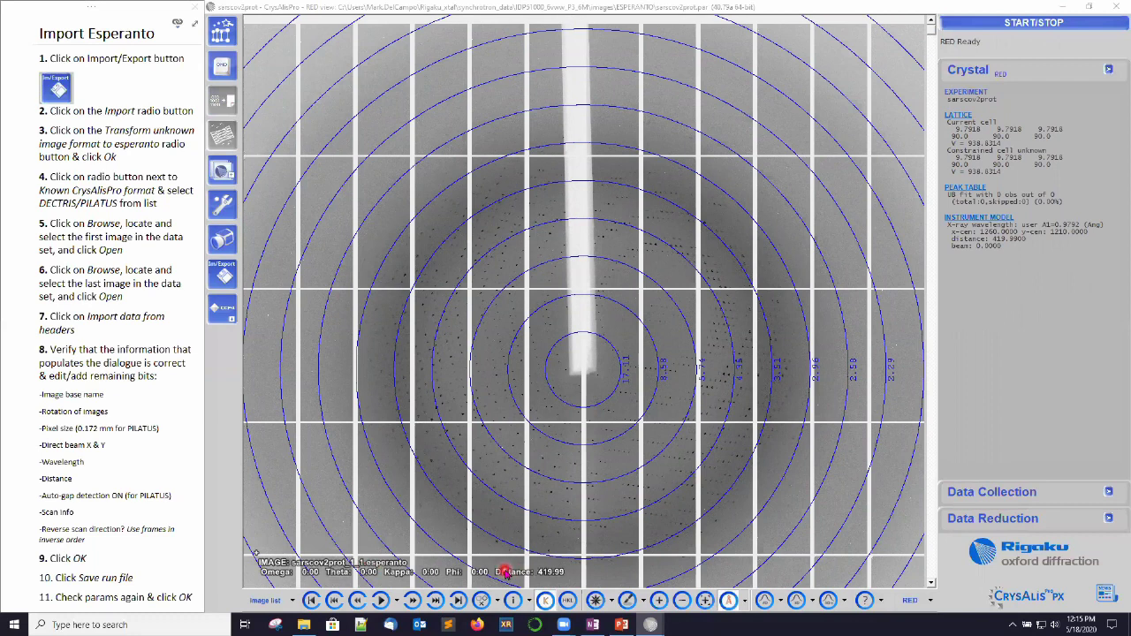
Run a peak search with user settings on the sarscov2prot images and find the unit cell in the Lattice wizard.
left_click(221, 32)
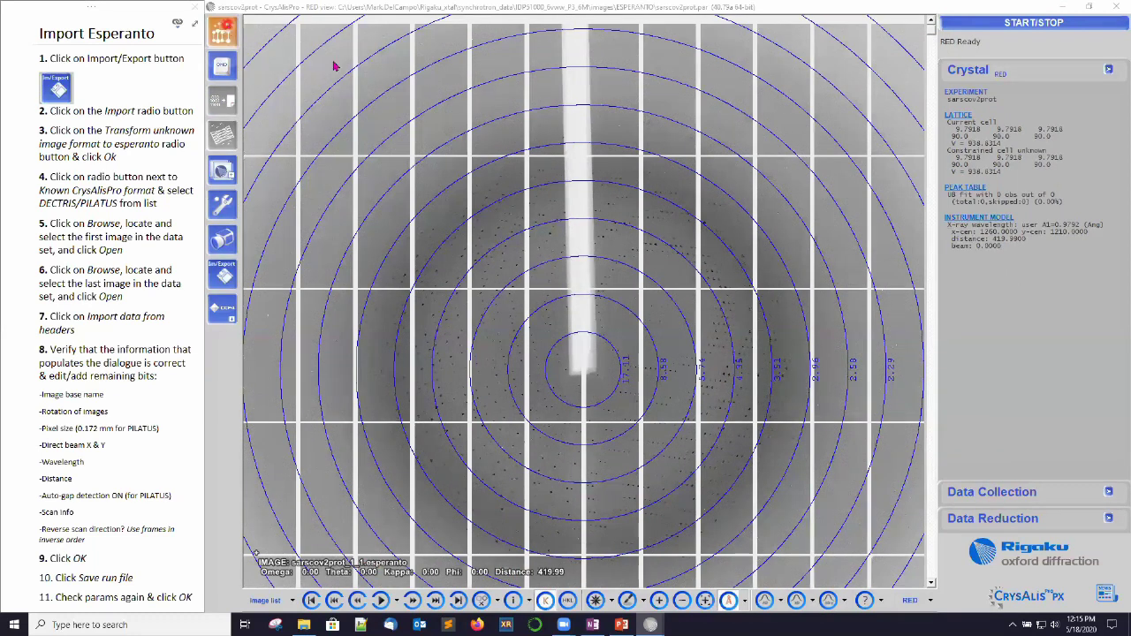
left_click(779, 196)
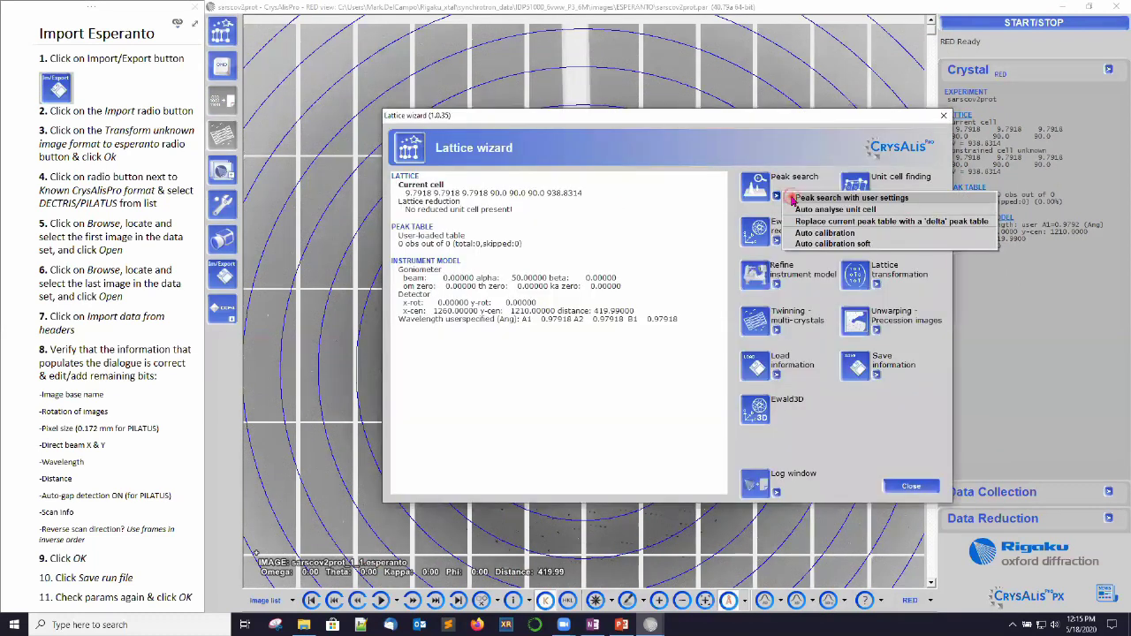
left_click(792, 197)
left_click(868, 476)
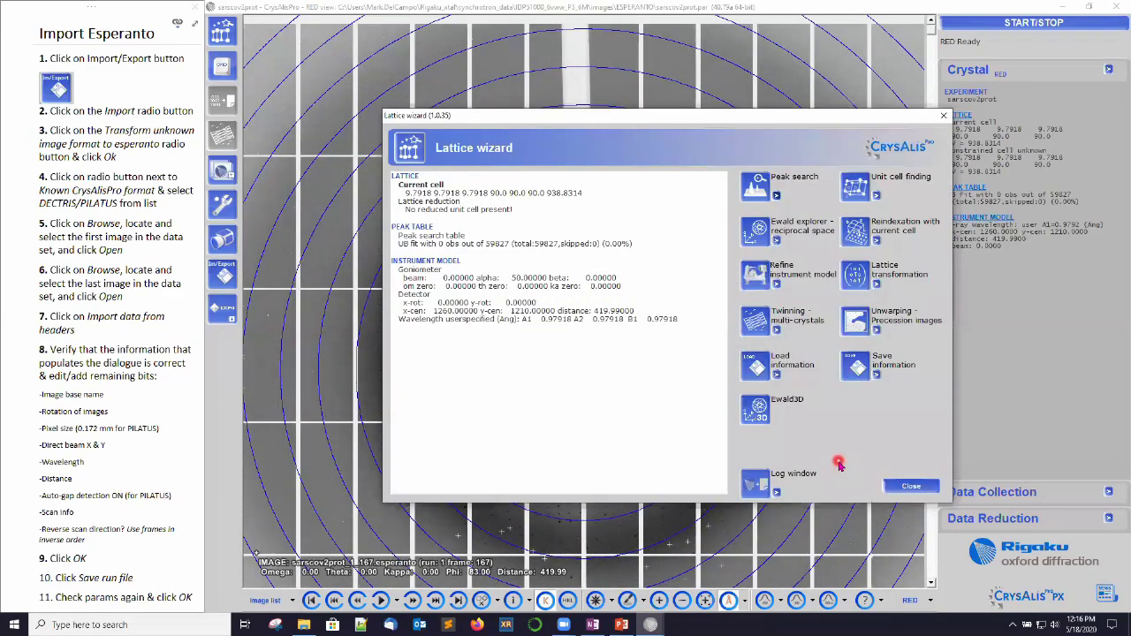
left_click(859, 196)
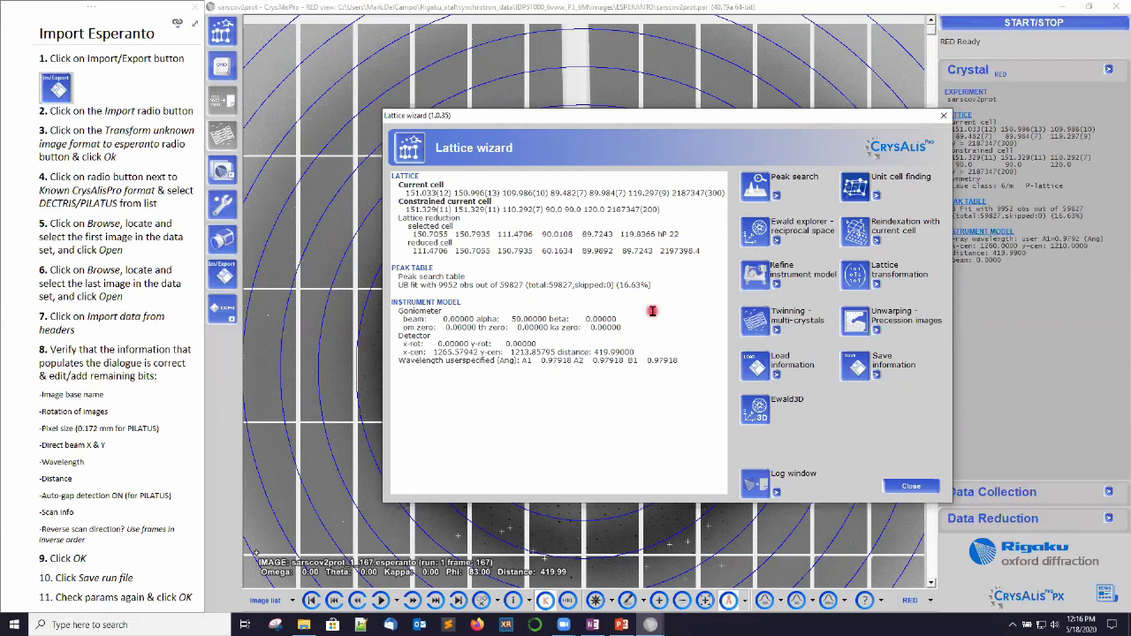
Examine the reciprocal lattice along the a*, b* and c* axes in Ewald Explorer, then close it.
left_click(756, 233)
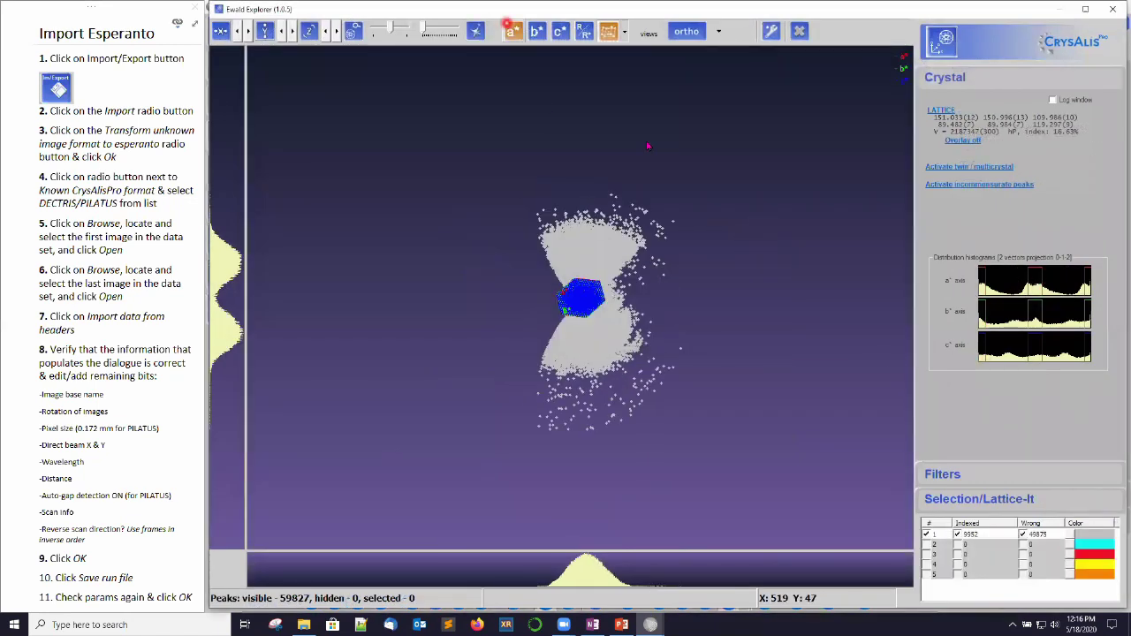
scroll(619, 335, "up", 5)
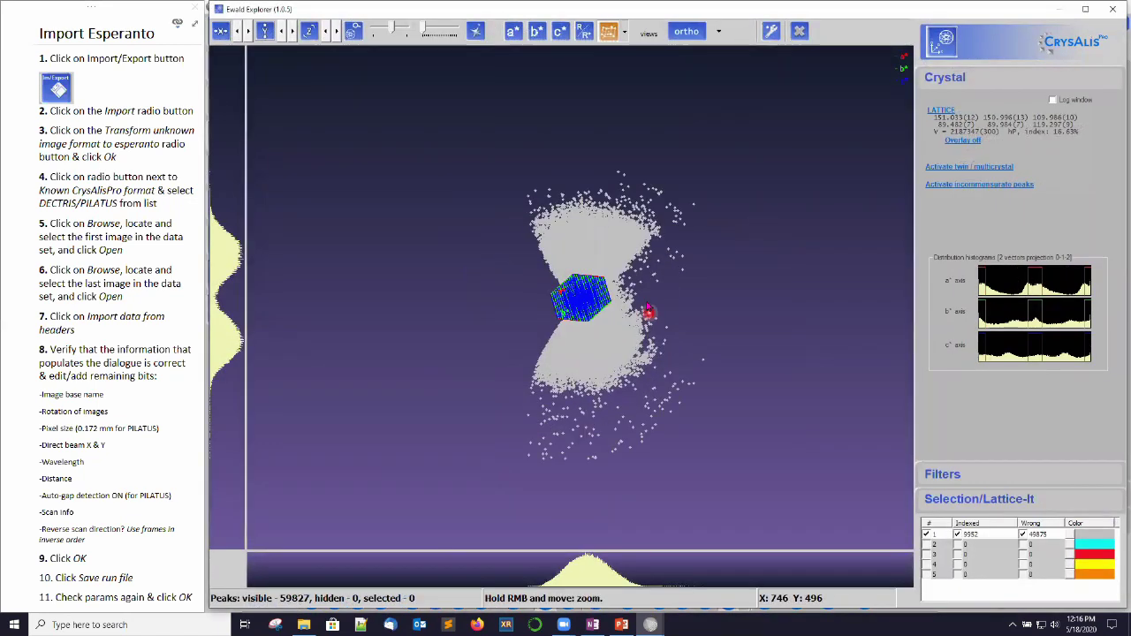
left_click(535, 34)
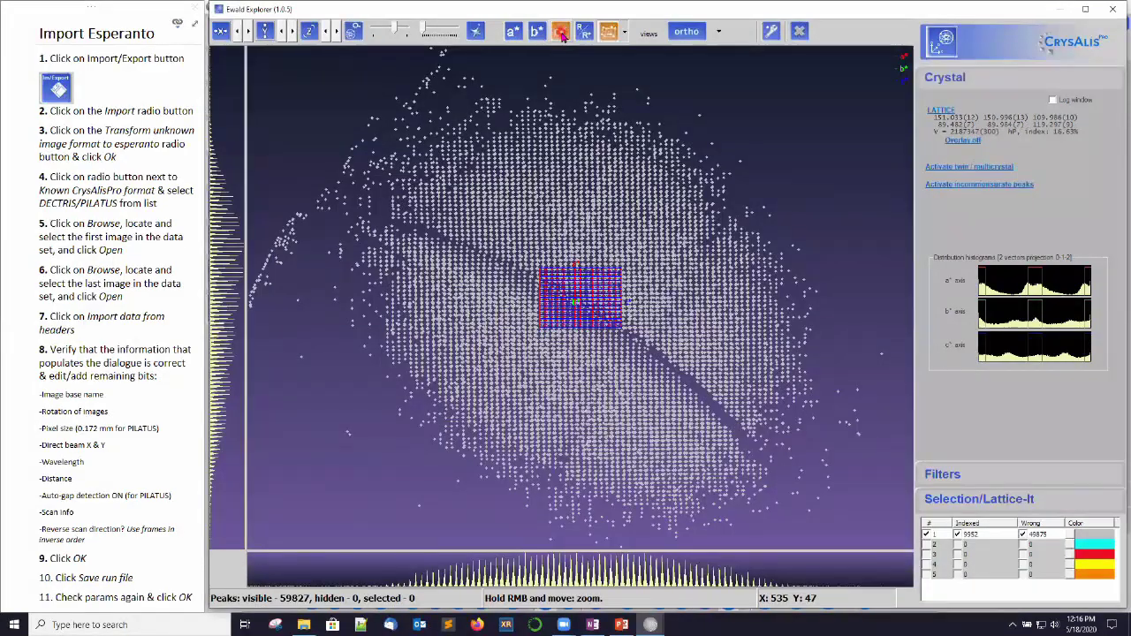
left_click(541, 34)
scroll(535, 102, "up", 2)
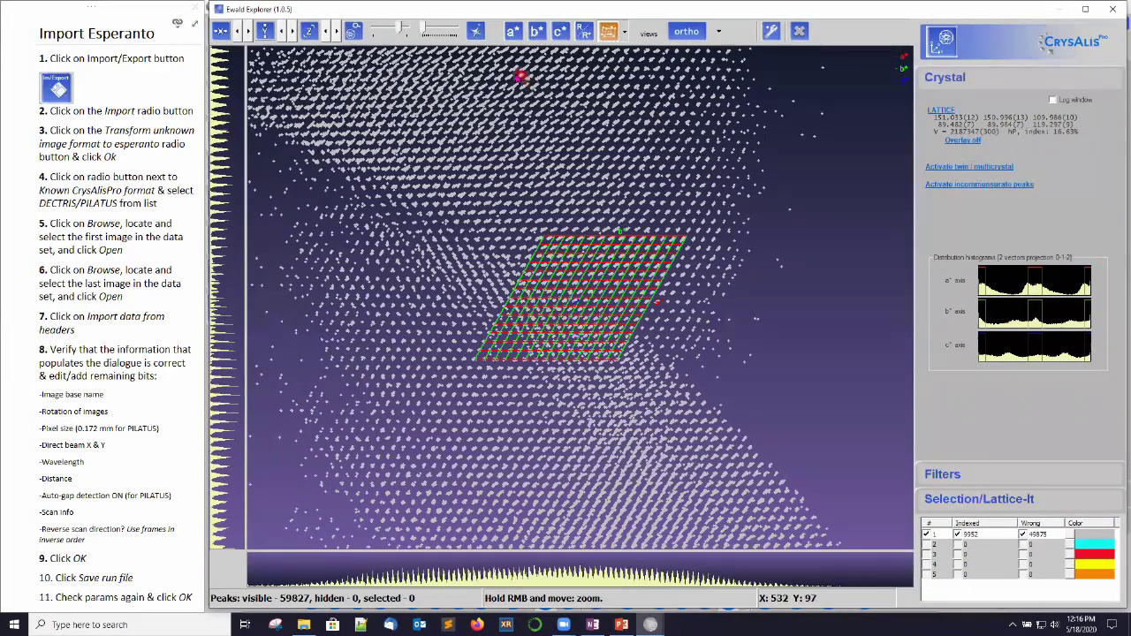
left_click(515, 35)
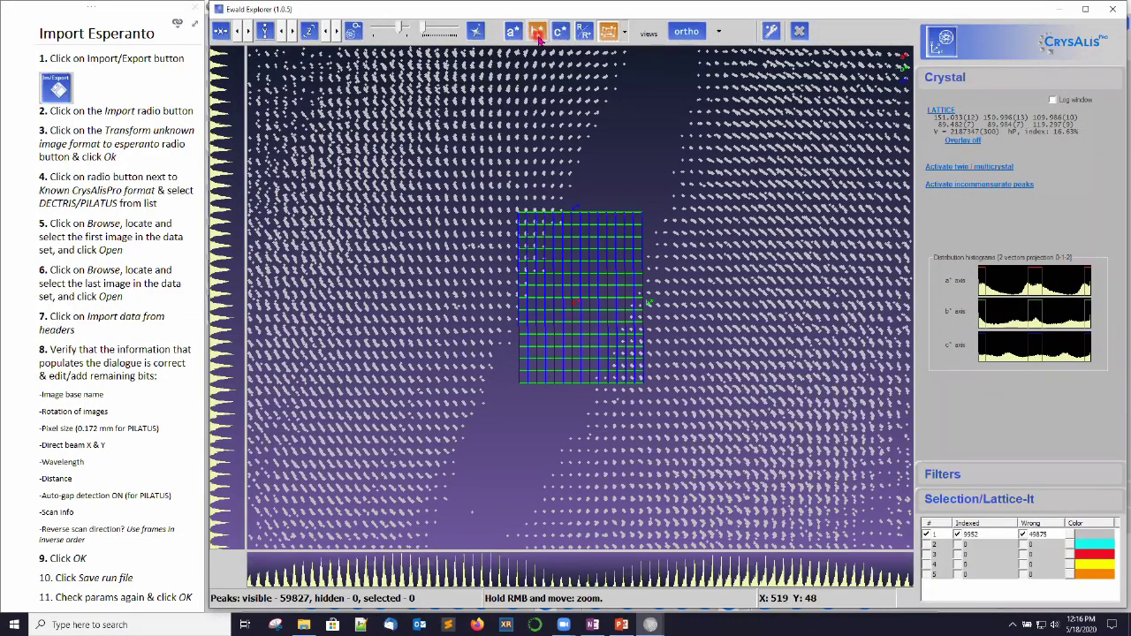
left_click(537, 36)
left_click(558, 33)
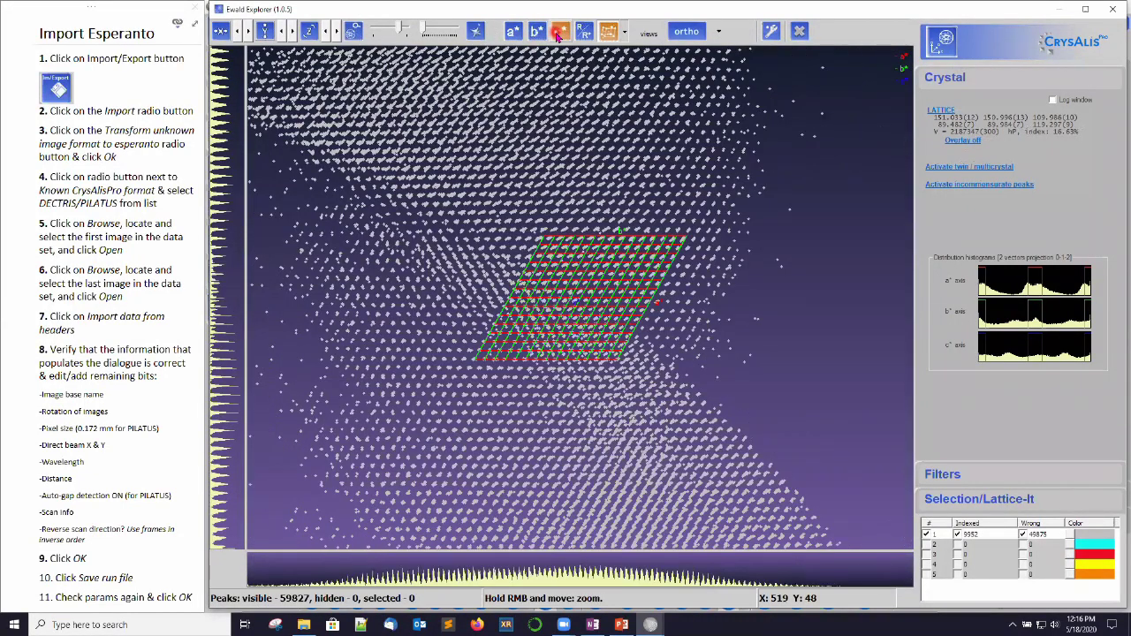
left_click_drag(631, 309, 733, 297)
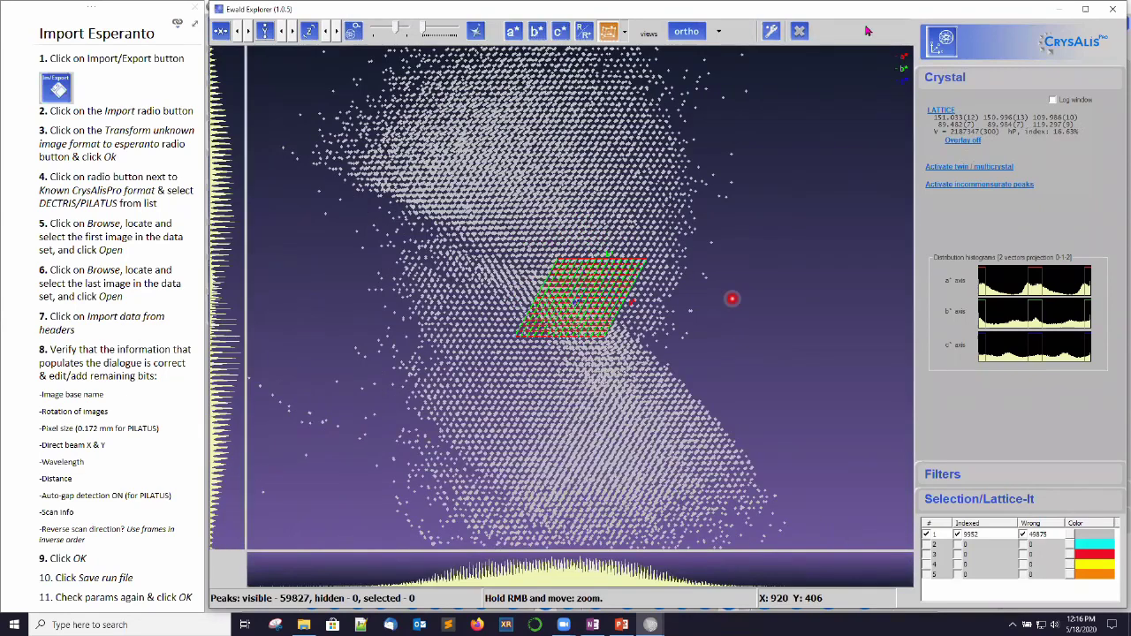
left_click(800, 31)
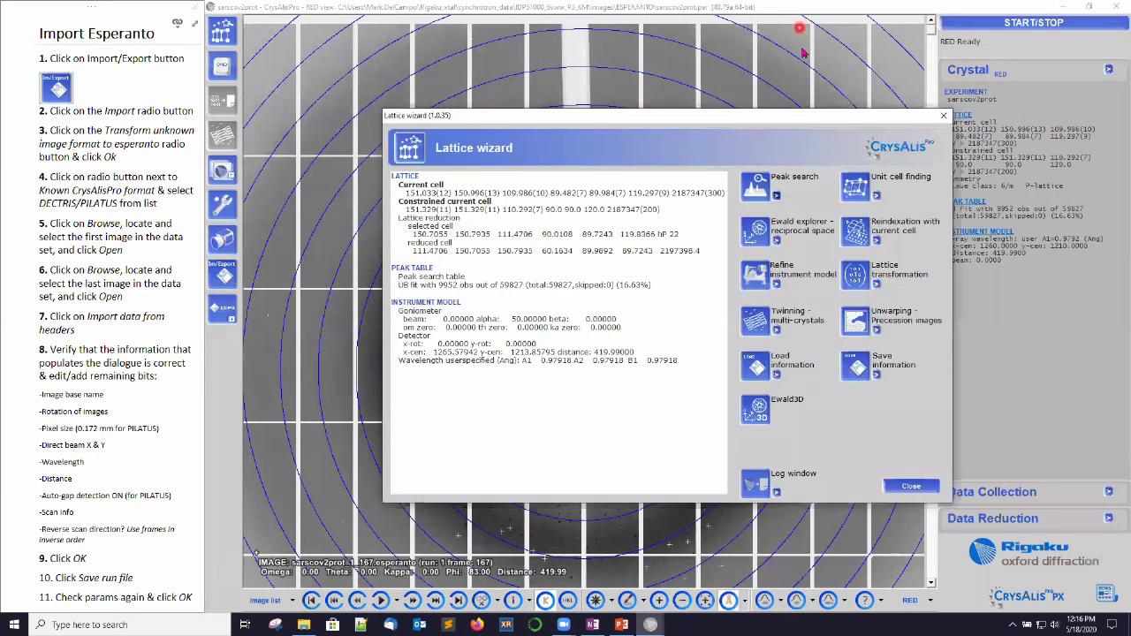
Open the unit cell finding options and enable Find center with a search box and the previous algorithm for the delta peak table.
left_click(807, 154)
left_click(877, 196)
left_click(924, 198)
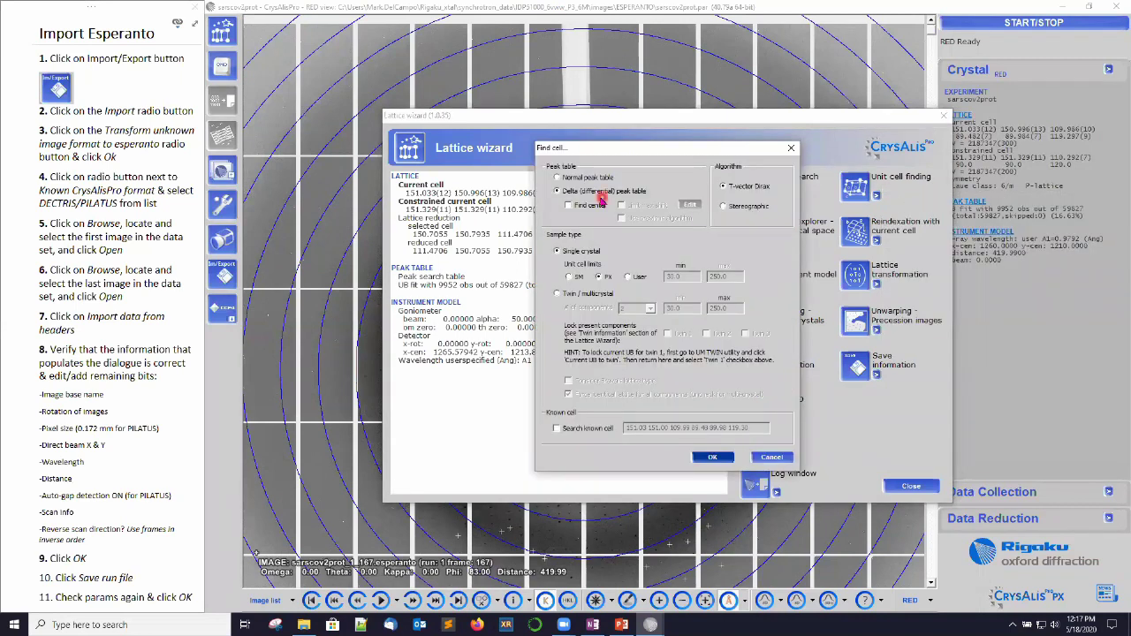
left_click(568, 205)
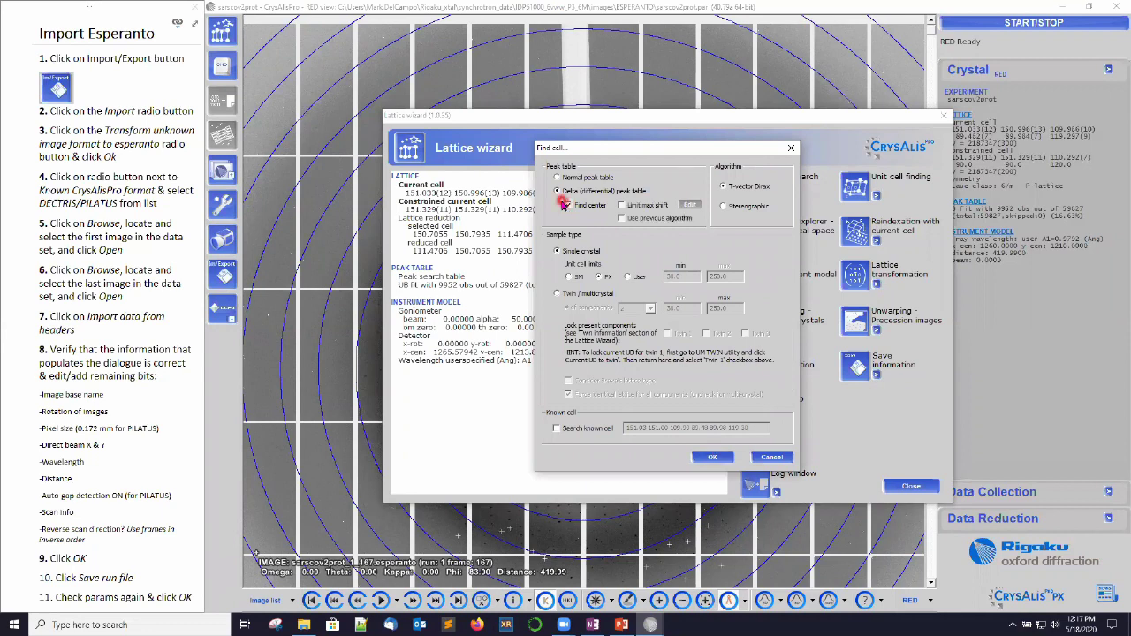
left_click(622, 205)
left_click(622, 219)
Set the maximum search box size to 300 pixels and run the unit cell search for a single crystal.
left_click(691, 205)
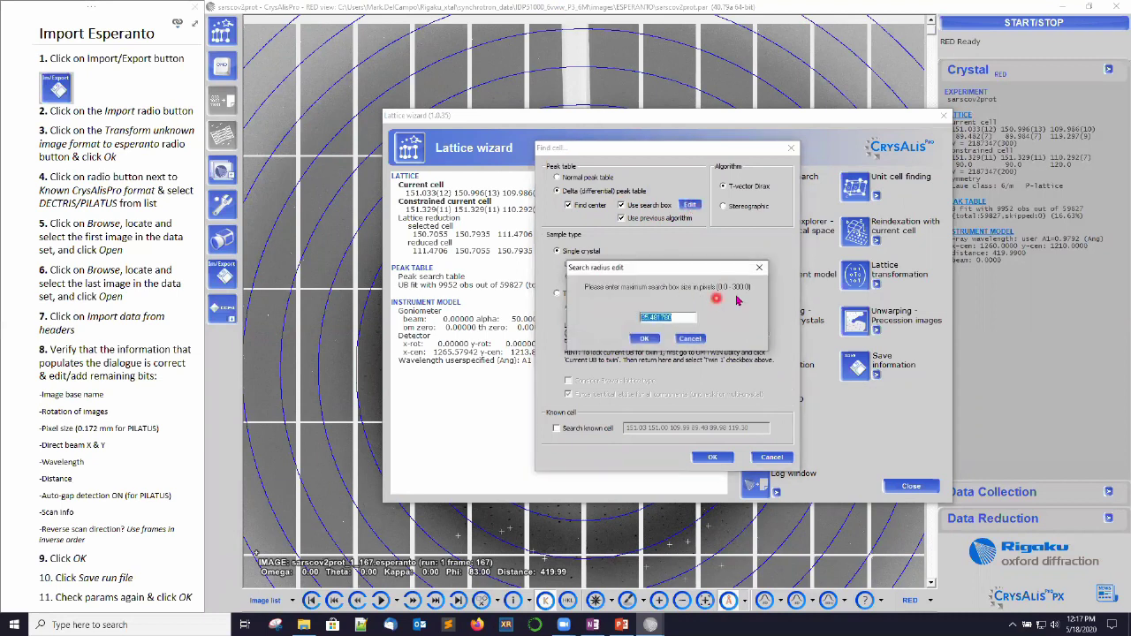
left_click(683, 316)
left_click_drag(654, 314, 584, 303)
type("300")
left_click(648, 339)
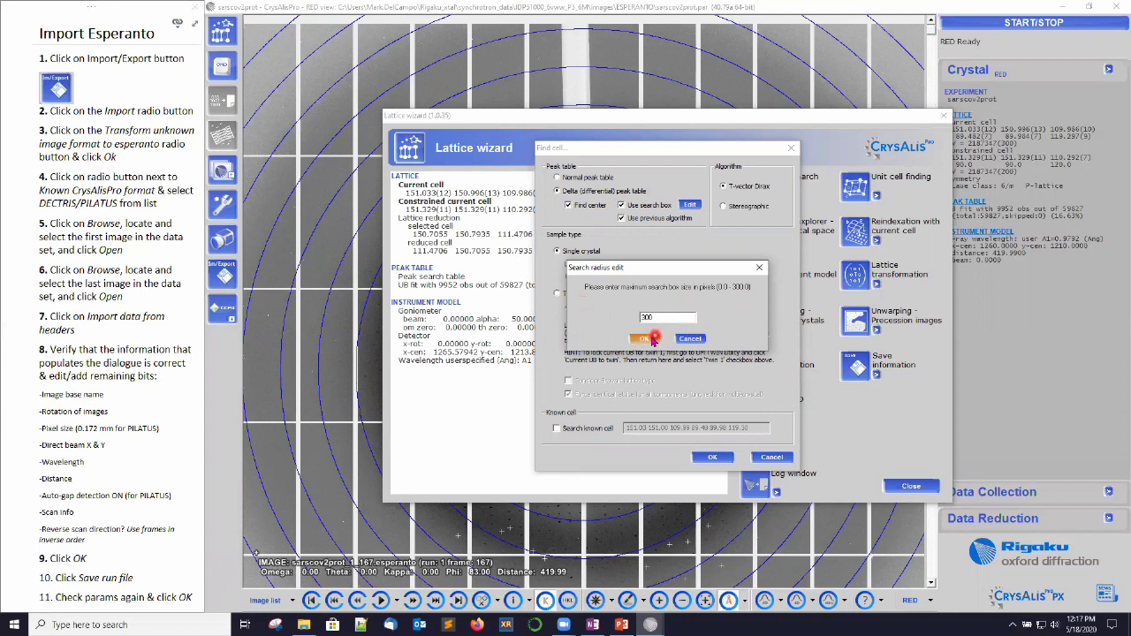
left_click(651, 341)
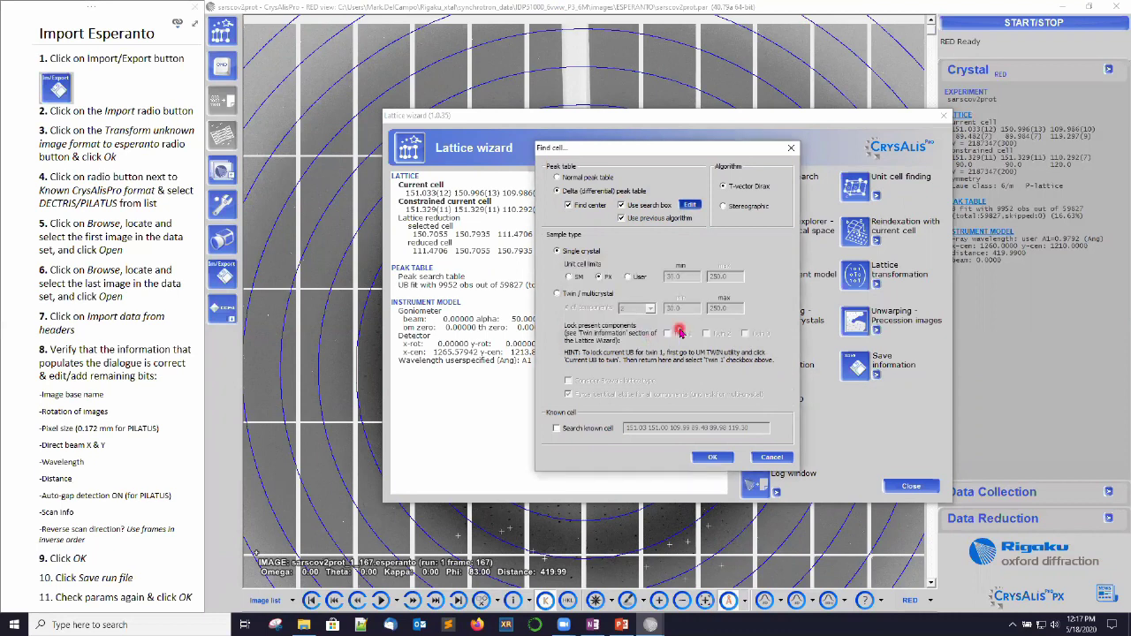
left_click(668, 146)
left_click_drag(669, 146, 851, 152)
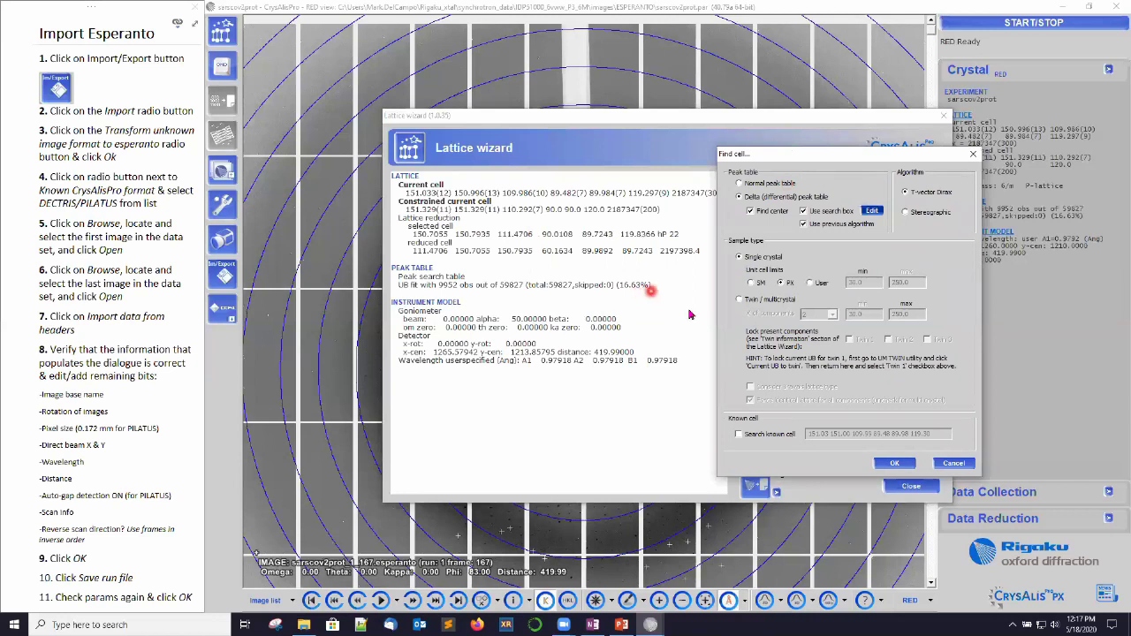
left_click(774, 198)
left_click(897, 465)
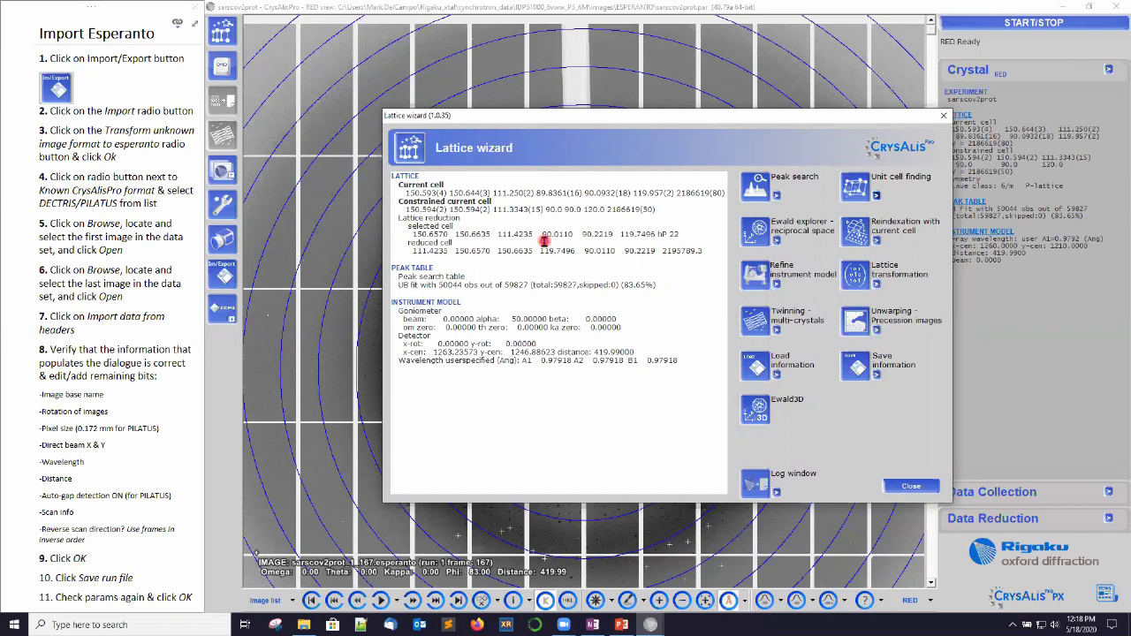
Inspect the new cell's lattice overlay along the reciprocal axes in Ewald Explorer, then return to the Lattice wizard.
key("Escape")
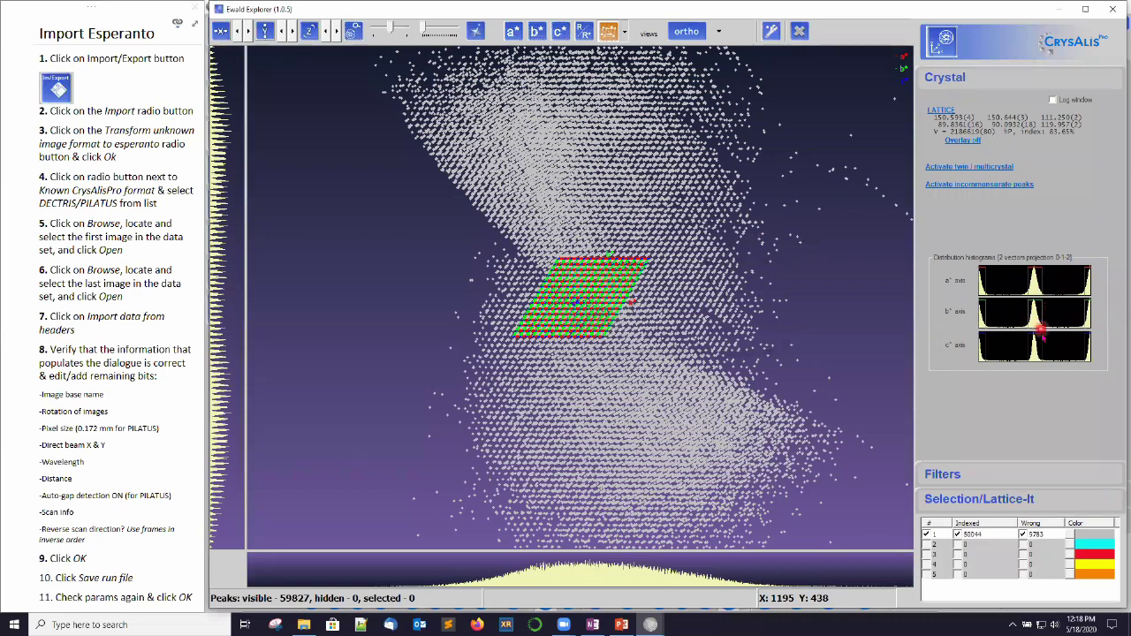
left_click(513, 32)
left_click(560, 33)
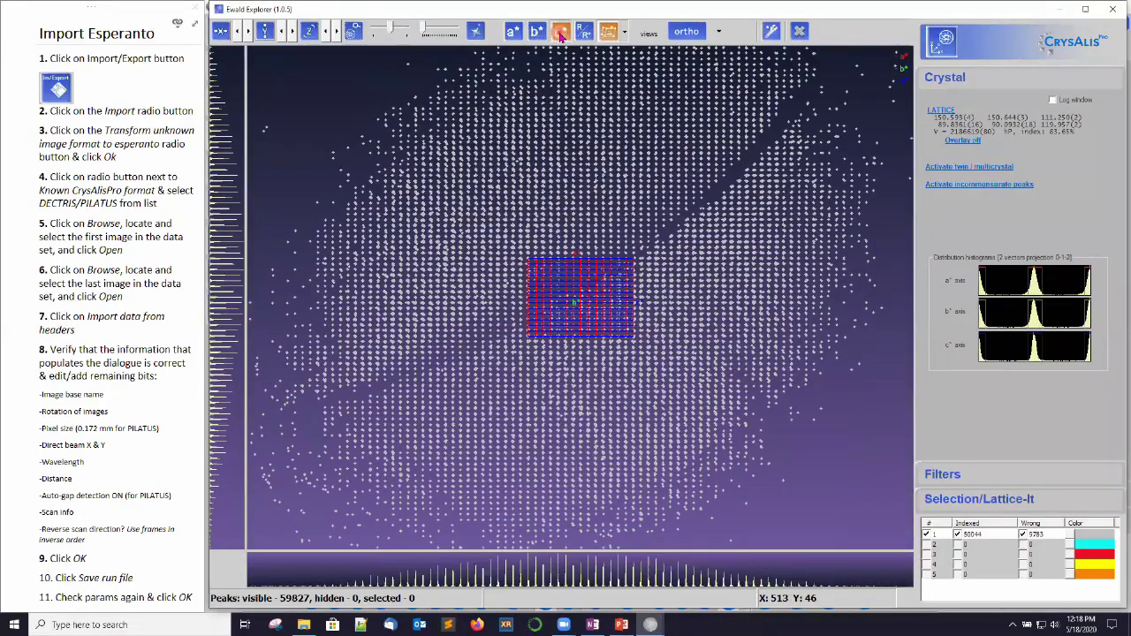
left_click_drag(630, 371, 672, 393)
scroll(663, 336, "up", 2)
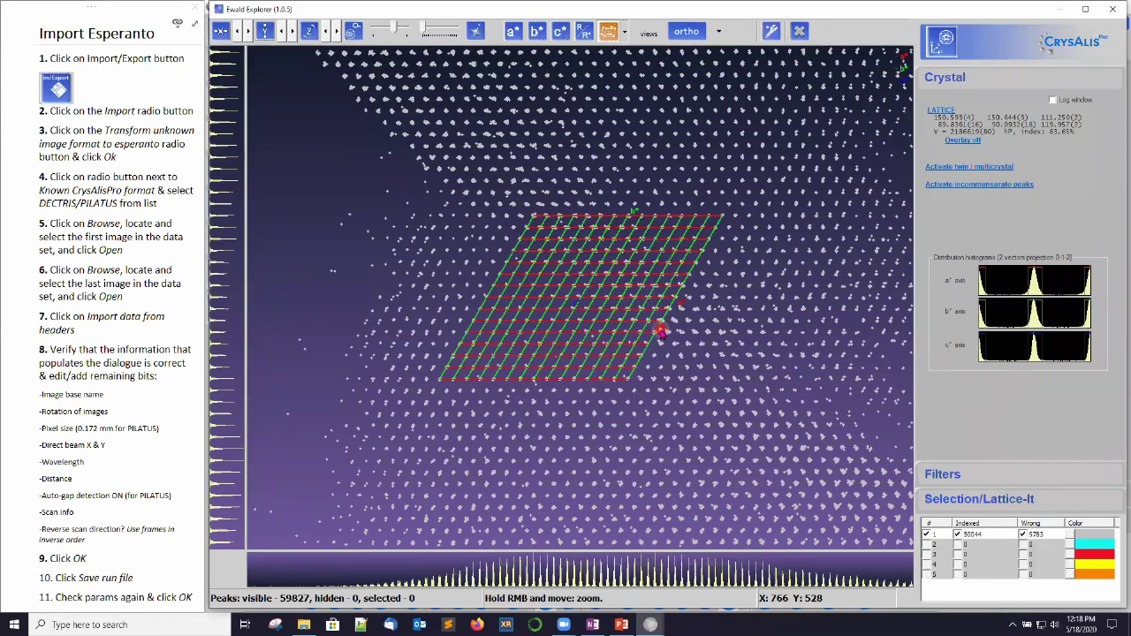
left_click(800, 32)
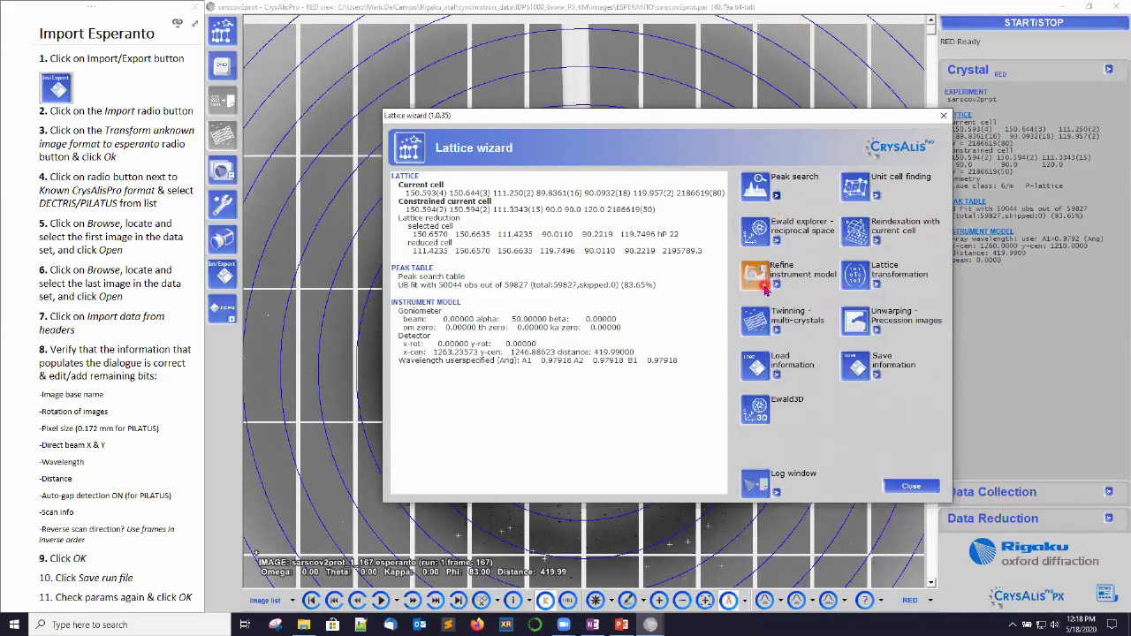
Refine the instrument model twice with the default settings, then with user settings that add w3, b2, o0, k0 and be.
left_click(760, 281)
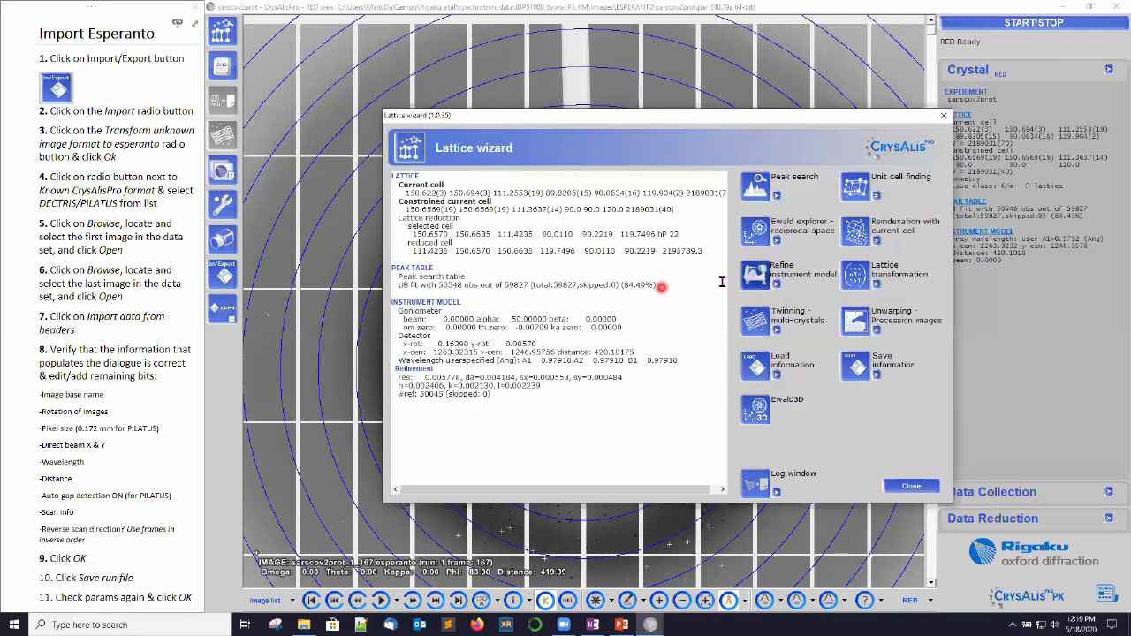
left_click(752, 281)
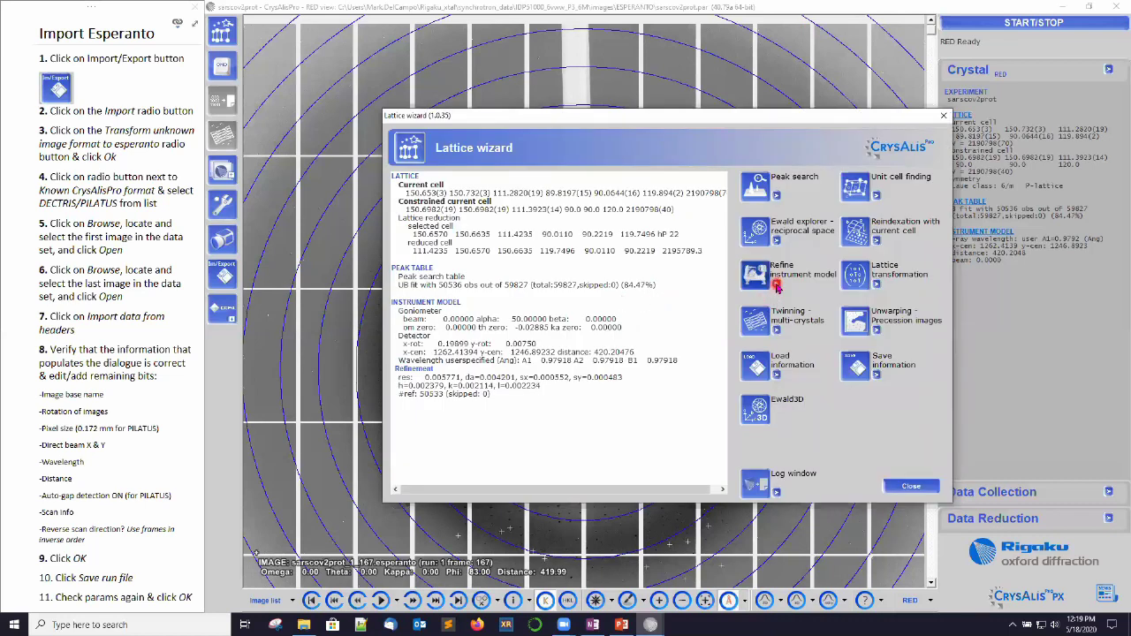
left_click(777, 286)
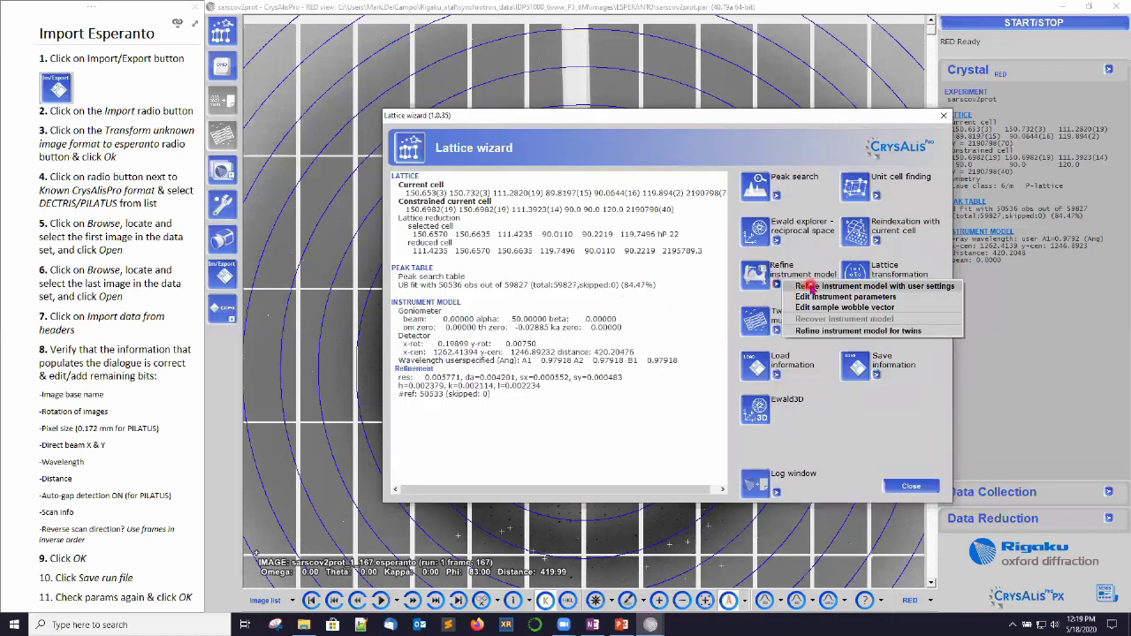
left_click(812, 287)
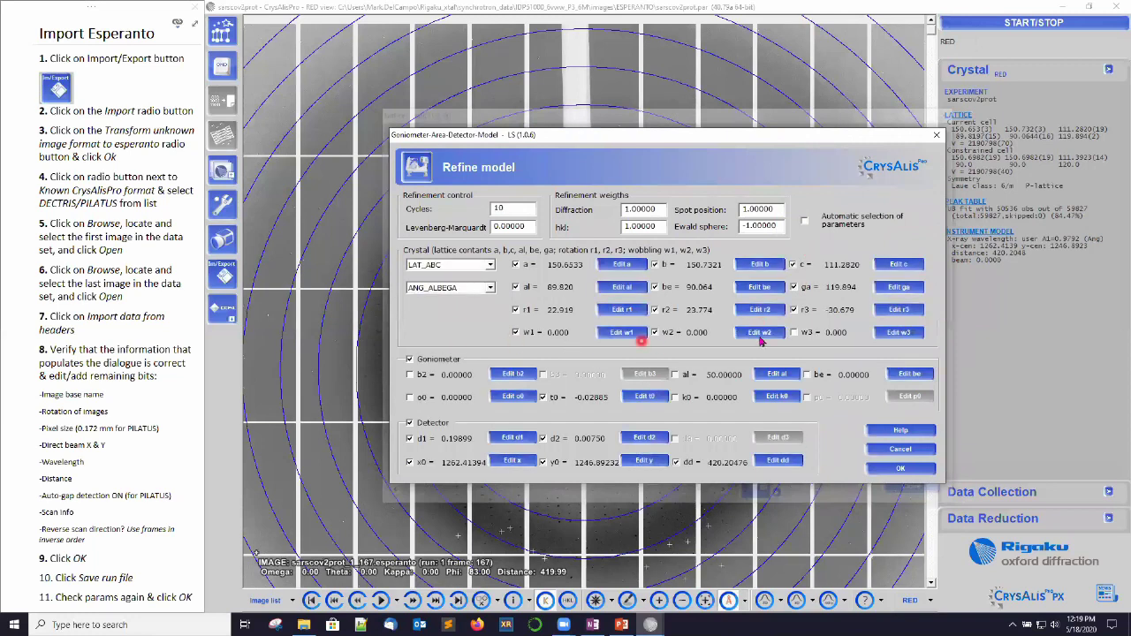
left_click(794, 333)
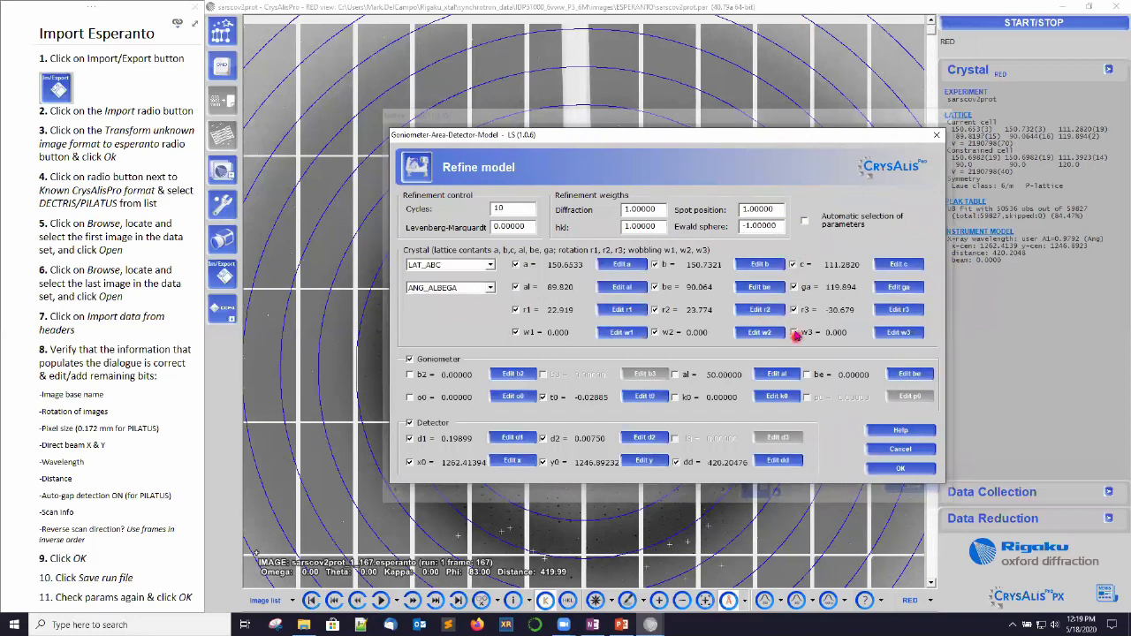
left_click(433, 374)
left_click(412, 397)
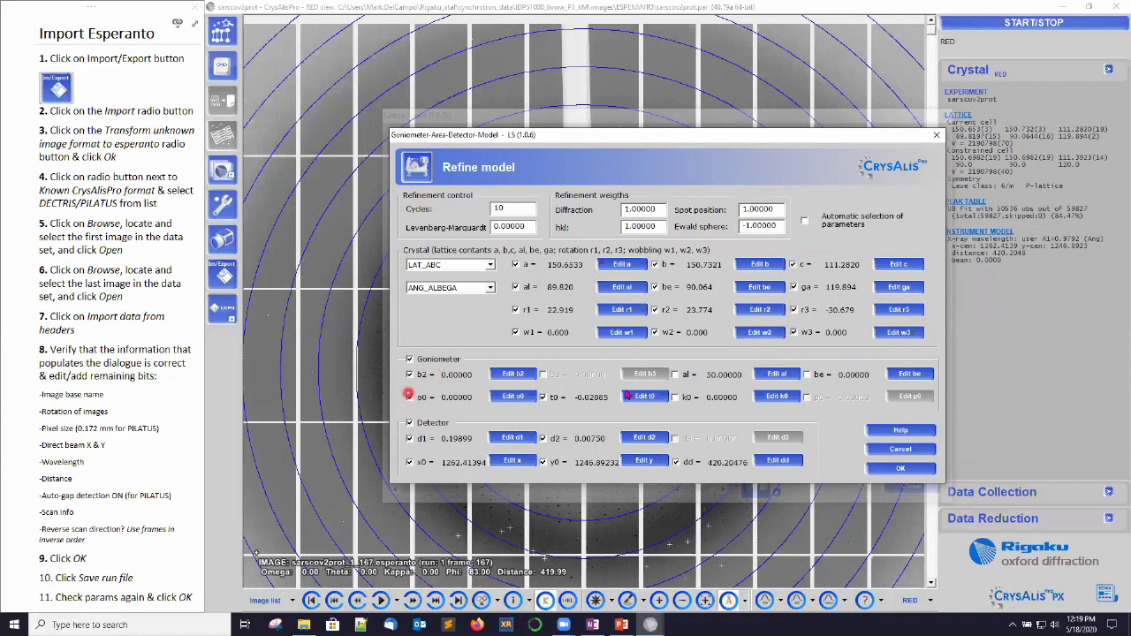
left_click(685, 398)
left_click(822, 374)
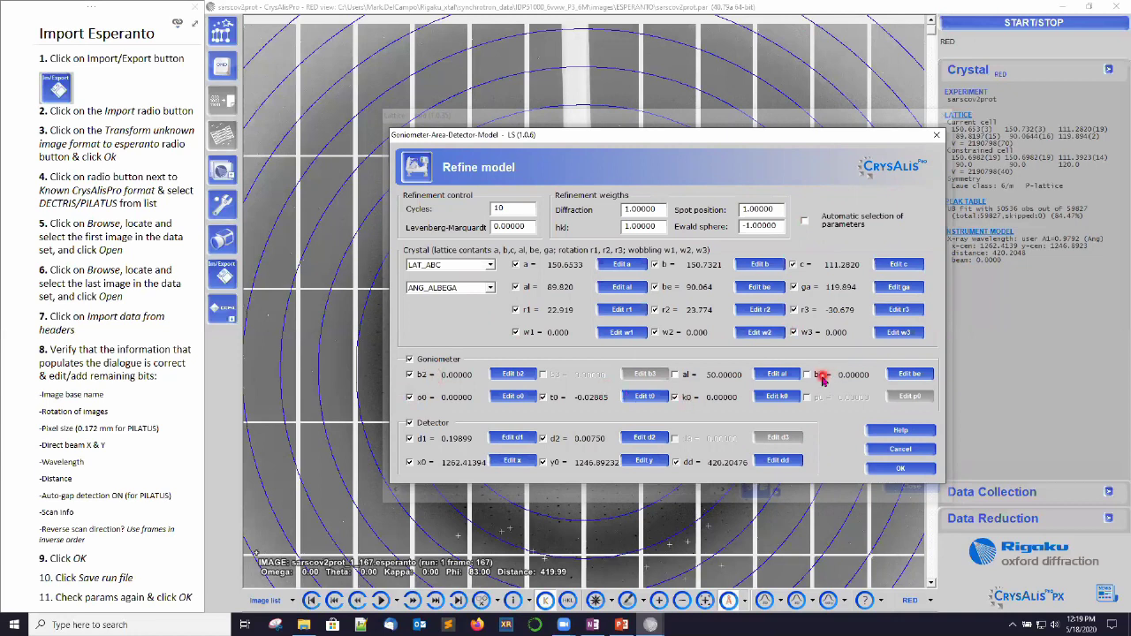
left_click(917, 473)
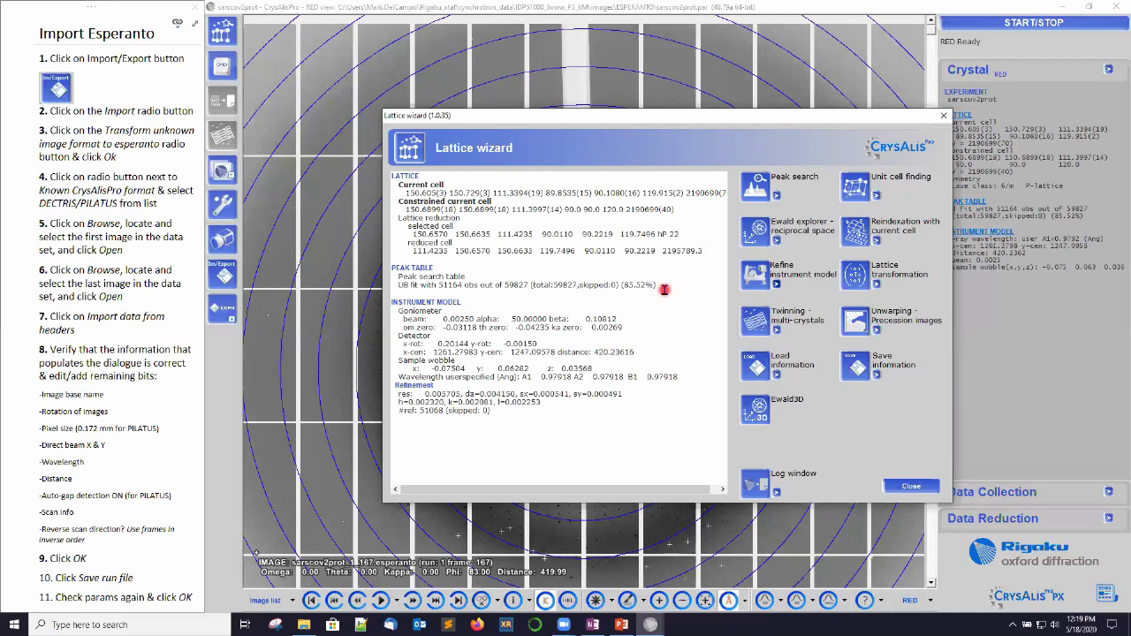
Check the refined lattice against the peaks along the reciprocal axes in Ewald Explorer.
left_click(758, 233)
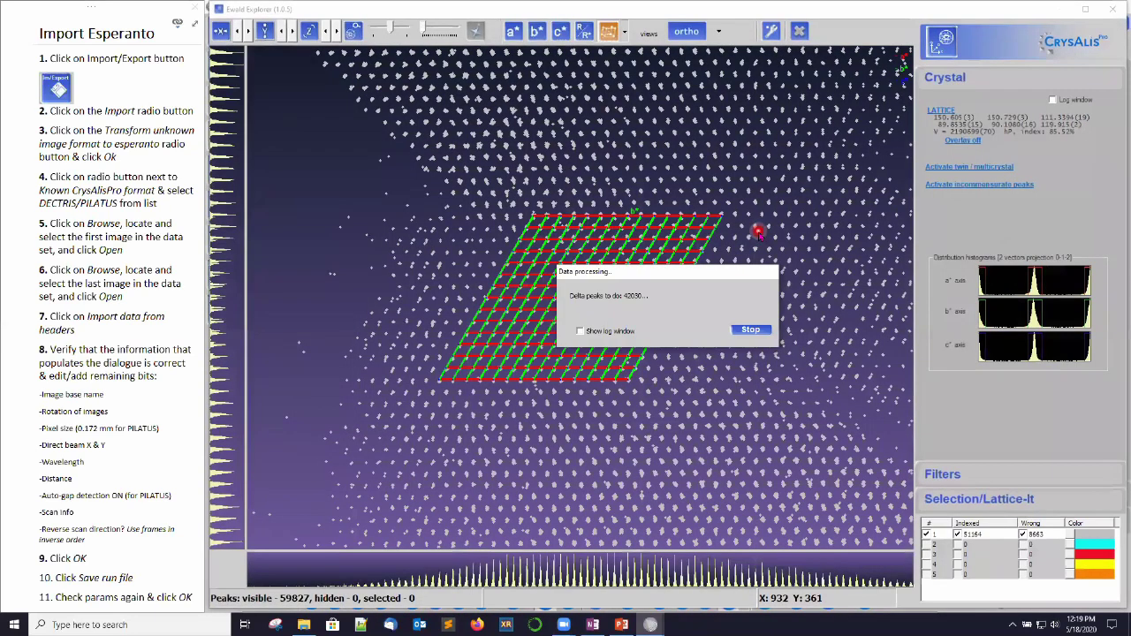
left_click(537, 36)
left_click(425, 200)
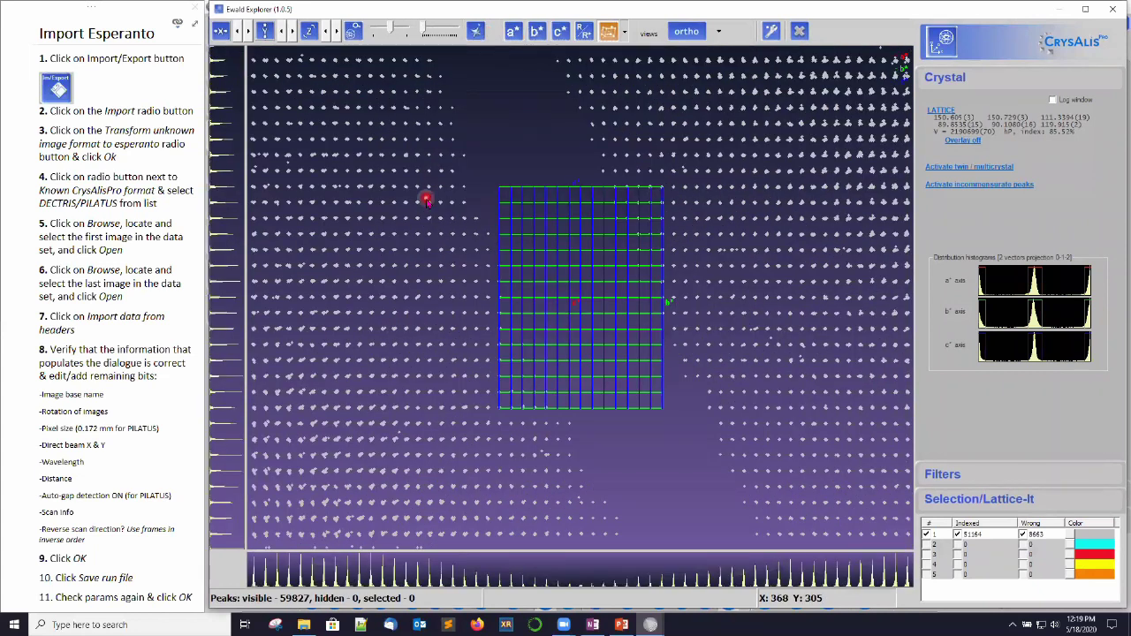
left_click(537, 33)
left_click(562, 35)
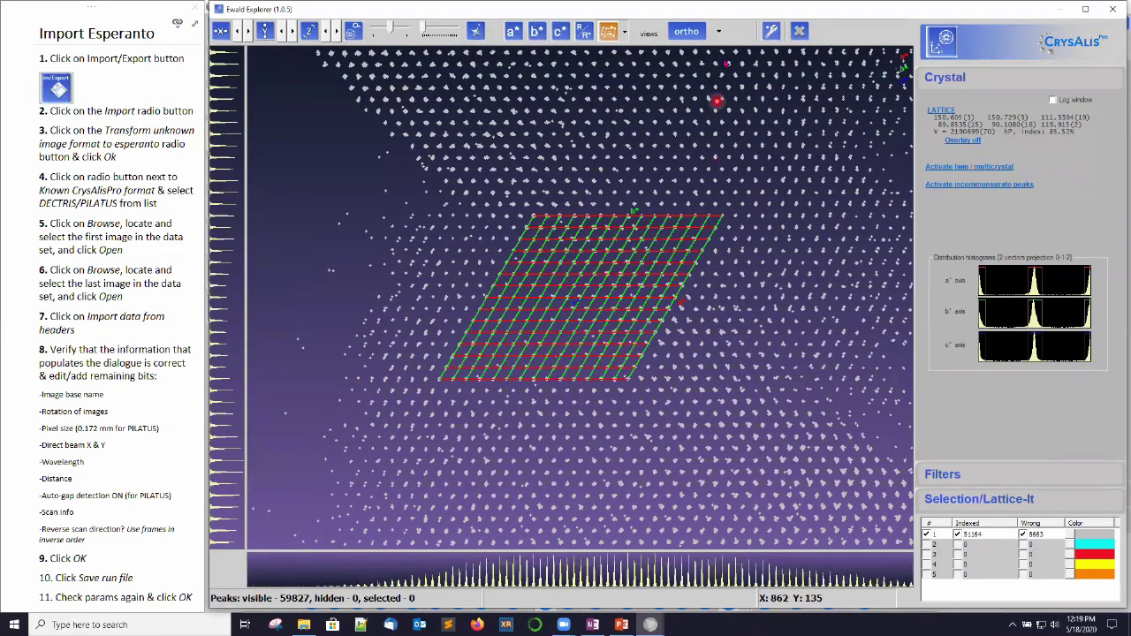
Collapse the peaks to the lattice range, inspect them along a*, b* and c*, and close Ewald Explorer and the Lattice wizard.
left_click(720, 39)
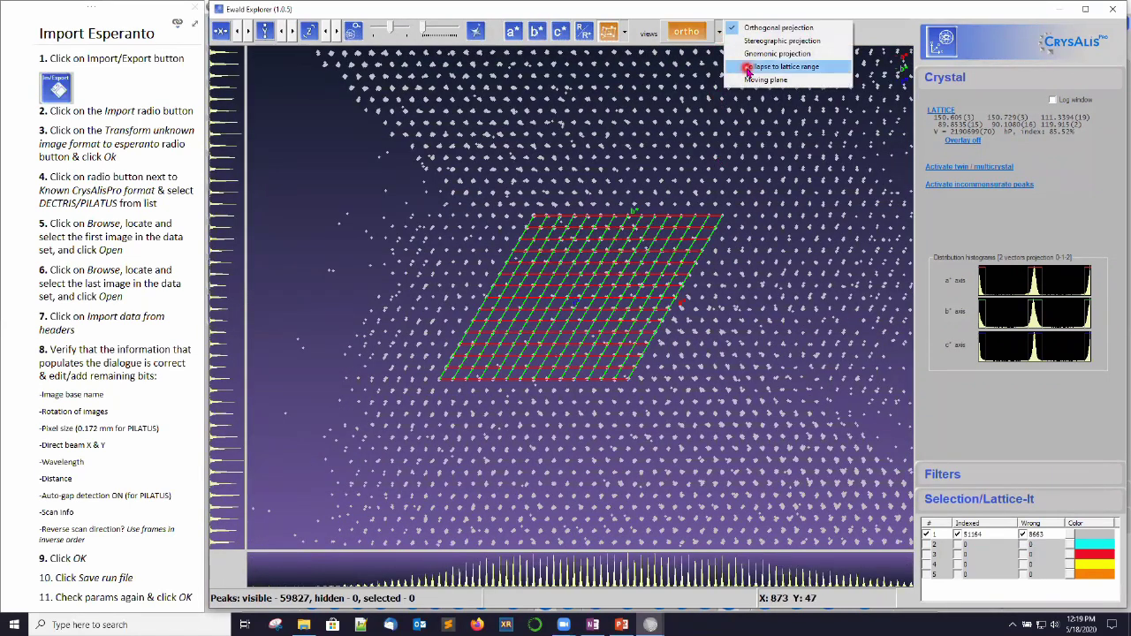
left_click(747, 69)
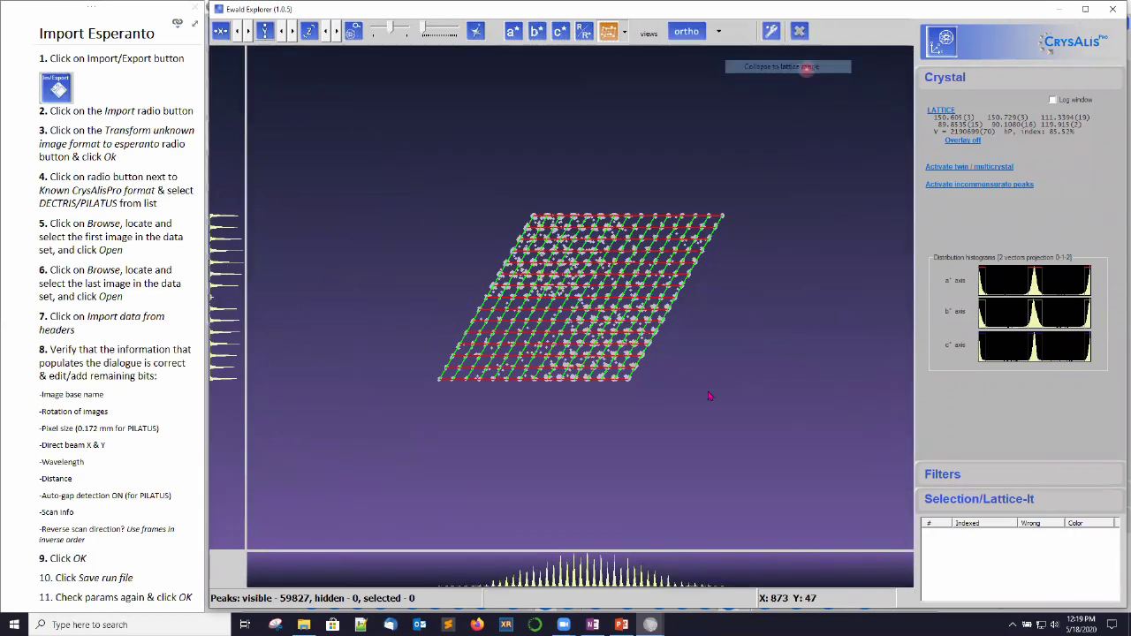
scroll(705, 371, "up", 3)
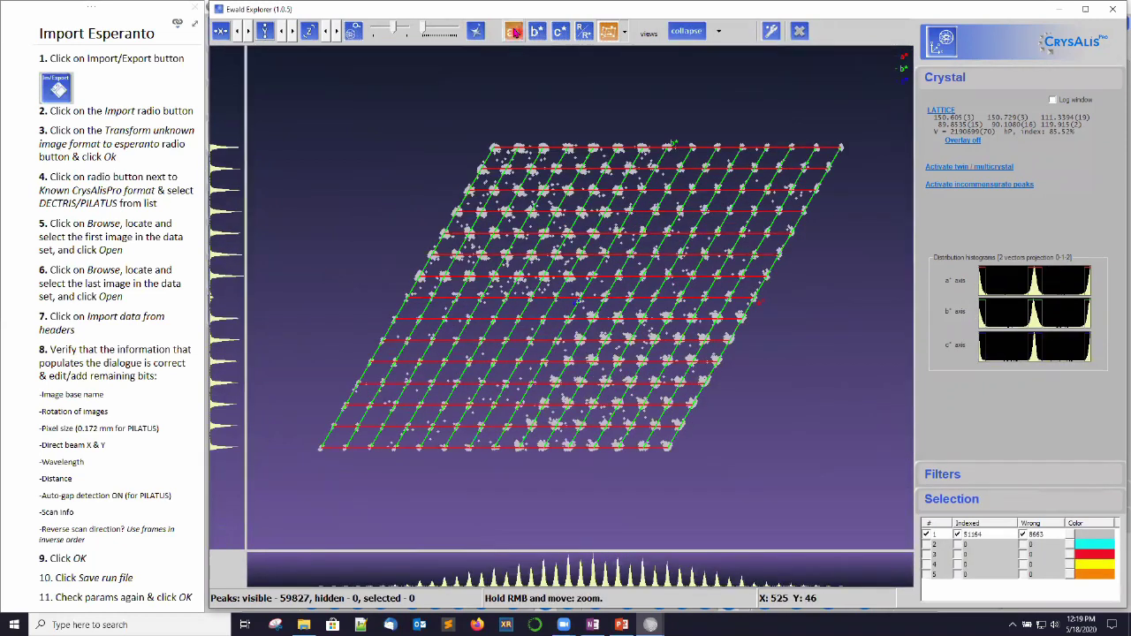
left_click(513, 32)
left_click(538, 31)
left_click(560, 31)
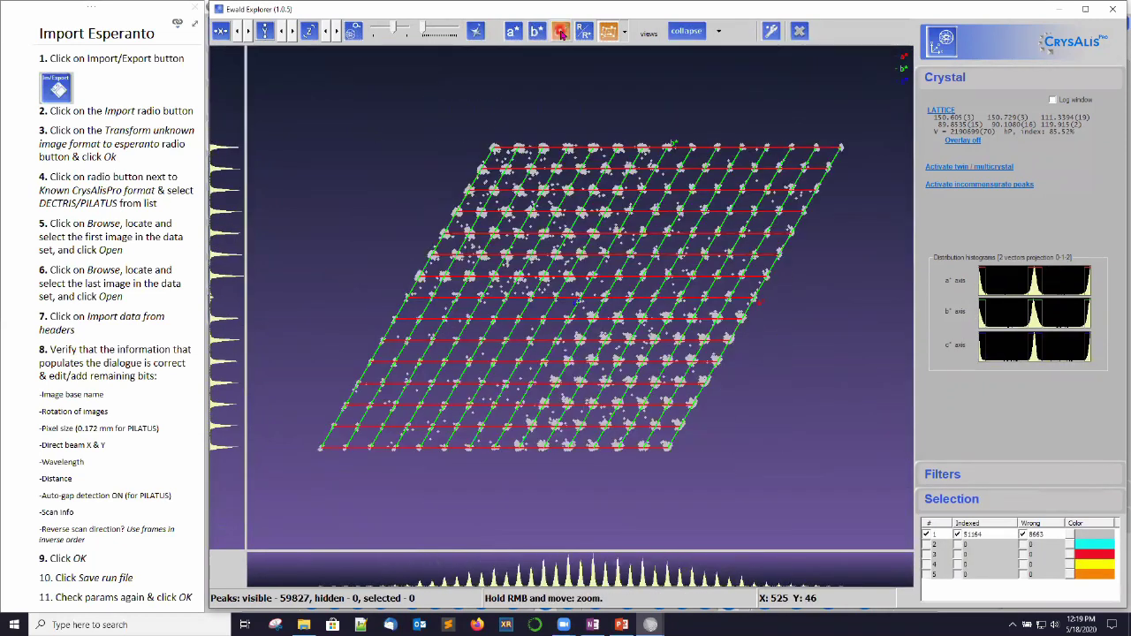
left_click(800, 30)
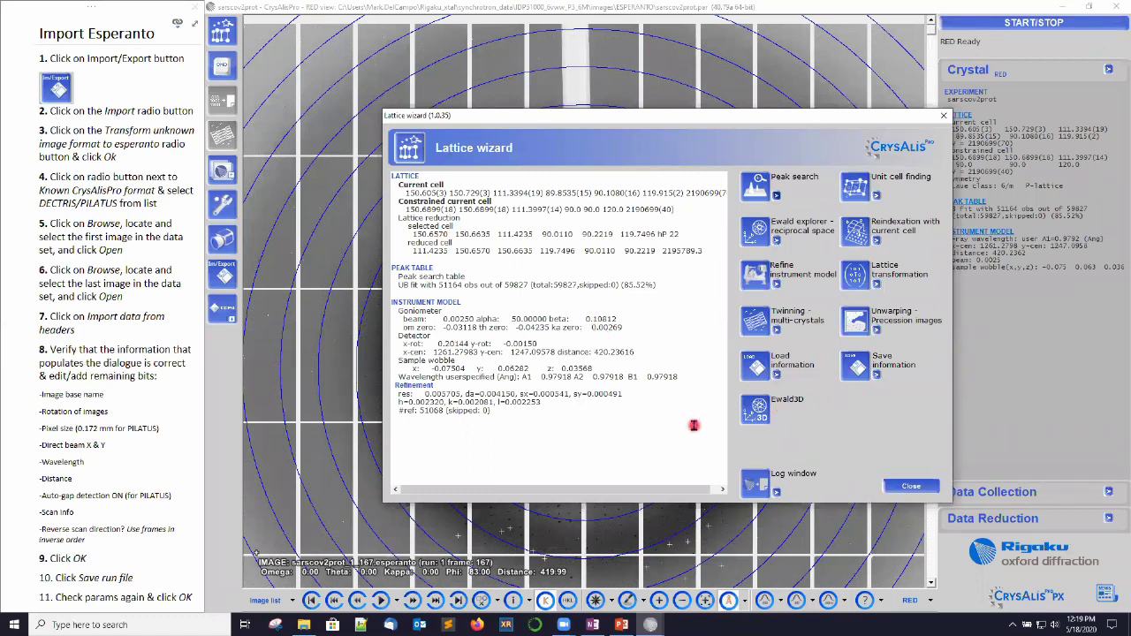
left_click(902, 487)
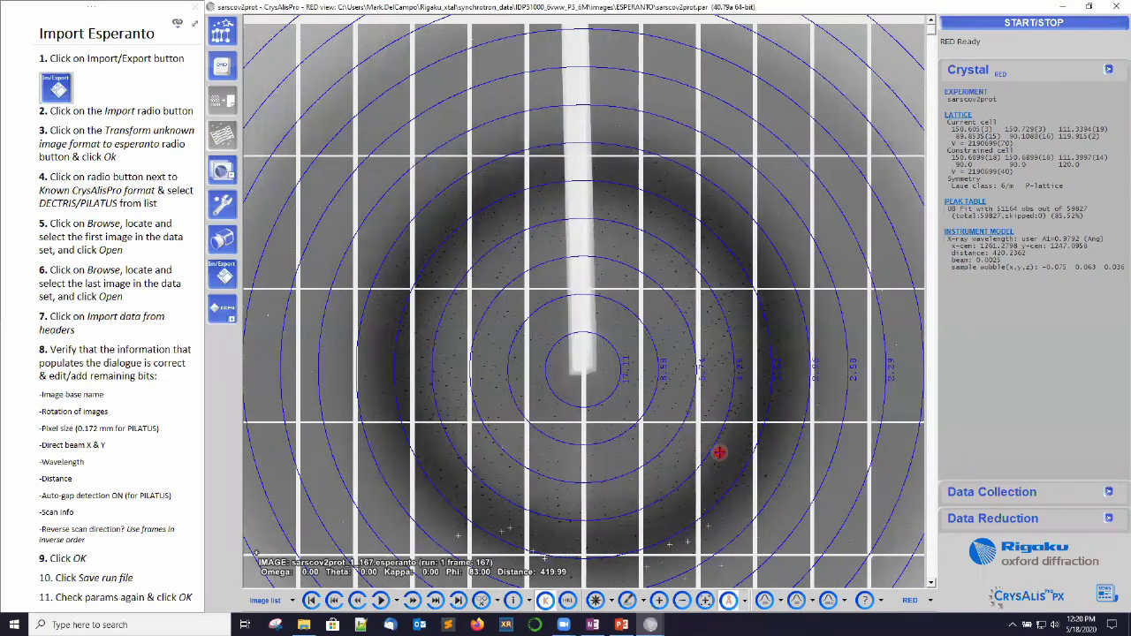
Switch to the PowerPoint presentation, start the slide show from the Contact Us slide 12, and dismiss the Import Esperanto note.
mouse_move(621, 625)
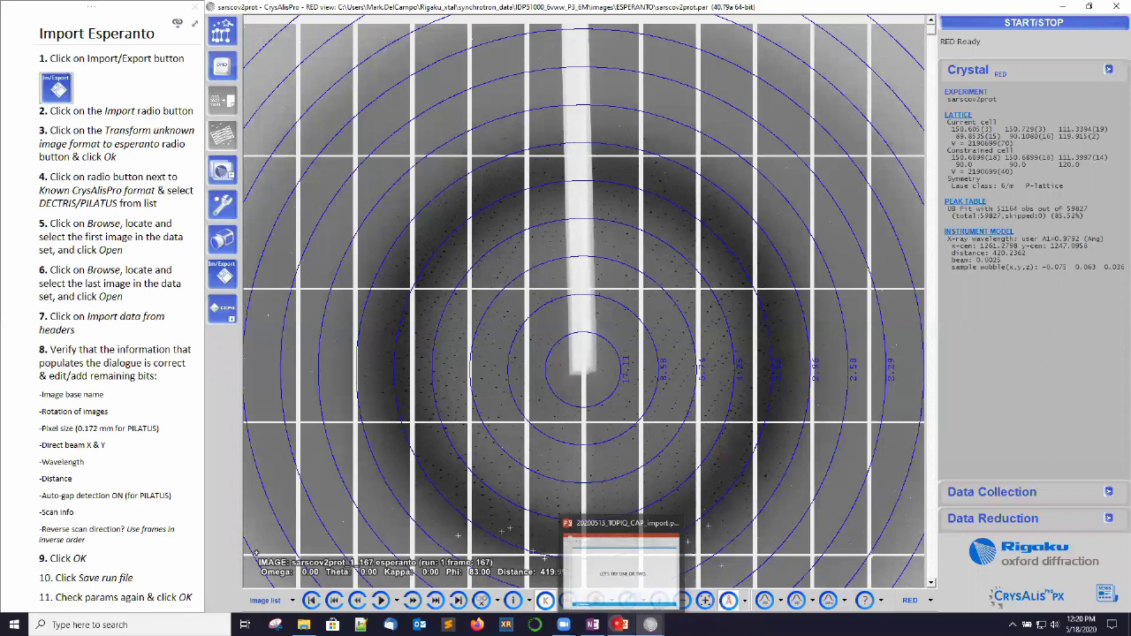
left_click(619, 566)
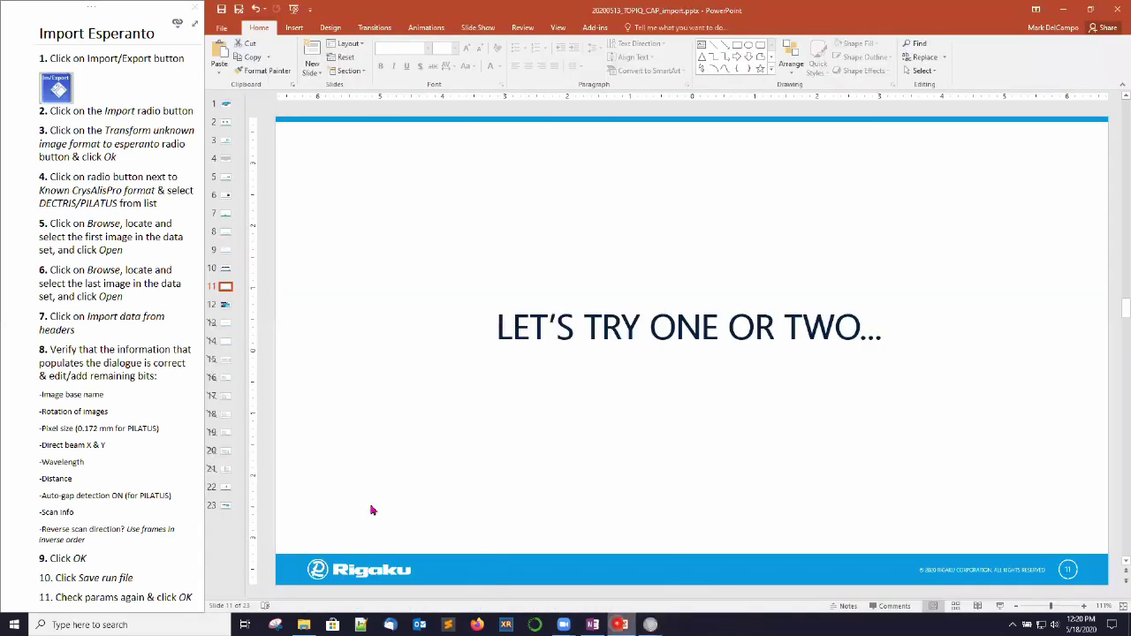
left_click(226, 305)
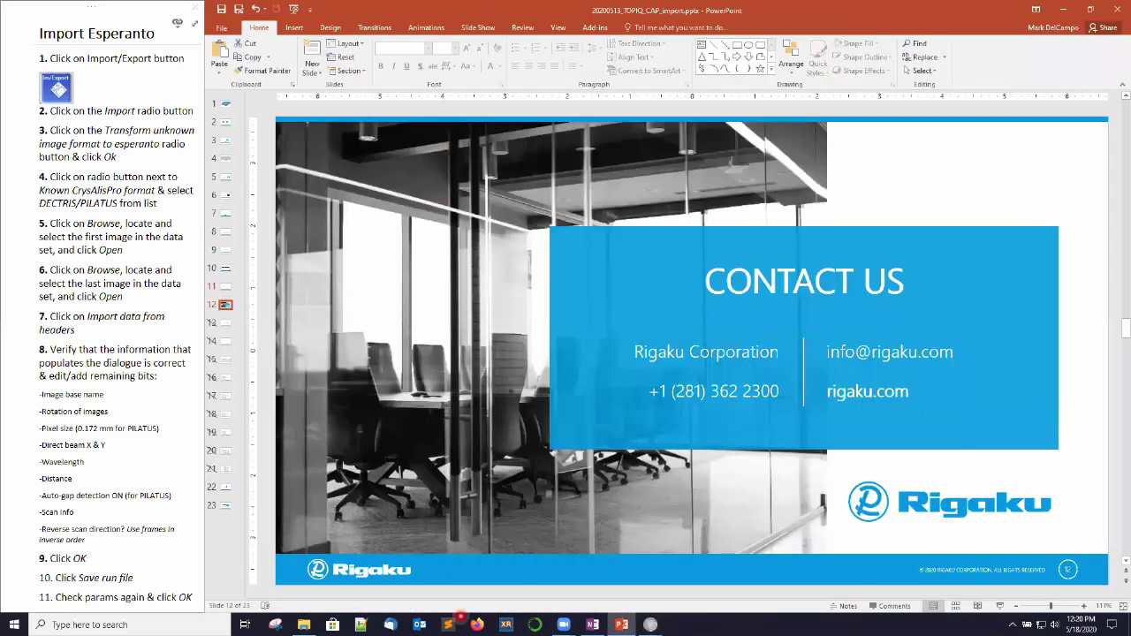
left_click(999, 605)
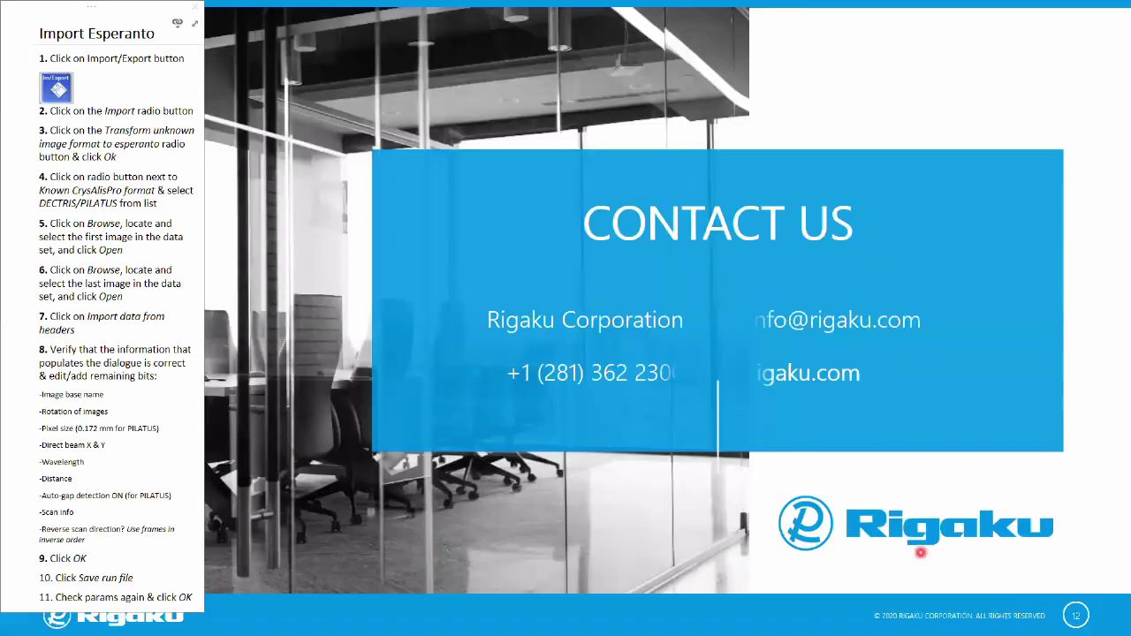
left_click(190, 8)
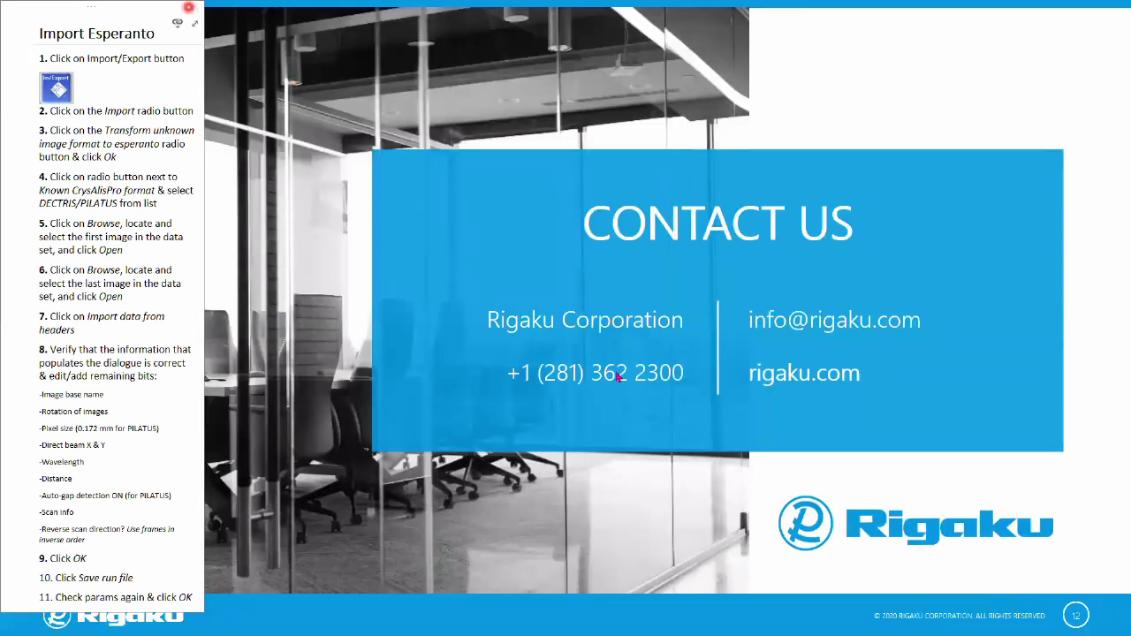